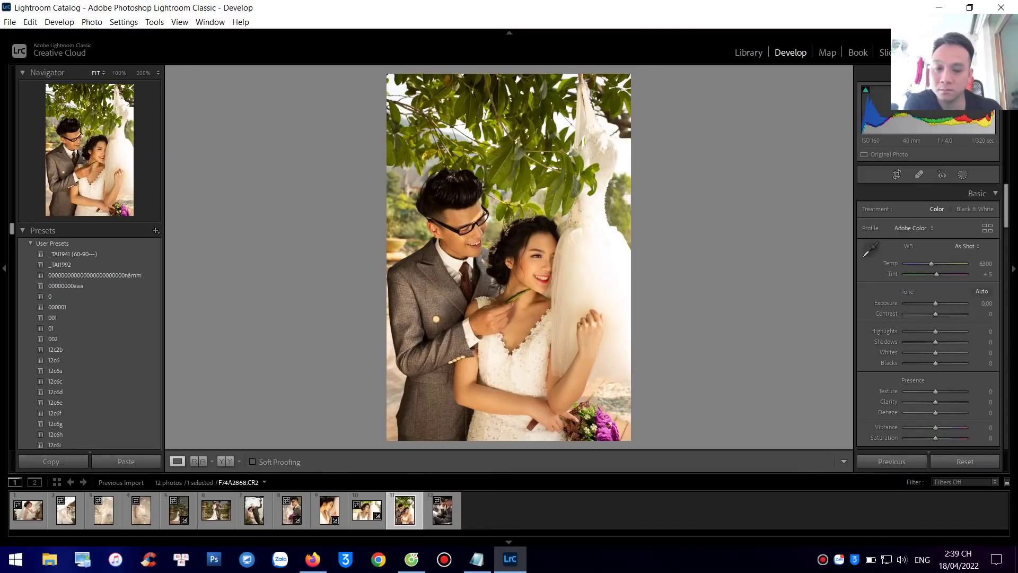
Open photo F74A2898.CR2 and look through the preset groups, previewing the set presets in the A Group mau group
click(442, 510)
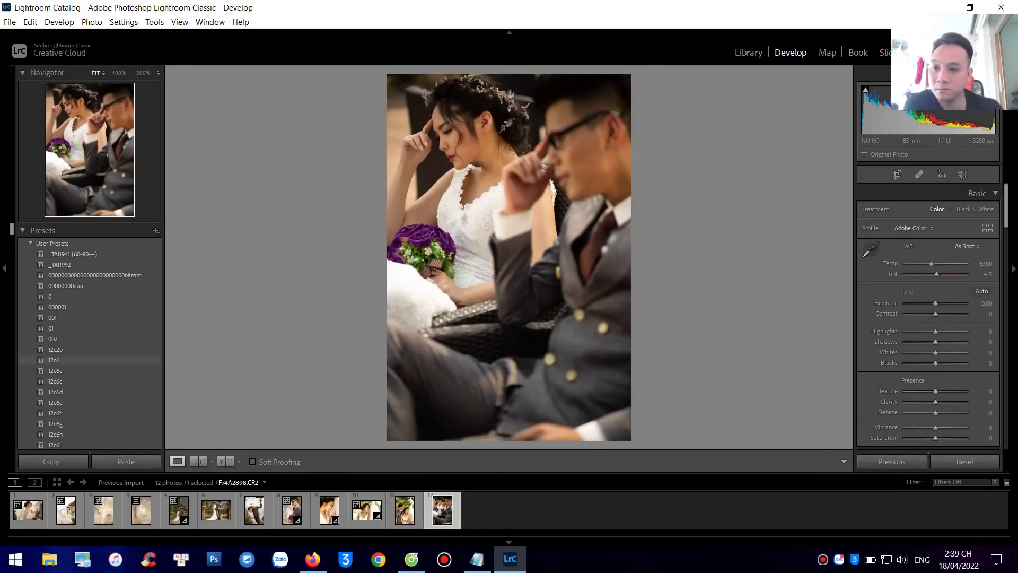
click(30, 243)
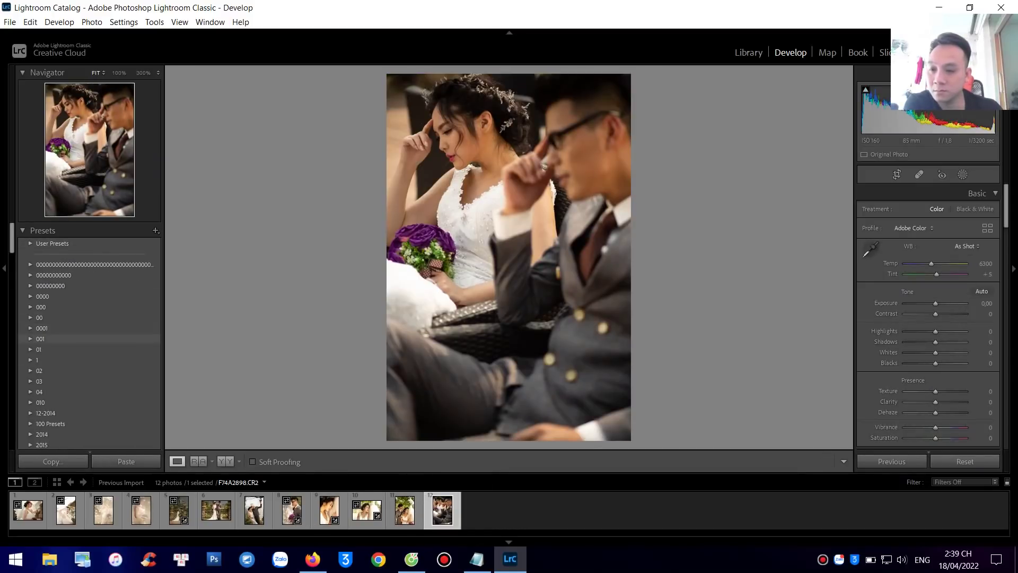
scroll(55, 336, down, 4)
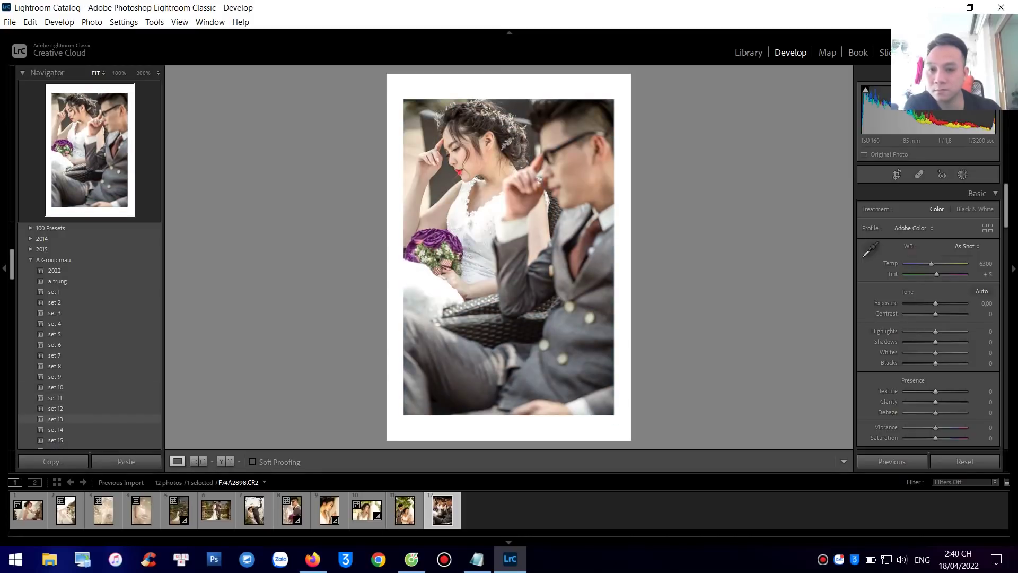
scroll(91, 398, down, 3)
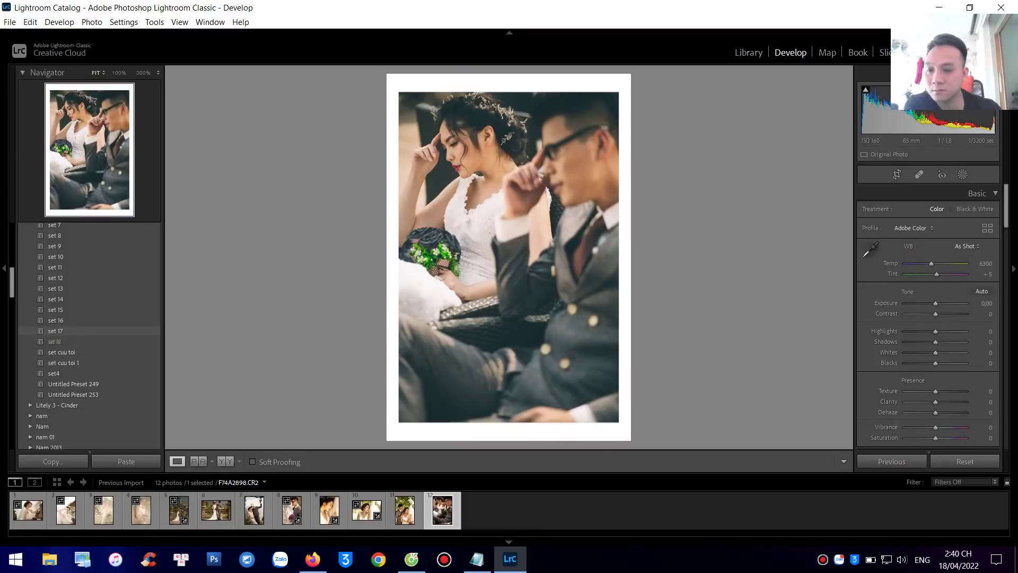
scroll(85, 331, down, 15)
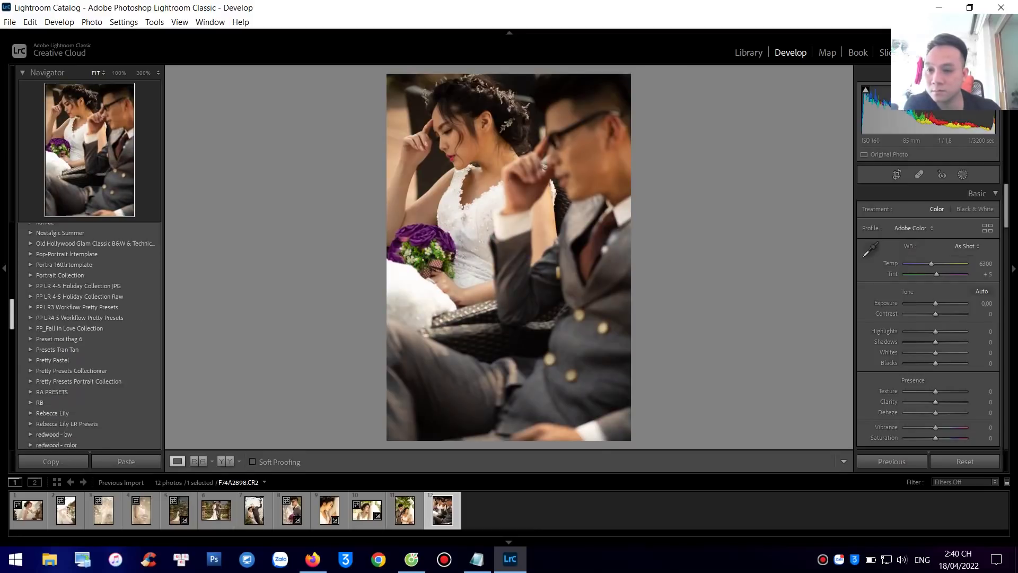
scroll(85, 331, down, 3)
scroll(85, 331, up, 5)
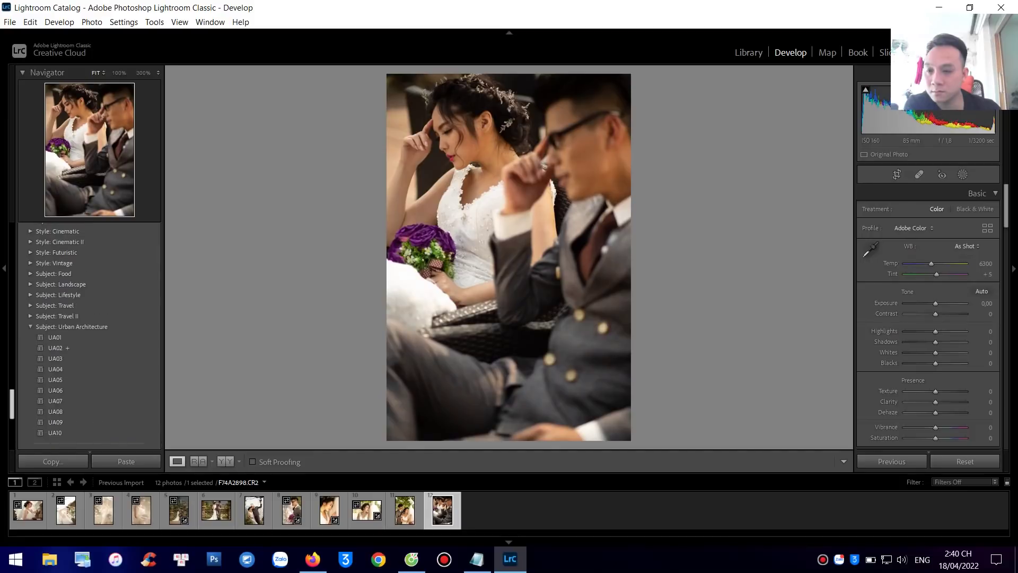
scroll(85, 331, up, 5)
scroll(85, 330, up, 3)
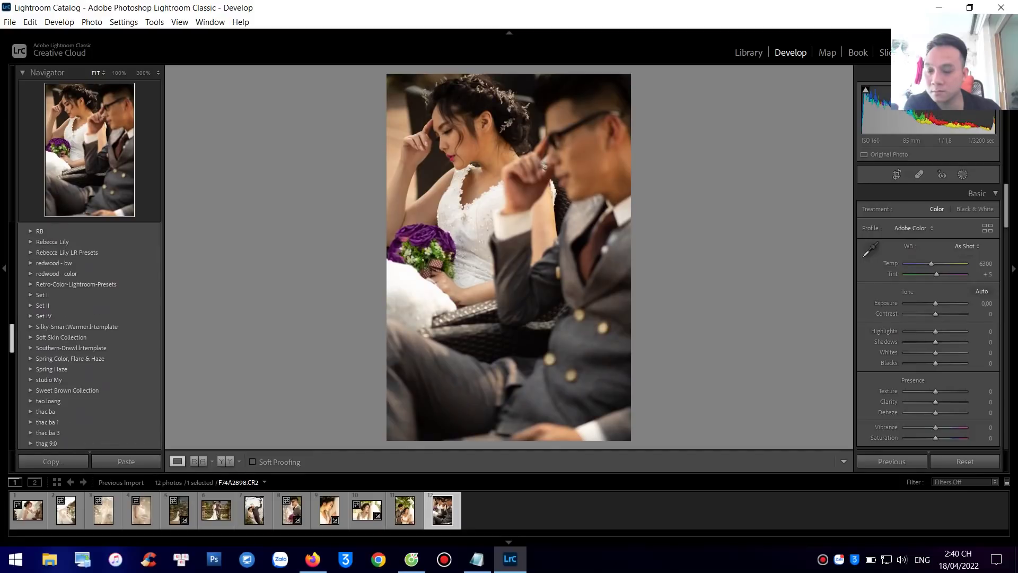
scroll(85, 331, up, 10)
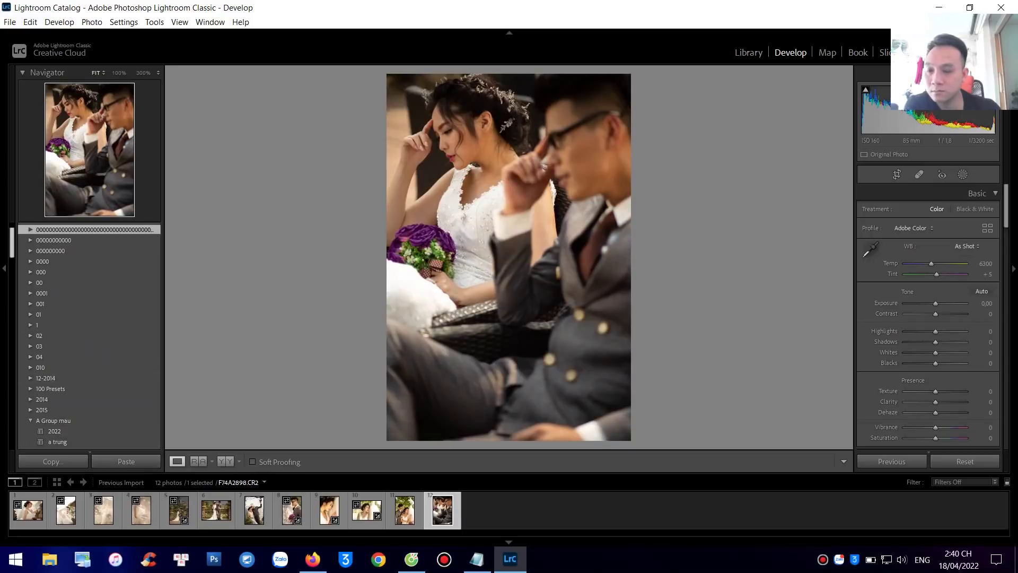
Apply the 2022 preset from the A Group mau group and check the bride's face at 100%
scroll(89, 334, down, 5)
scroll(84, 255, down, 4)
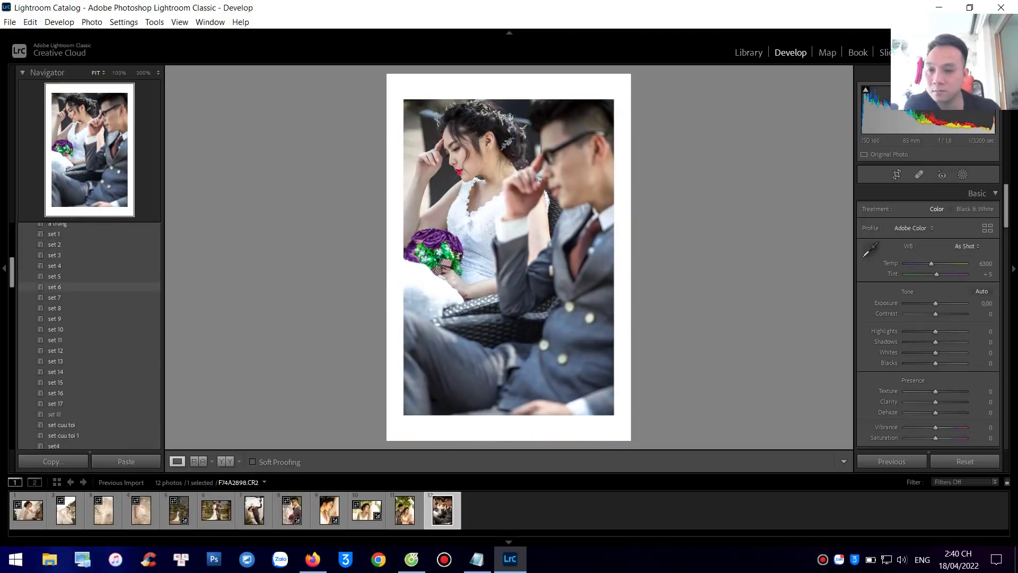
scroll(80, 248, up, 2)
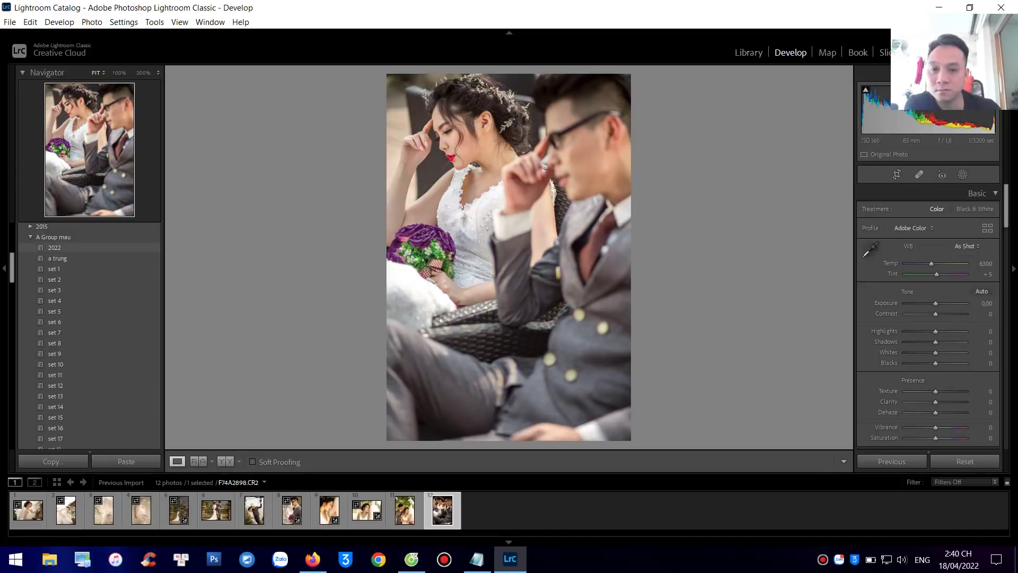
click(54, 248)
click(469, 141)
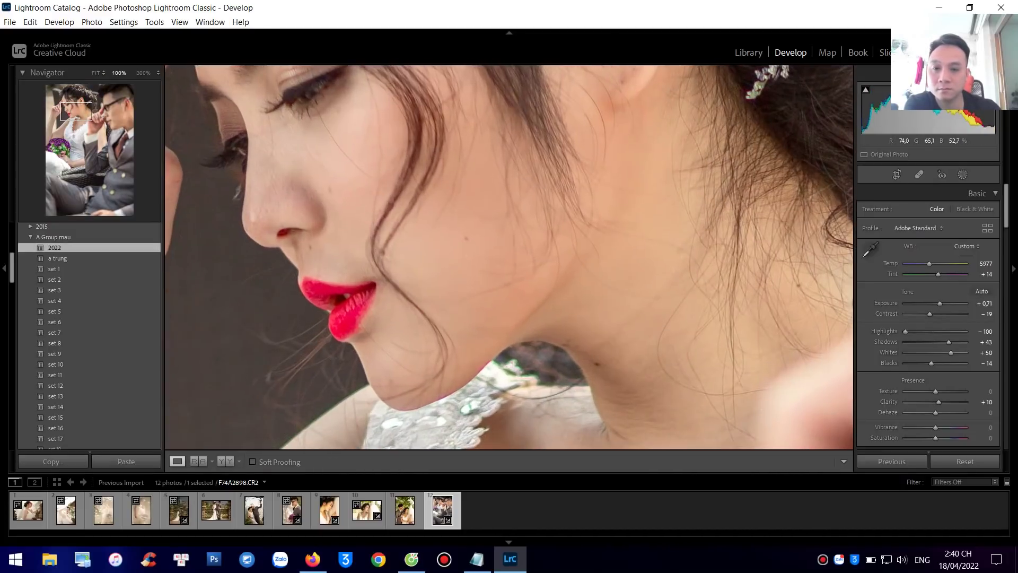
key(z)
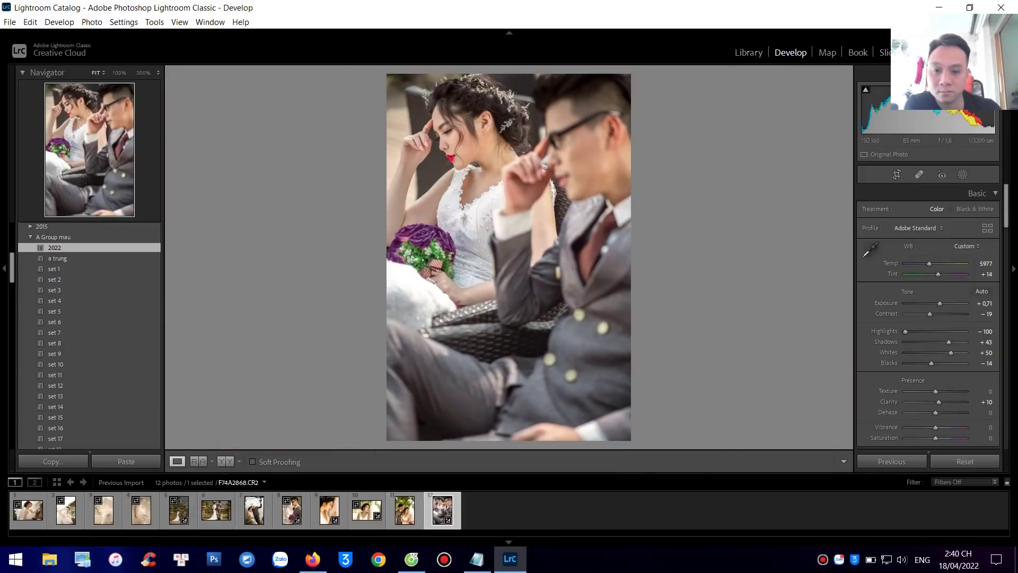
View the eleventh and eighth photos of the filmstrip and preview the 2022 preset on the eighth
click(404, 510)
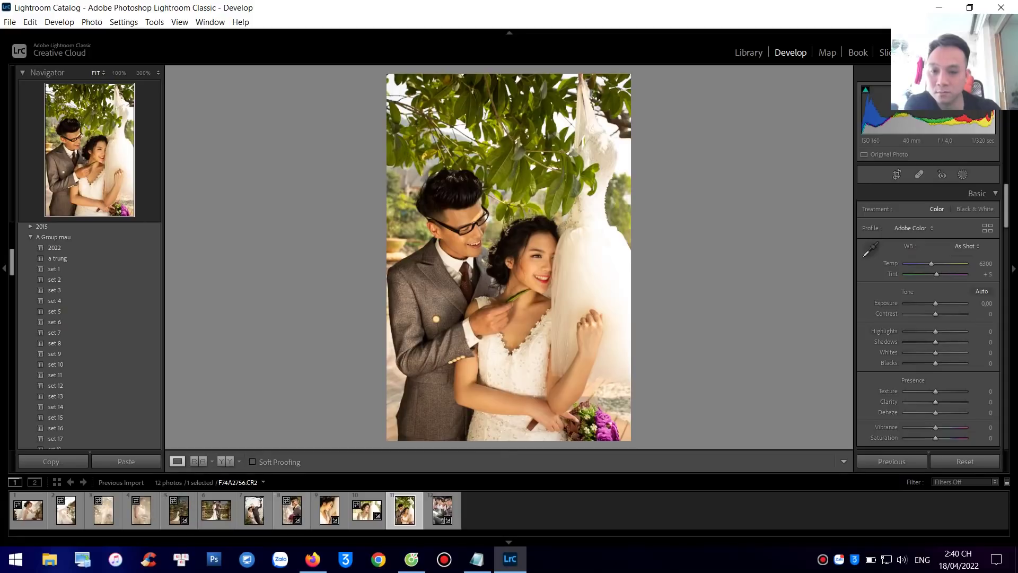
click(296, 501)
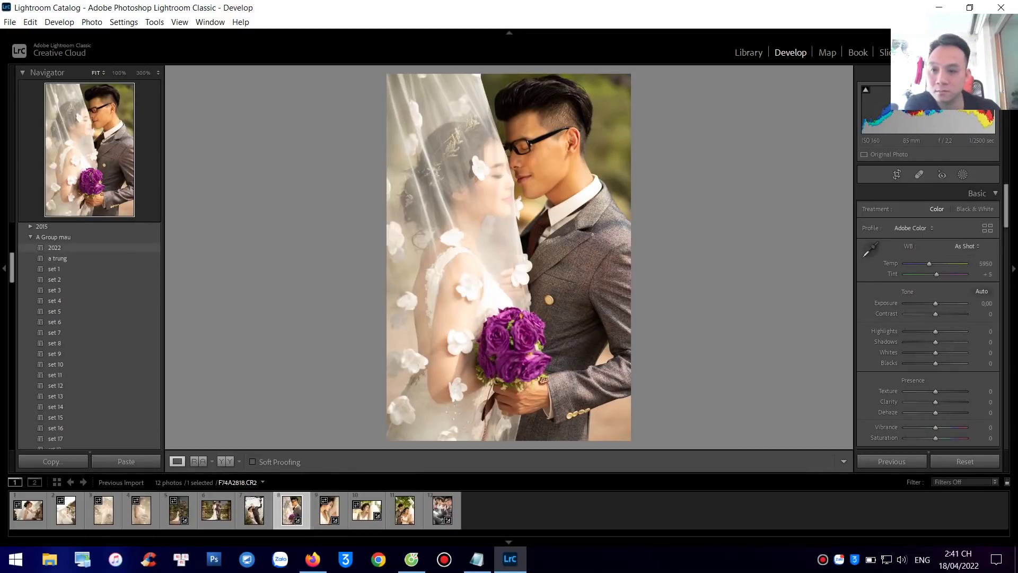
click(55, 248)
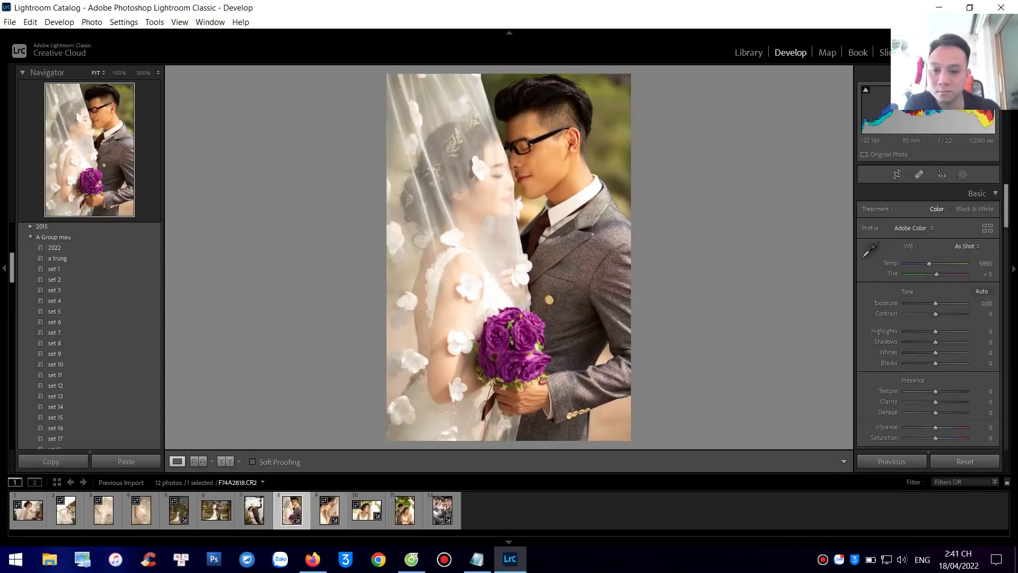
Reopen photo F74A2898.CR2 and set its white balance Temp to 6474, keeping Tint at +14
click(442, 510)
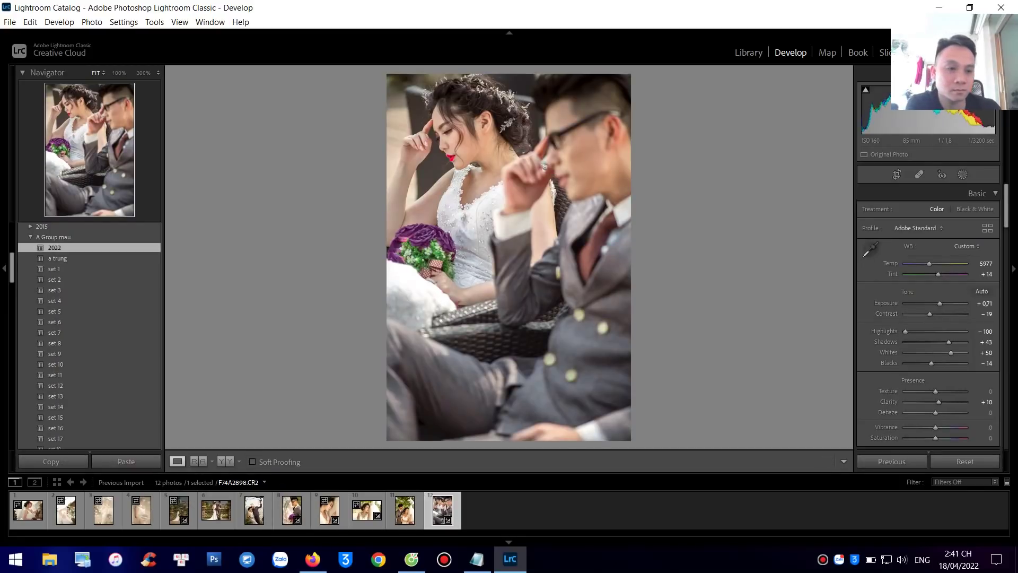
mouse_move(929, 263)
mouse_down()
mouse_move(947, 264)
mouse_move(933, 264)
mouse_up()
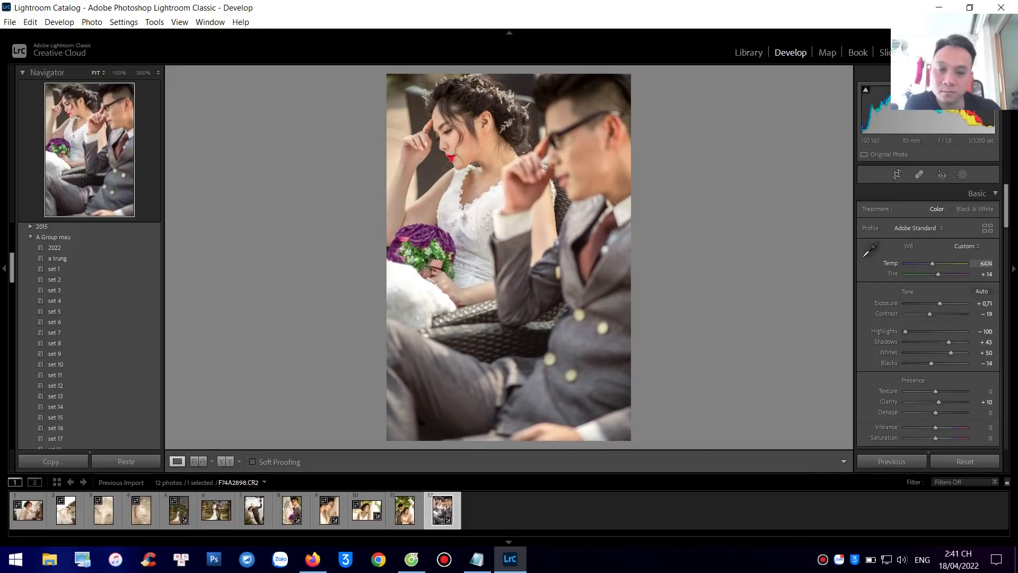
drag(938, 274, 936, 274)
key(ctrl+z)
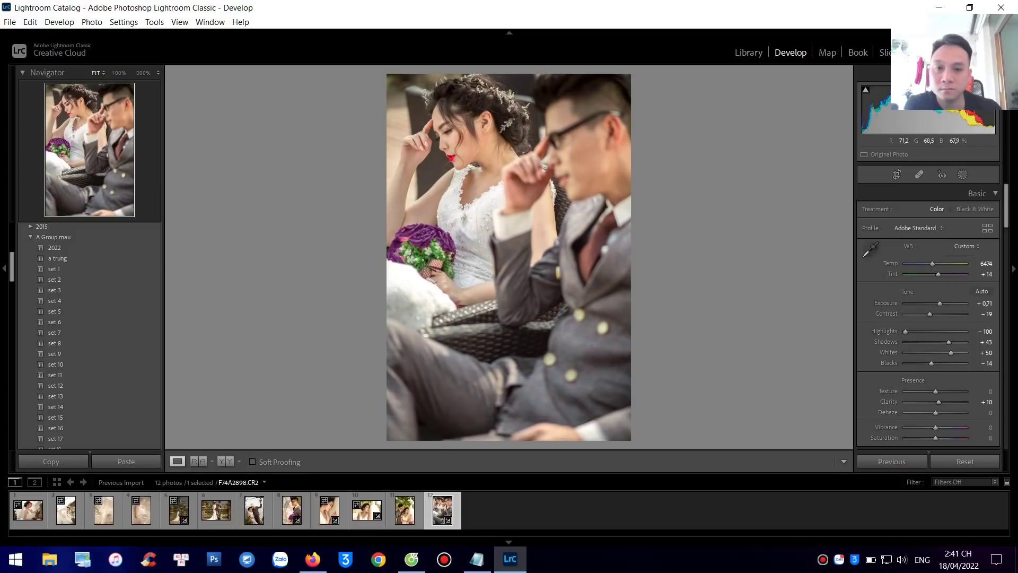
click(464, 132)
click(464, 132)
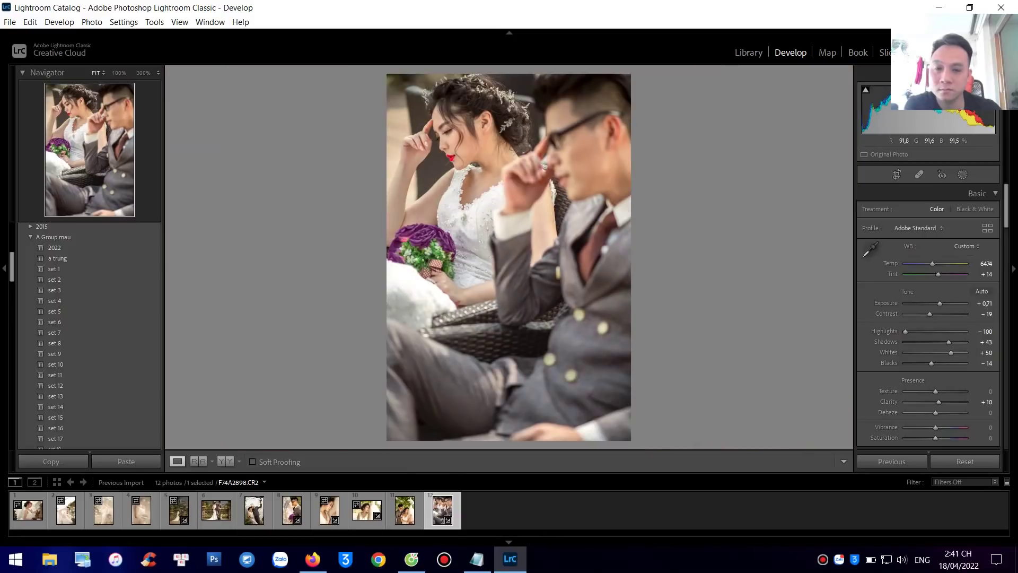
Set the Transform Scale of the photo to 90 to shrink it inside a white border
scroll(933, 330, down, 2)
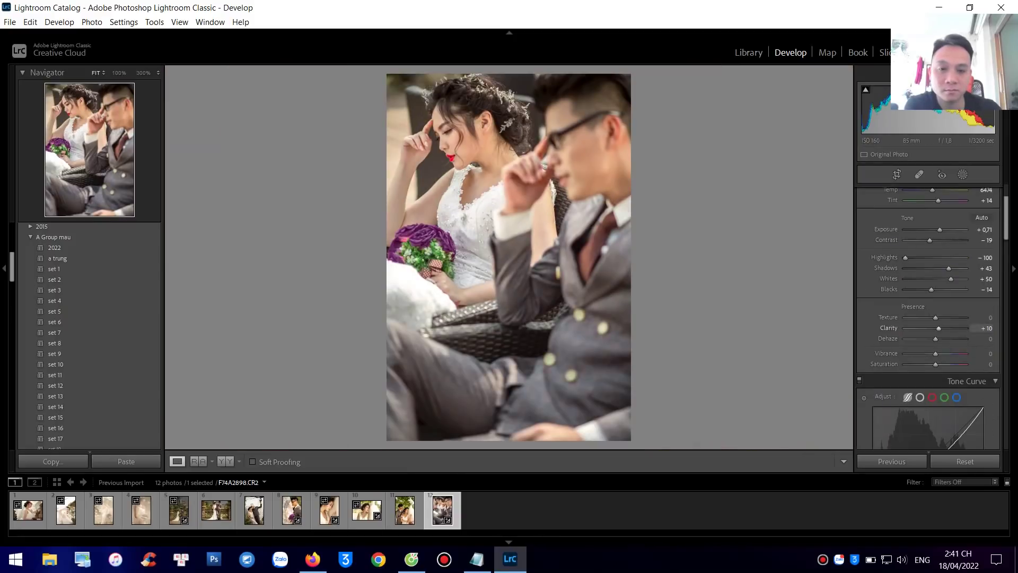
scroll(934, 330, down, 8)
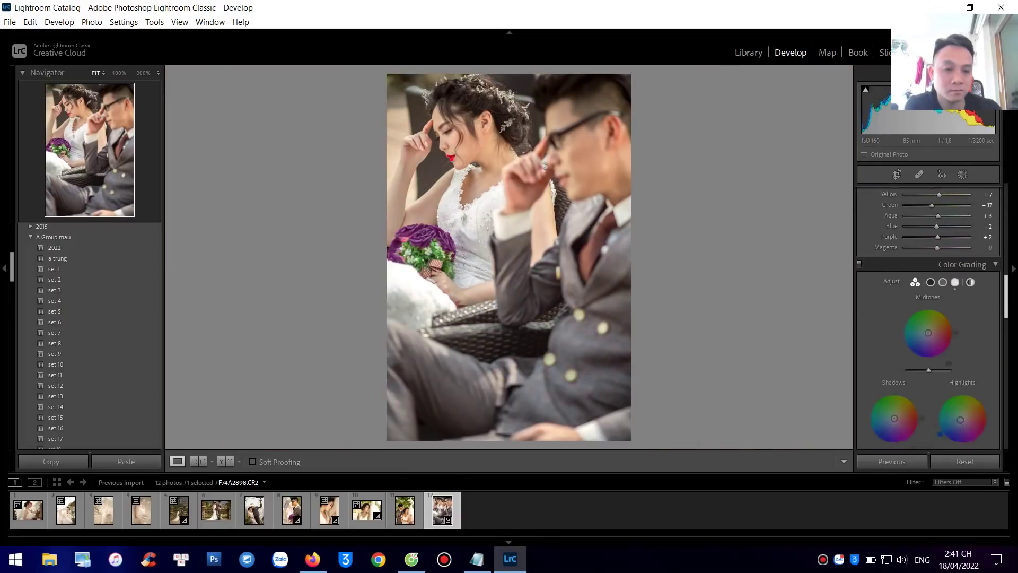
scroll(933, 330, down, 10)
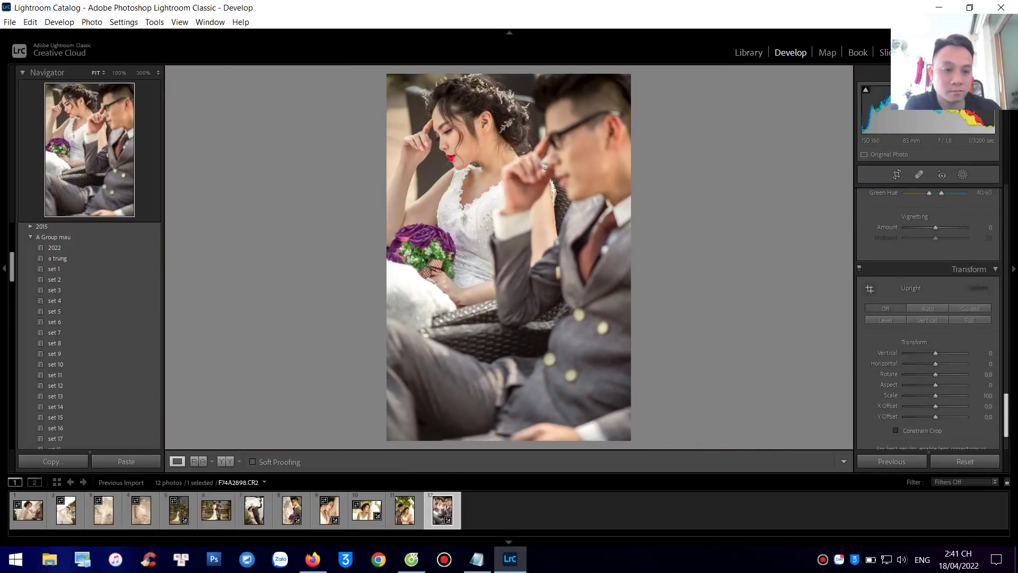
mouse_move(934, 326)
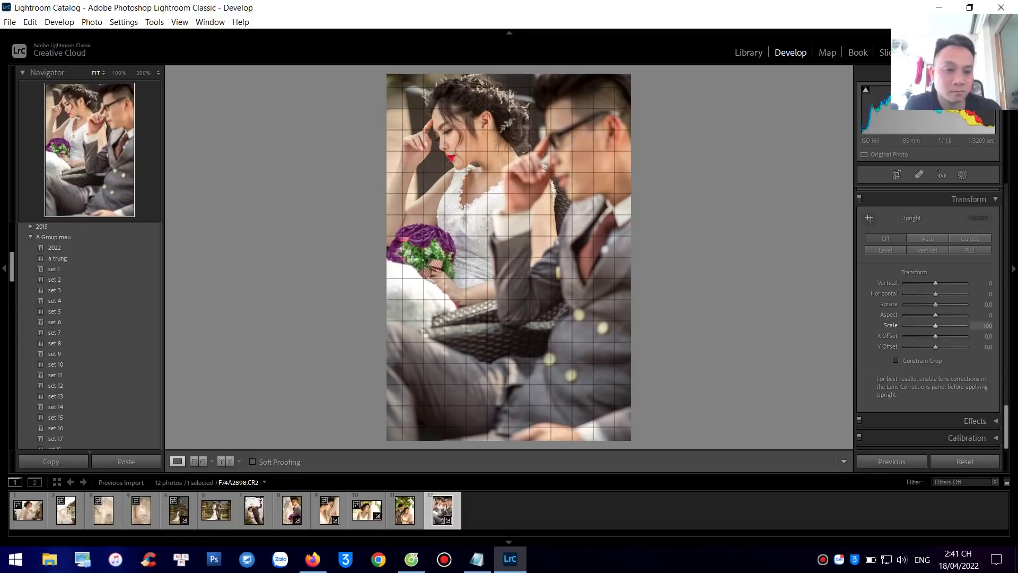
drag(935, 325, 930, 325)
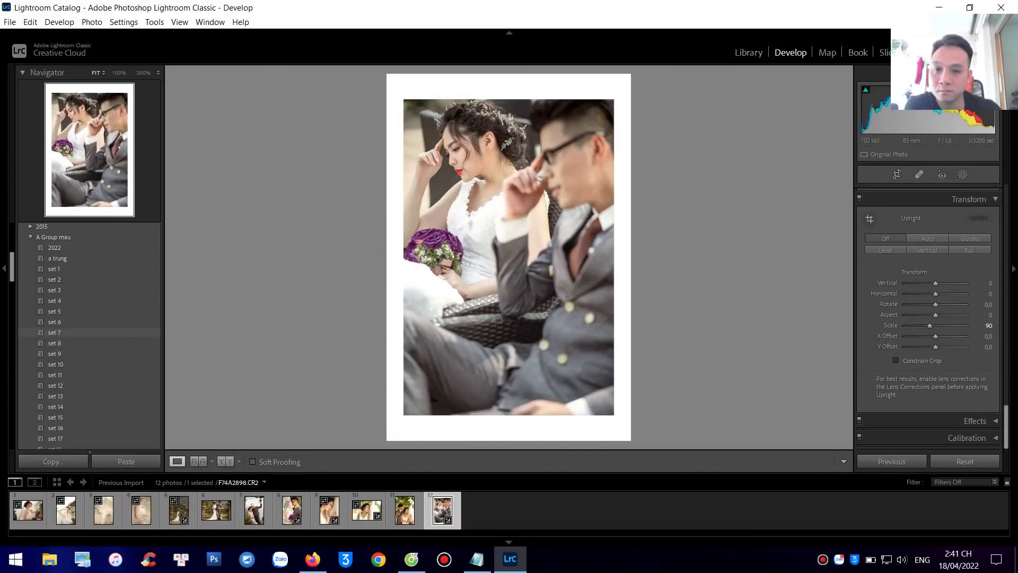
Apply the set 7 preset to photo F74A2898.CR2 and check the bride's face at 100%
click(54, 332)
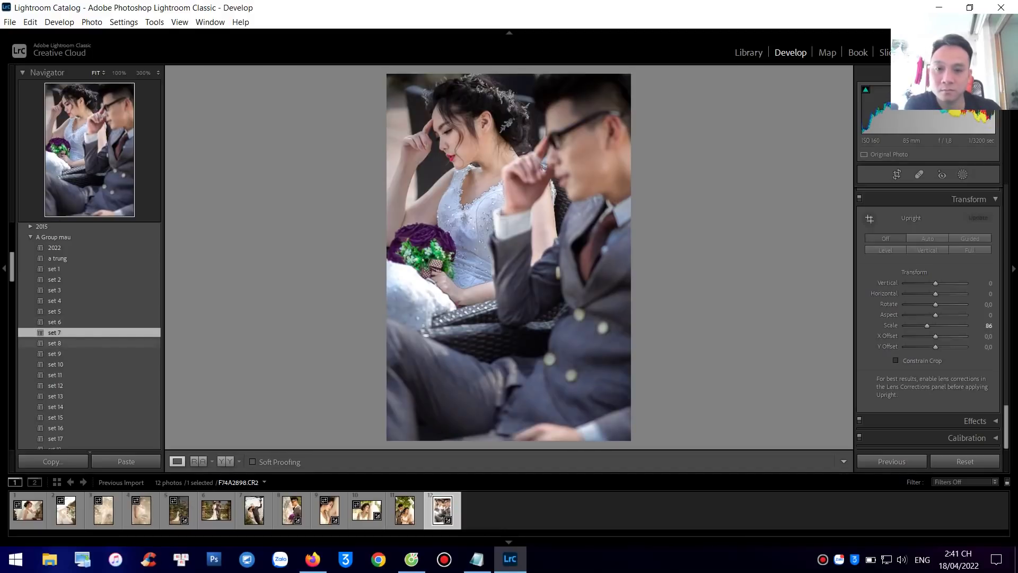
click(477, 130)
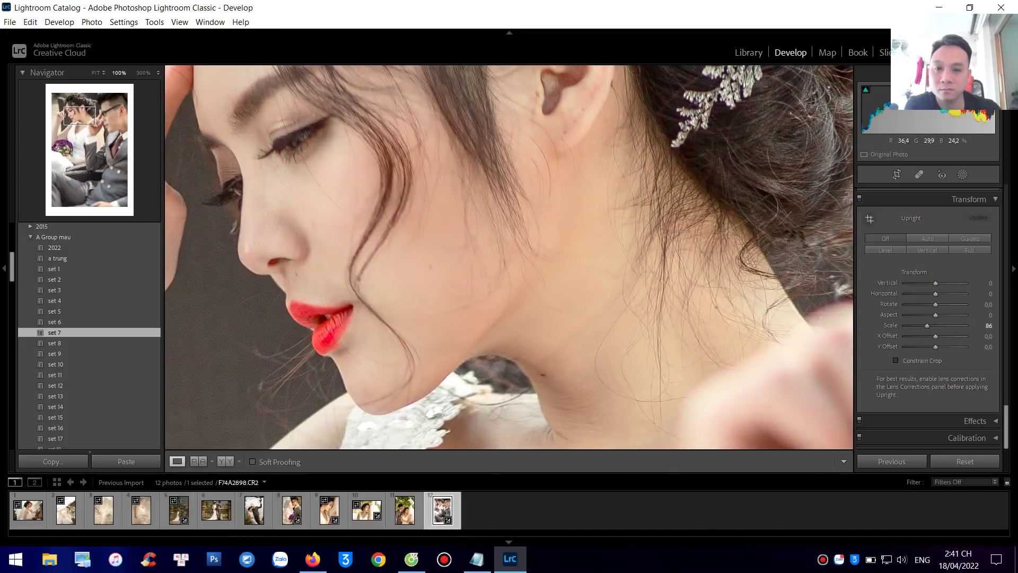
click(478, 148)
Set Shadows to +40 and Whites to +53 in the photo's basic tone adjustments
scroll(931, 354, up, 3)
scroll(930, 329, up, 8)
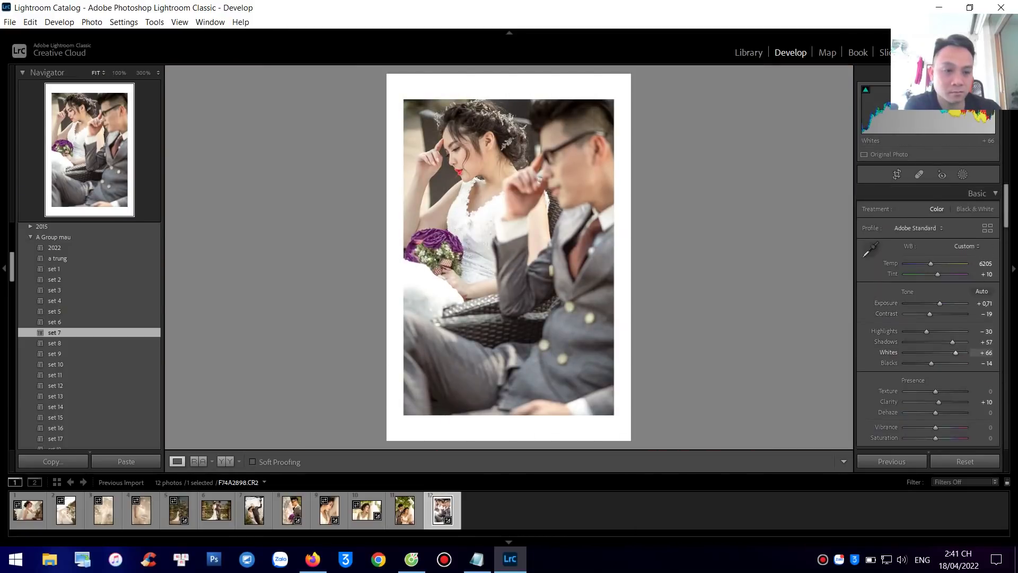
mouse_move(986, 341)
mouse_down()
mouse_move(955, 352)
mouse_move(972, 352)
mouse_up()
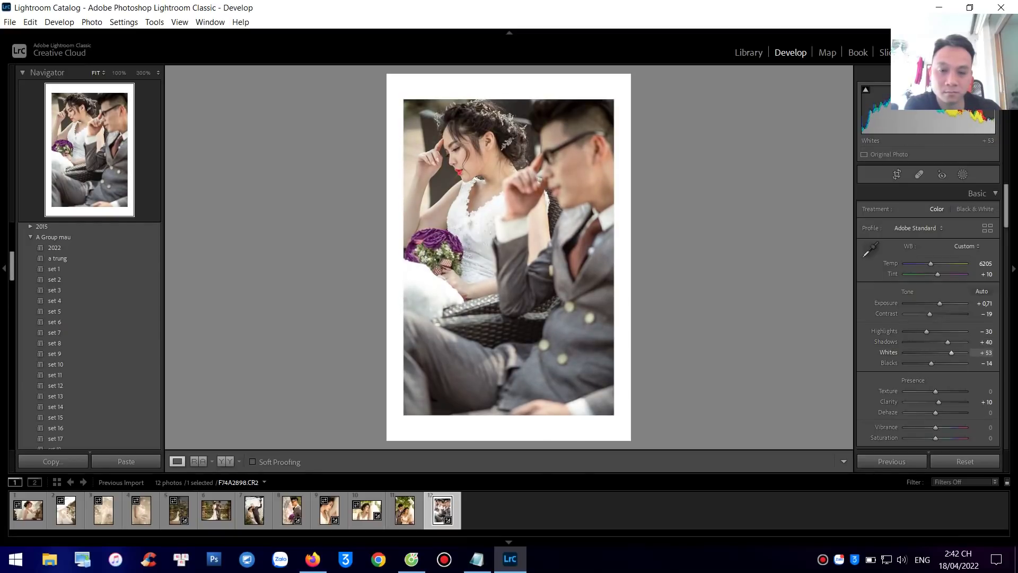
Review the tone curve, luminance and color grading settings, and set the Sharpening Amount to 42
scroll(928, 318, down, 2)
scroll(928, 278, down, 8)
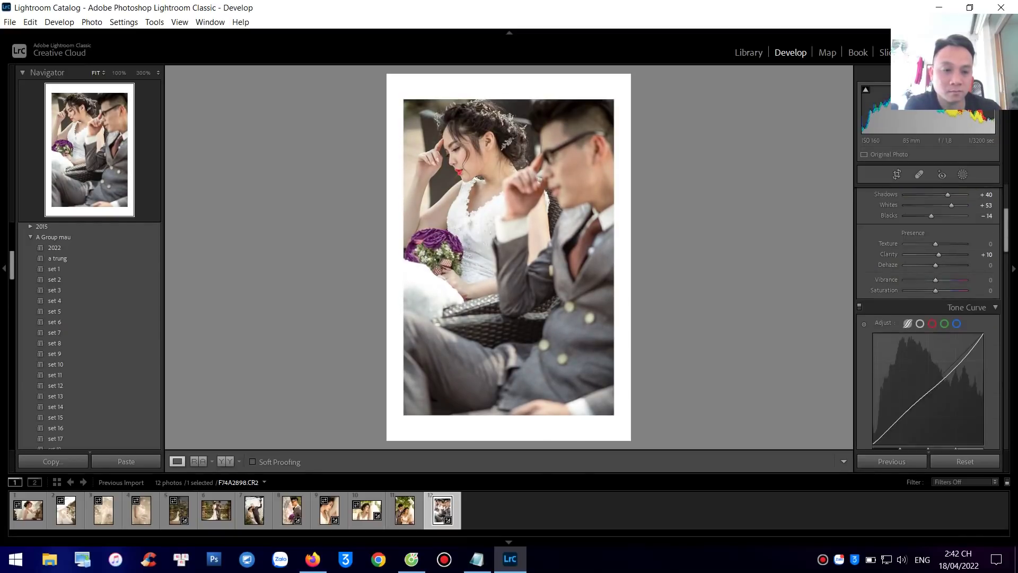
scroll(936, 278, down, 6)
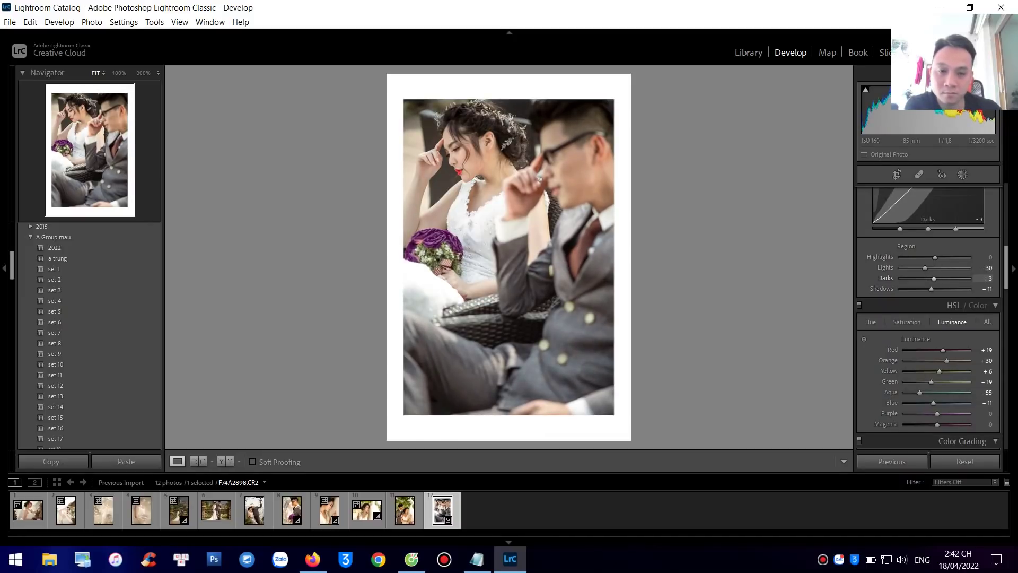
scroll(928, 318, down, 5)
scroll(928, 319, up, 2)
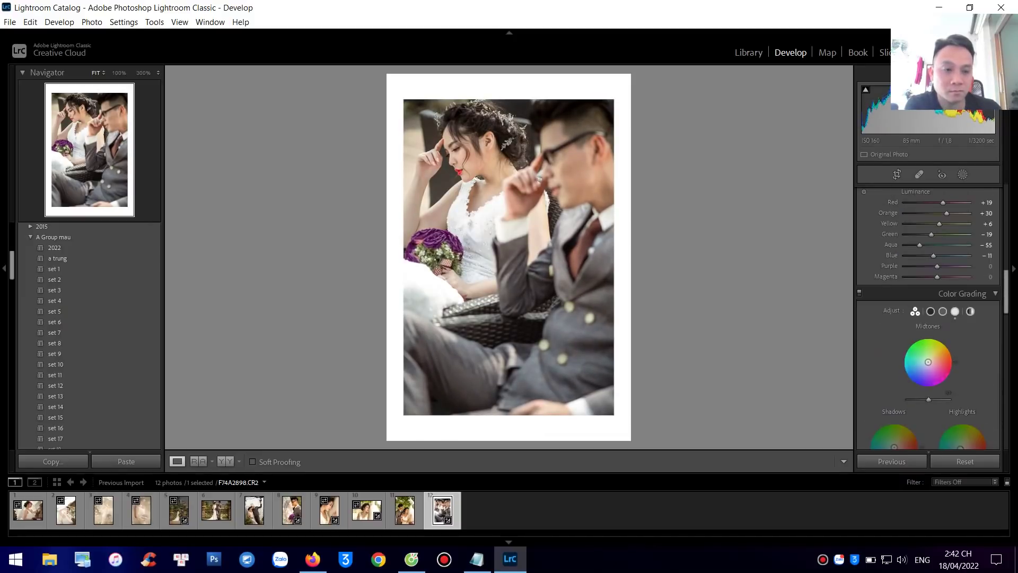
scroll(928, 319, down, 8)
drag(941, 234, 924, 233)
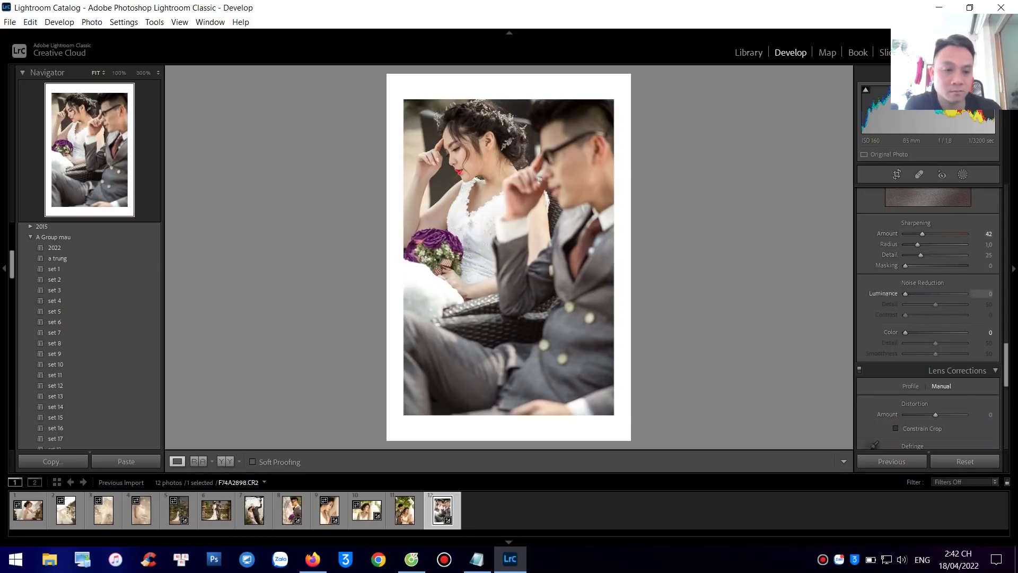
Set the Red Primary Hue to -28 in the photo's Calibration settings
scroll(928, 319, down, 3)
scroll(928, 318, down, 4)
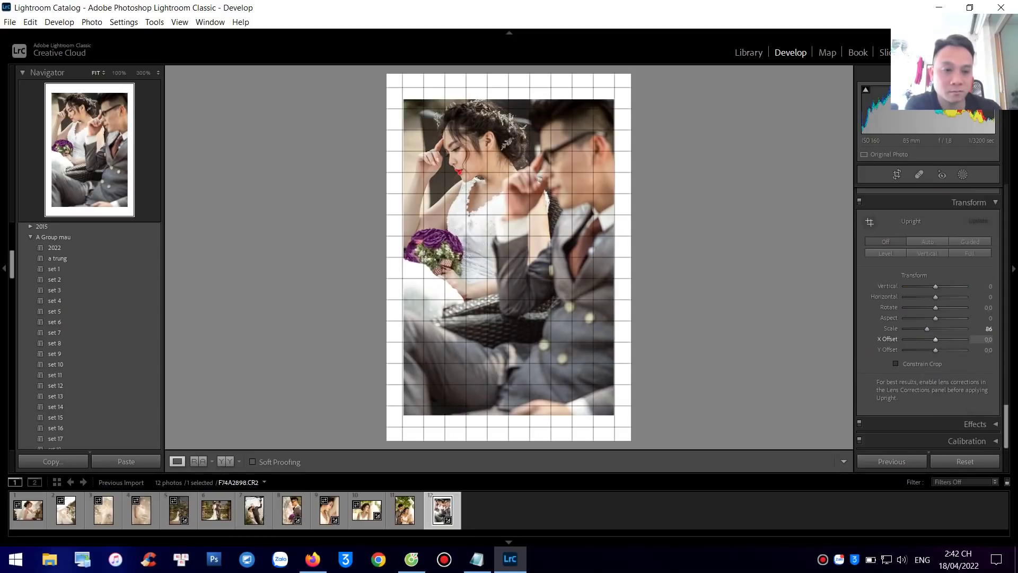
click(967, 438)
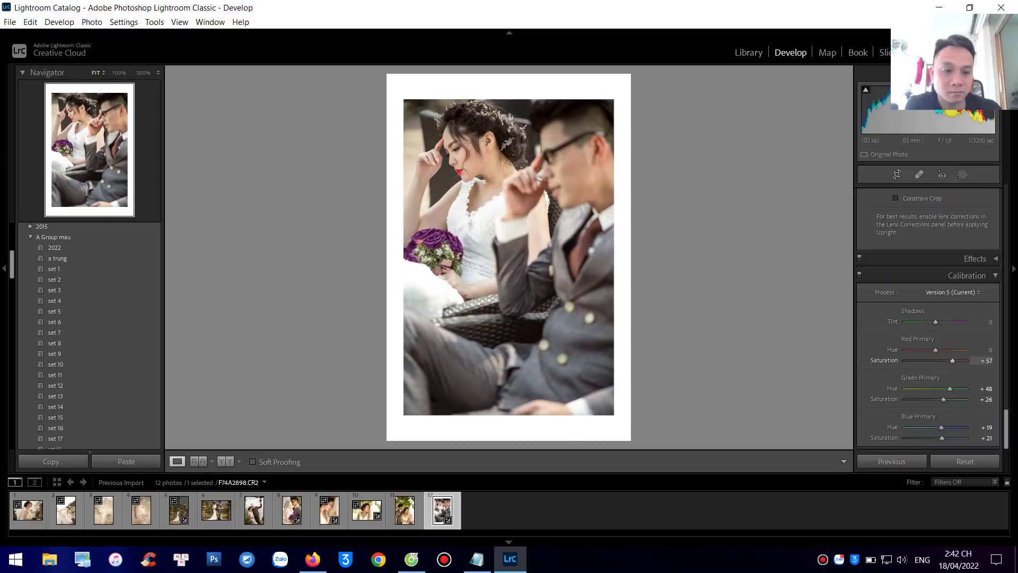
mouse_move(936, 350)
mouse_down()
mouse_move(944, 350)
mouse_move(927, 350)
mouse_up()
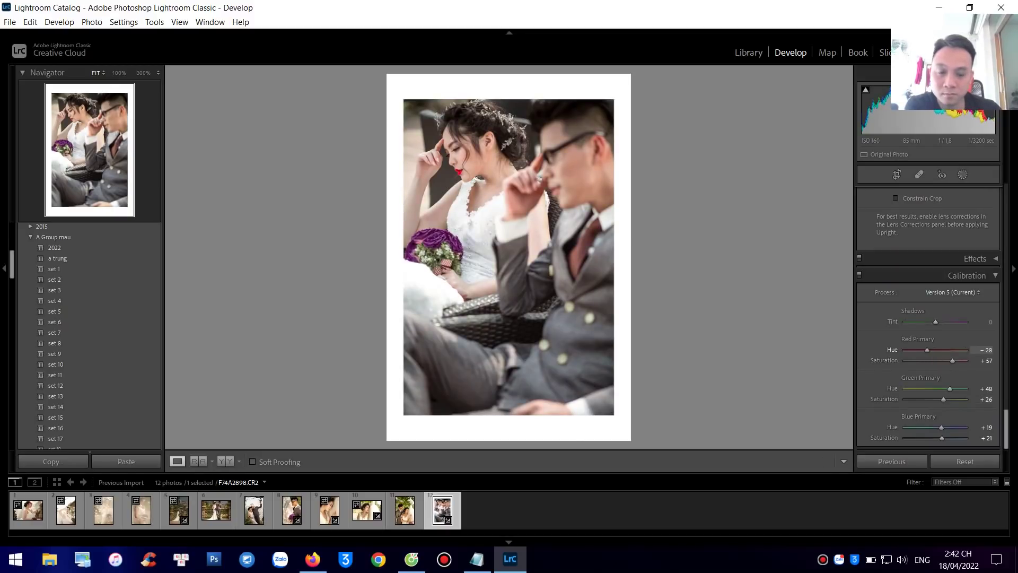
Set the Green Primary Saturation to +37 in Calibration, and the HSL Saturation of Red to -13 and Orange to -28
mouse_move(943, 399)
mouse_down()
mouse_move(928, 399)
mouse_move(946, 399)
mouse_up()
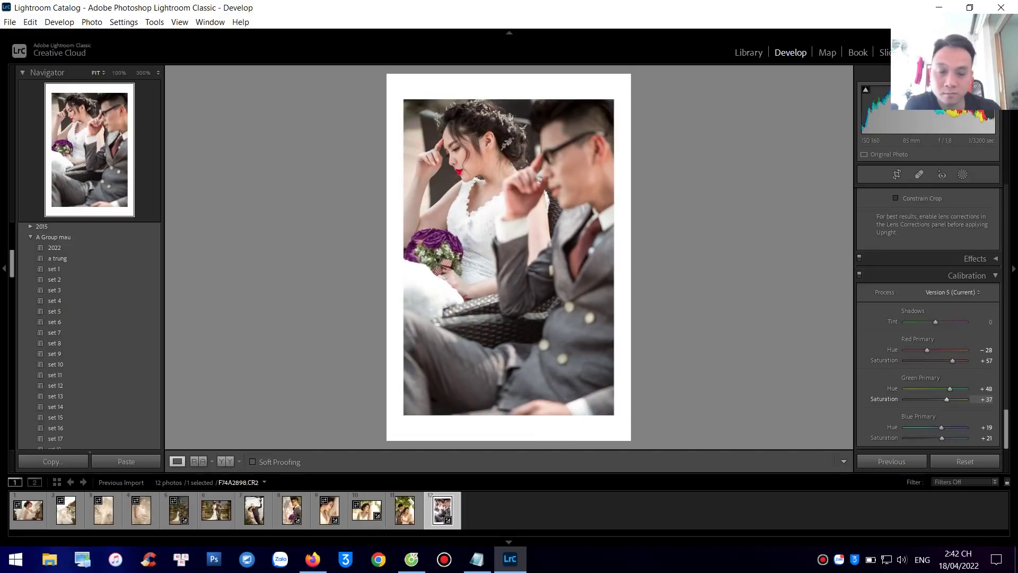
scroll(928, 345, up, 10)
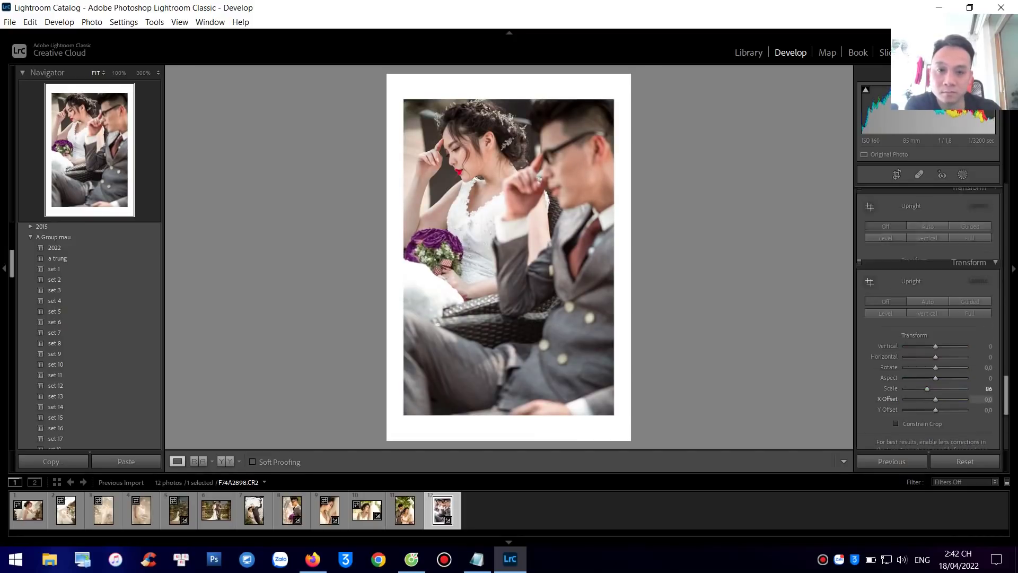
click(907, 324)
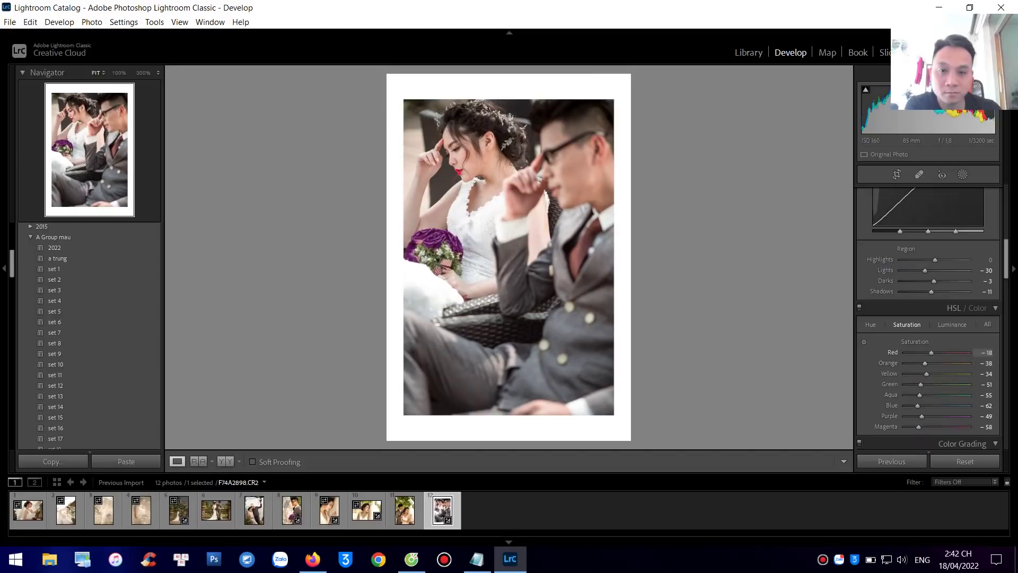
mouse_move(925, 363)
mouse_down()
mouse_move(917, 363)
mouse_move(928, 363)
mouse_up()
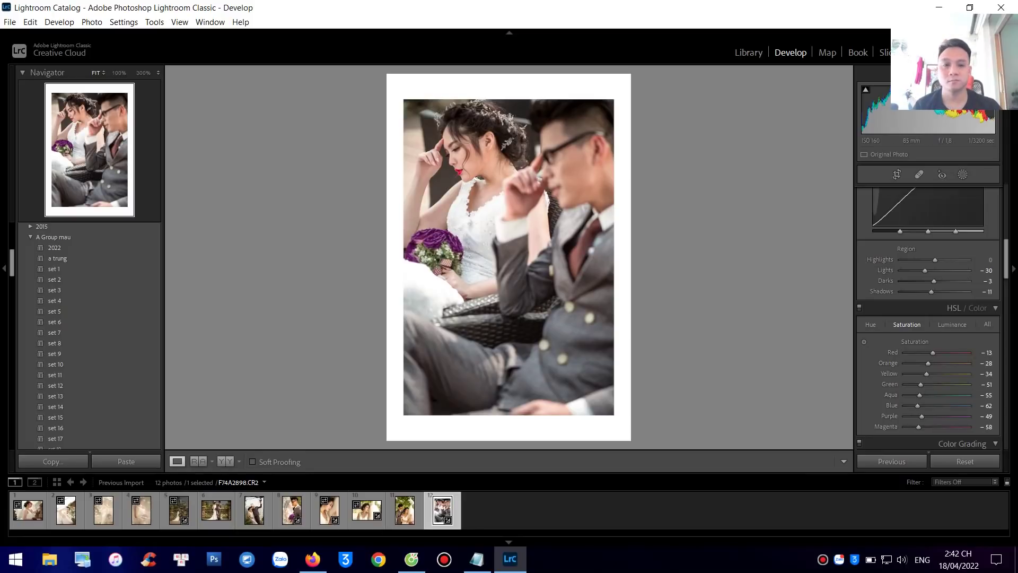
Set the photo's Transform Scale to 87 to adjust the width of its white border
scroll(928, 318, down, 10)
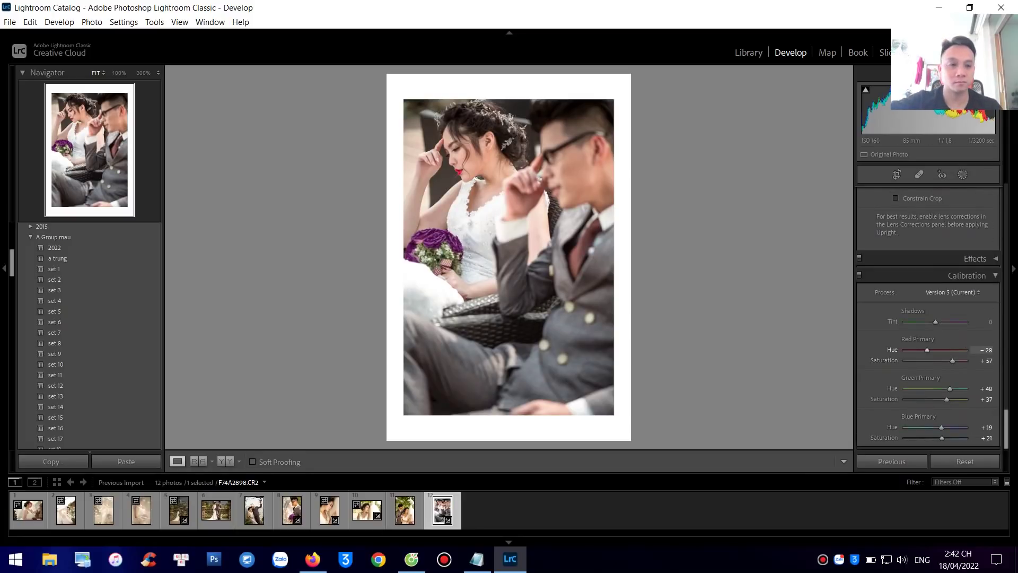
scroll(928, 319, up, 4)
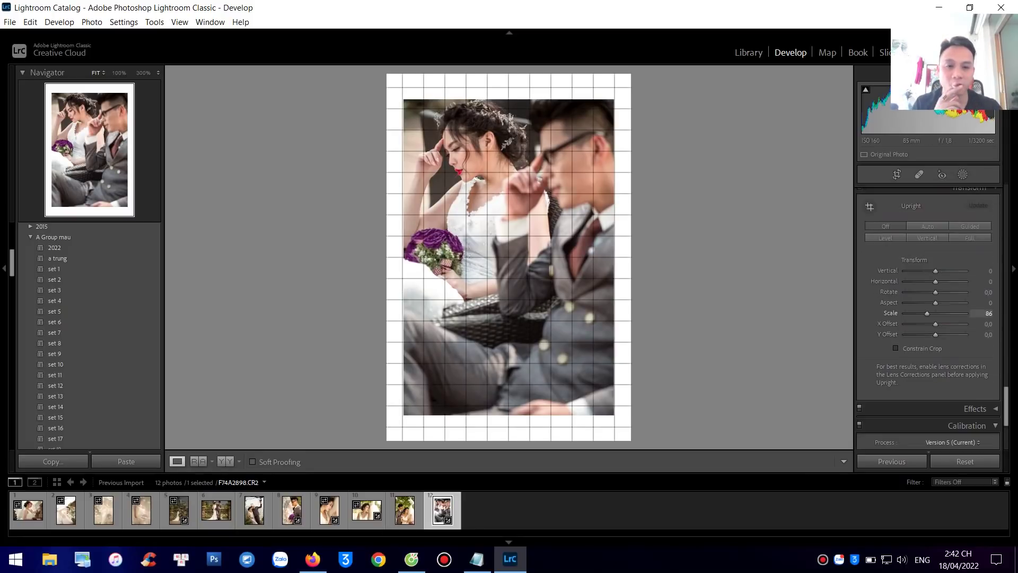
drag(927, 313, 929, 314)
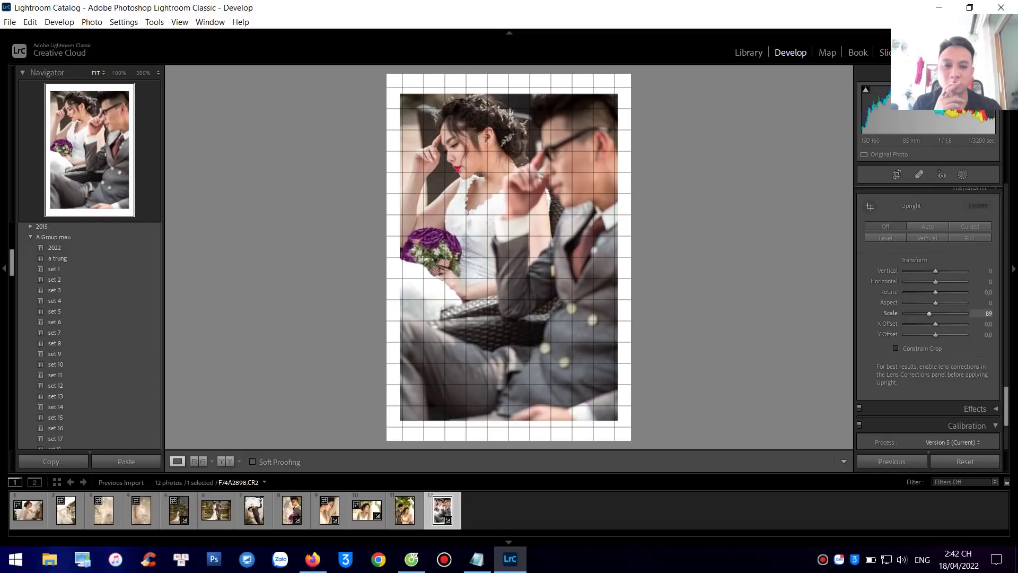
drag(929, 313, 925, 313)
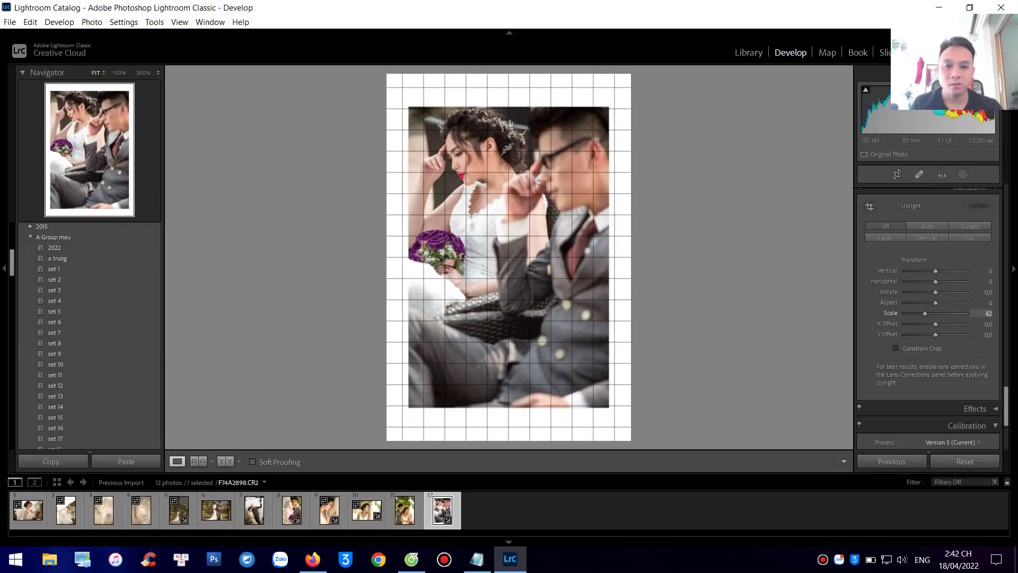
key(Up)
key(Up)
key(Up)
key(Up)
key(Up)
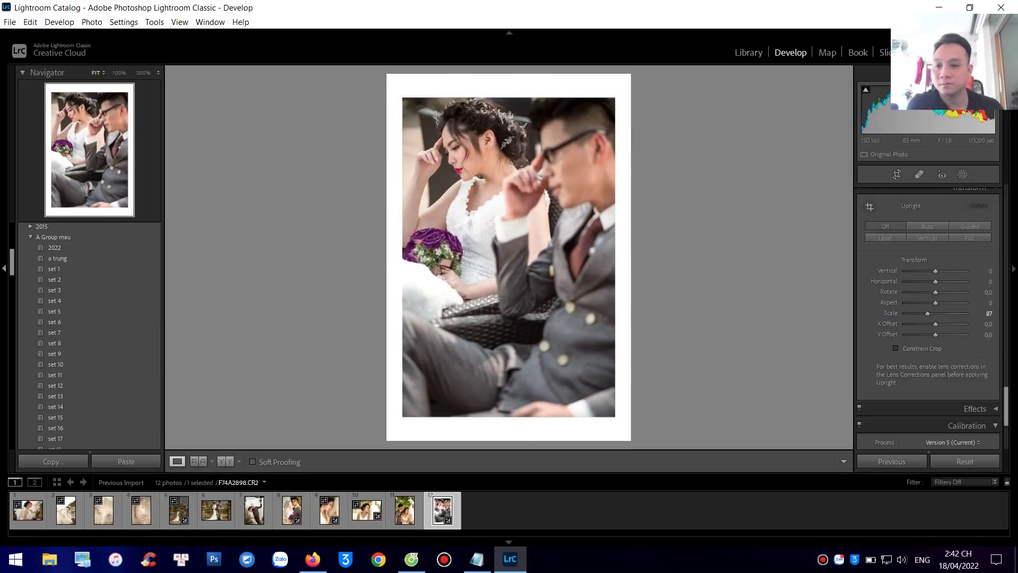
Export F74A2898.CR2 from the Library as a JPG to the Untitled Export subfolder on the Desktop
click(748, 52)
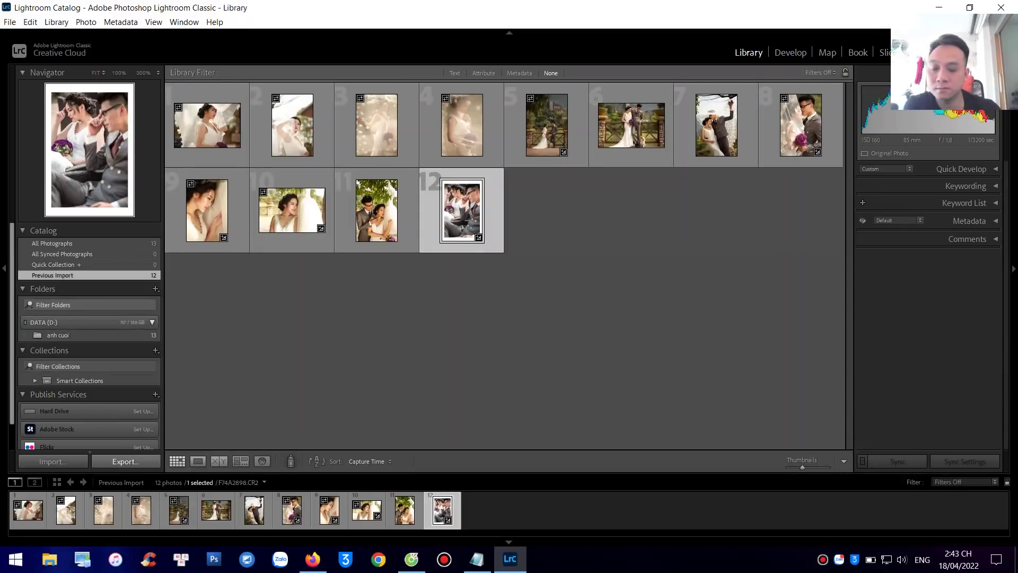
click(126, 461)
click(593, 415)
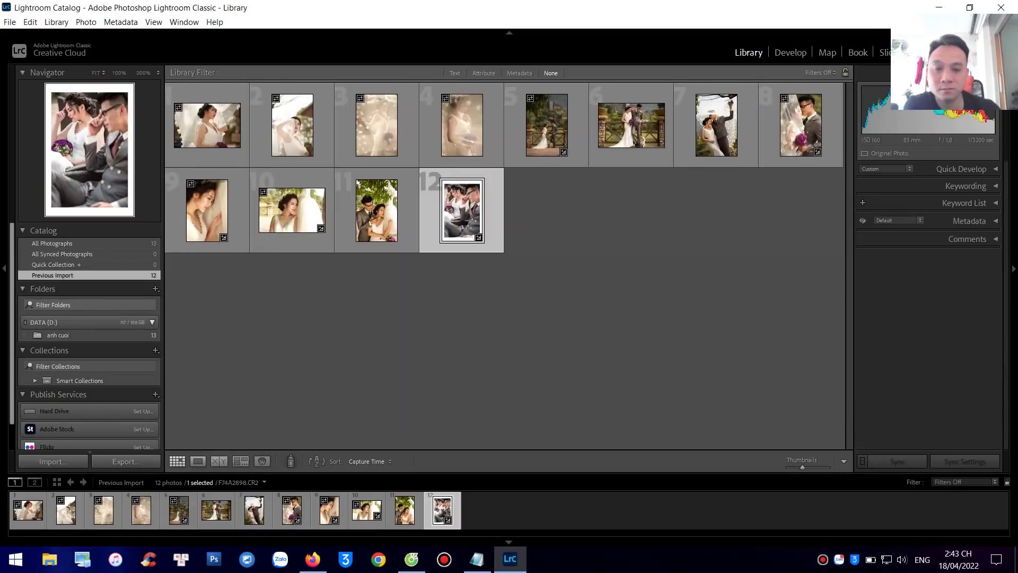
click(126, 461)
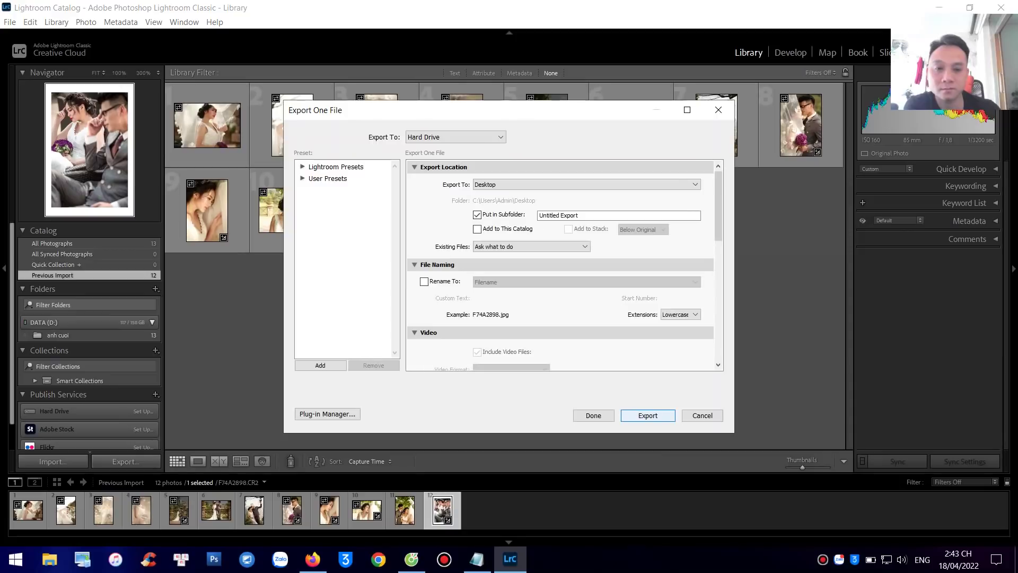
click(647, 416)
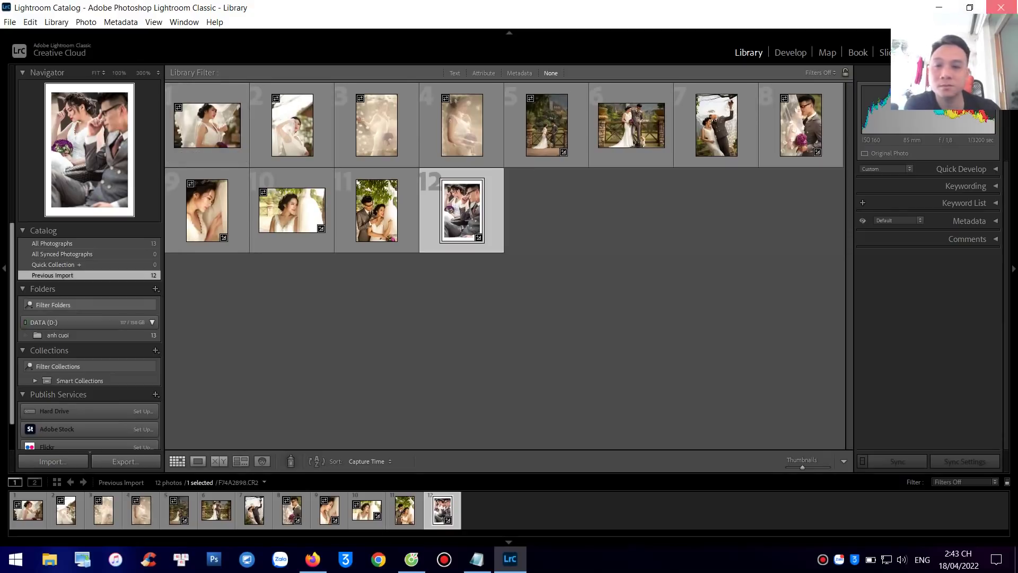
Close Lightroom Classic and clear the open browser windows off the desktop
click(1001, 8)
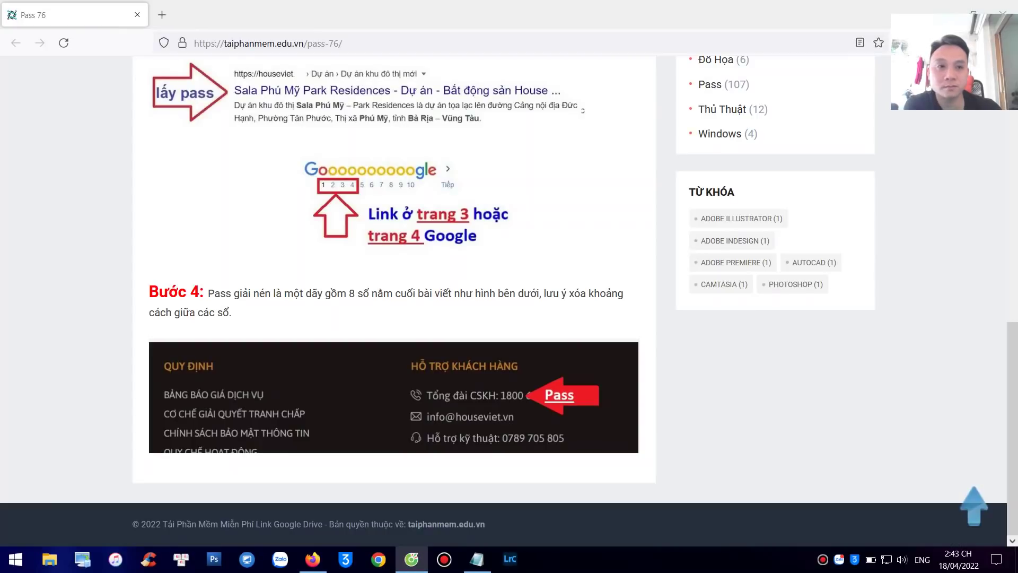
click(1001, 8)
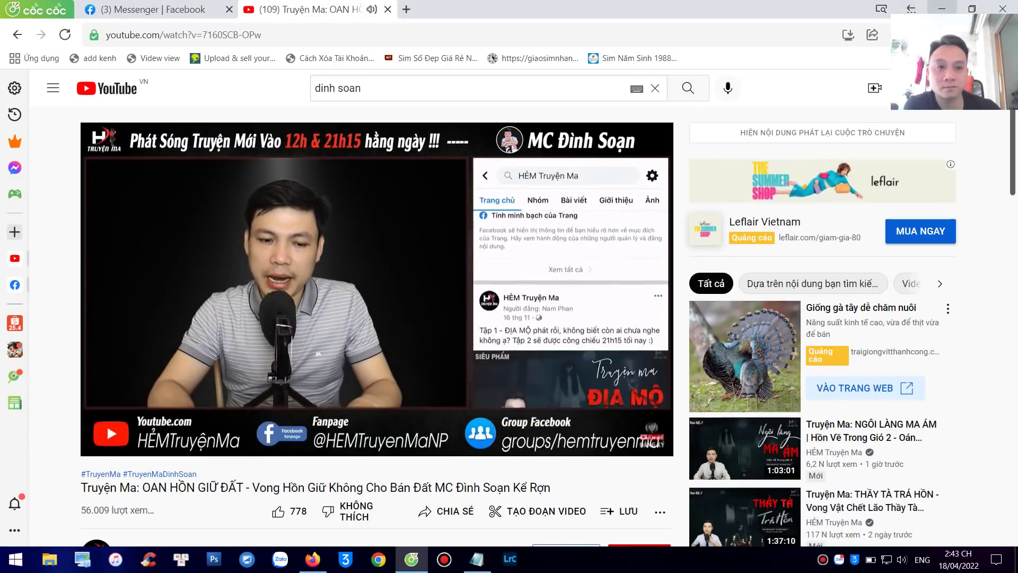
click(941, 9)
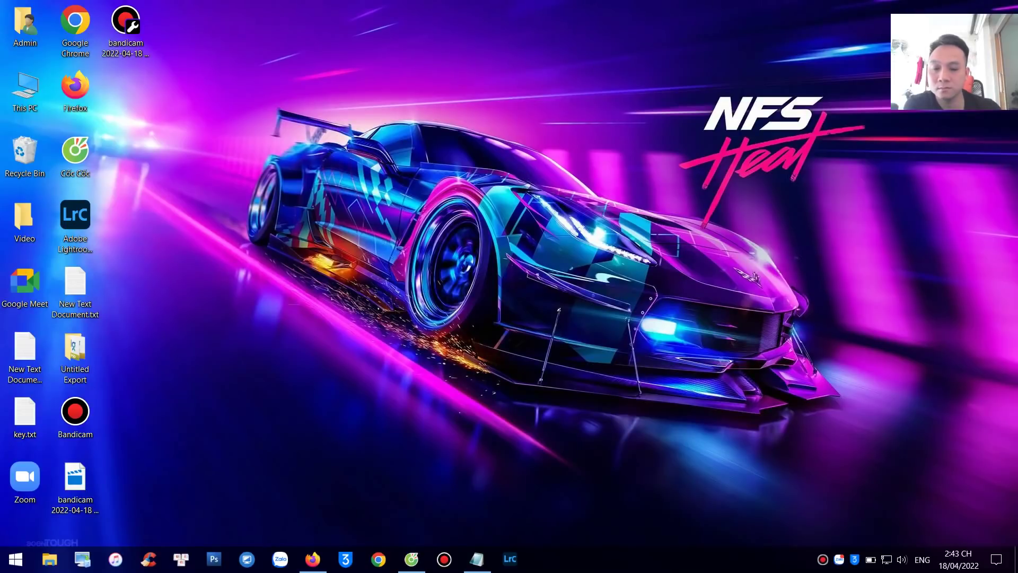
click(478, 558)
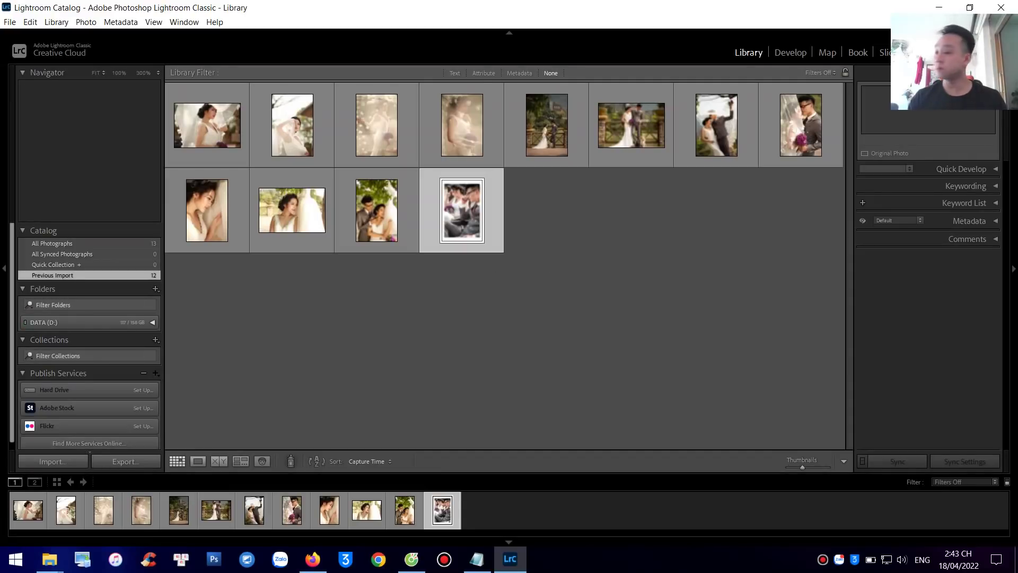
click(1001, 7)
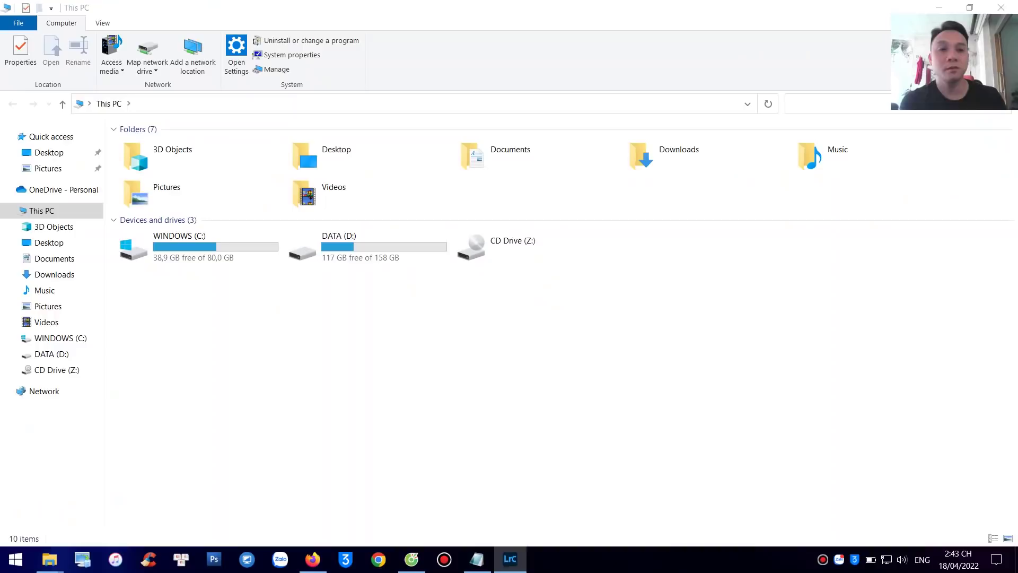
Switch to Photoshop CS3 and open the exported F74A2898.jpg from the Untitled Export folder
click(215, 560)
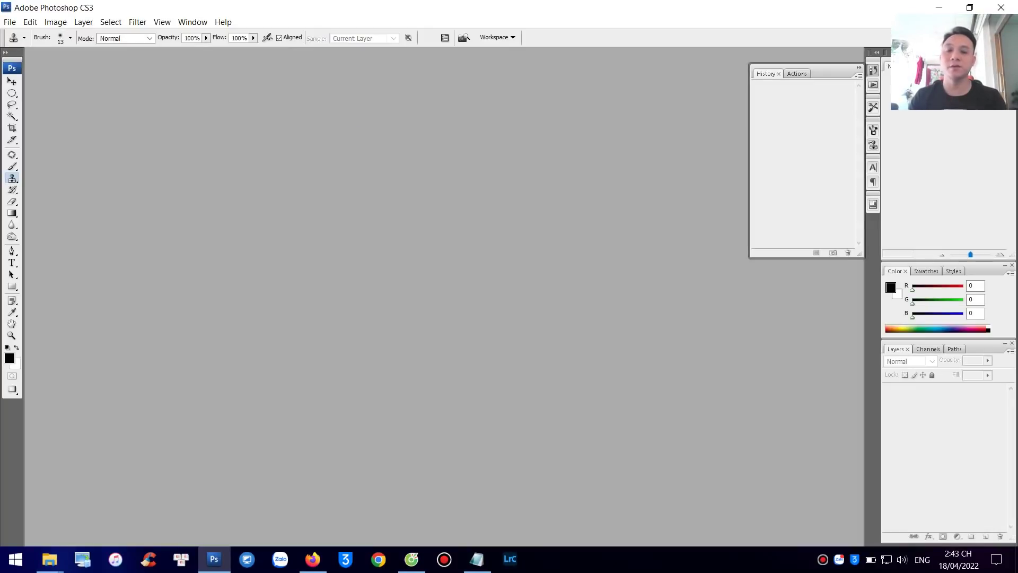
key(ctrl+o)
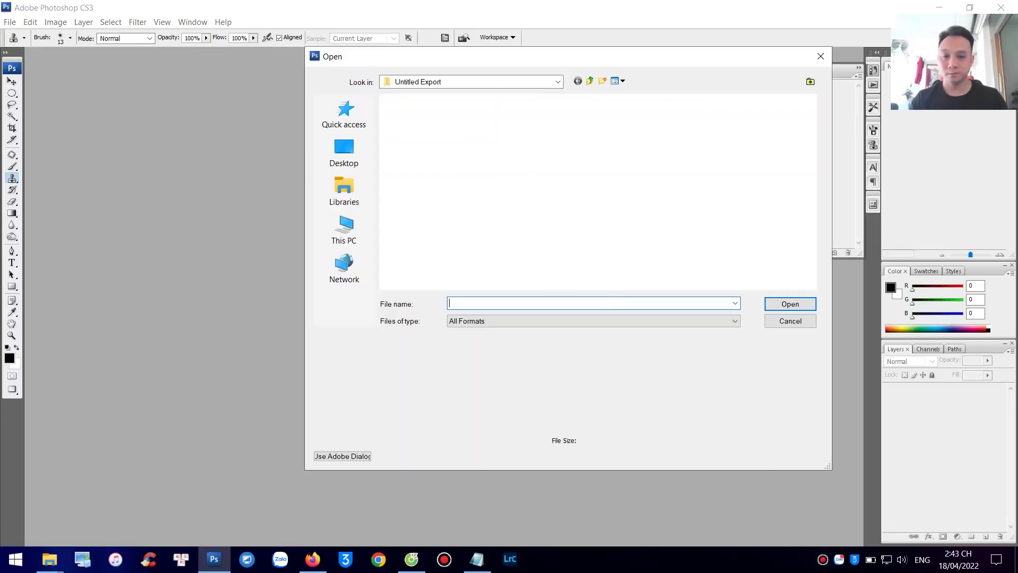
click(769, 135)
key(Return)
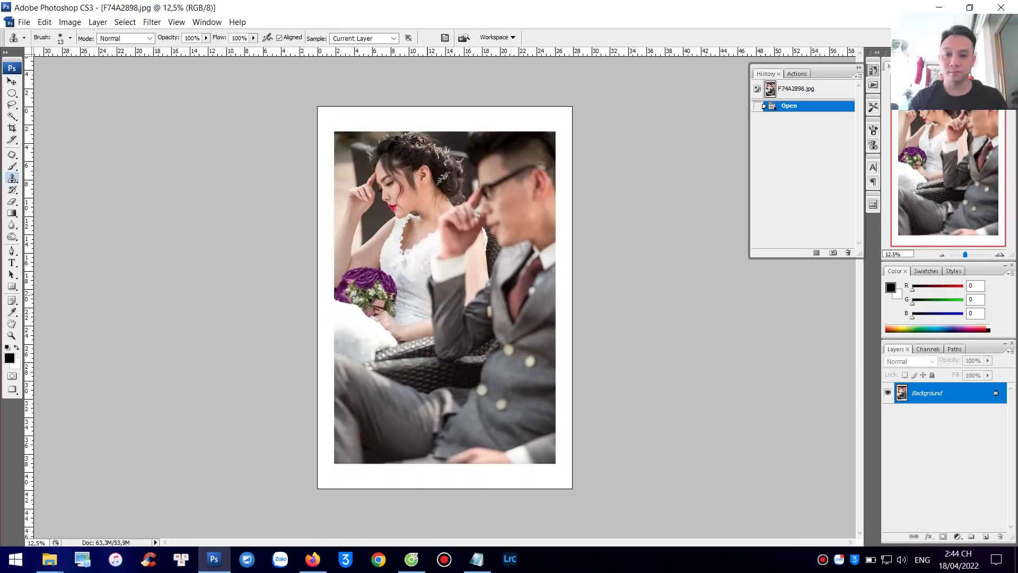
Apply a Brightness/Contrast adjustment to the photo with Brightness +2 and Contrast +19
key(ctrl+plus)
key(ctrl+plus)
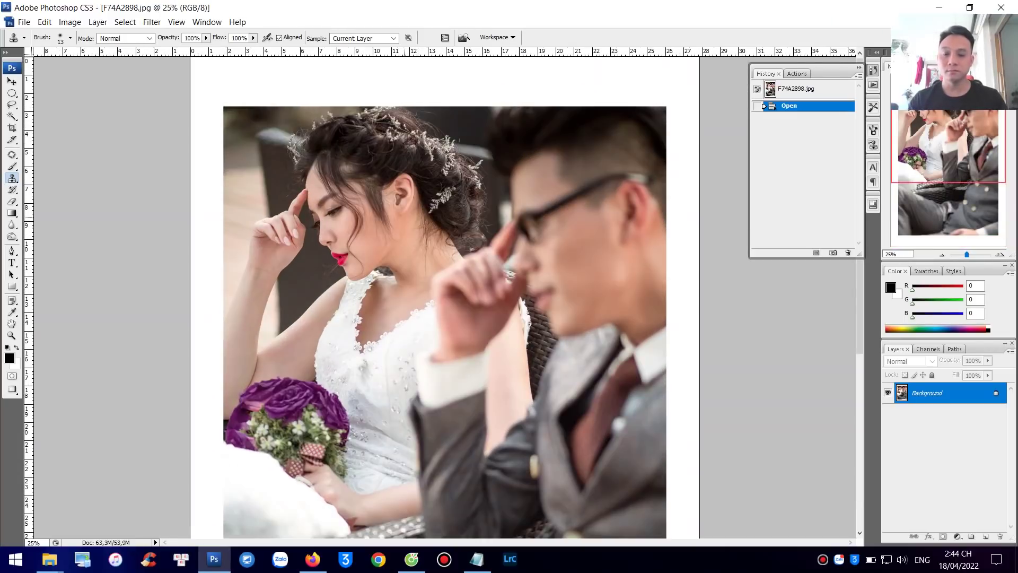
key(ctrl+0)
scroll(407, 162, up, 5)
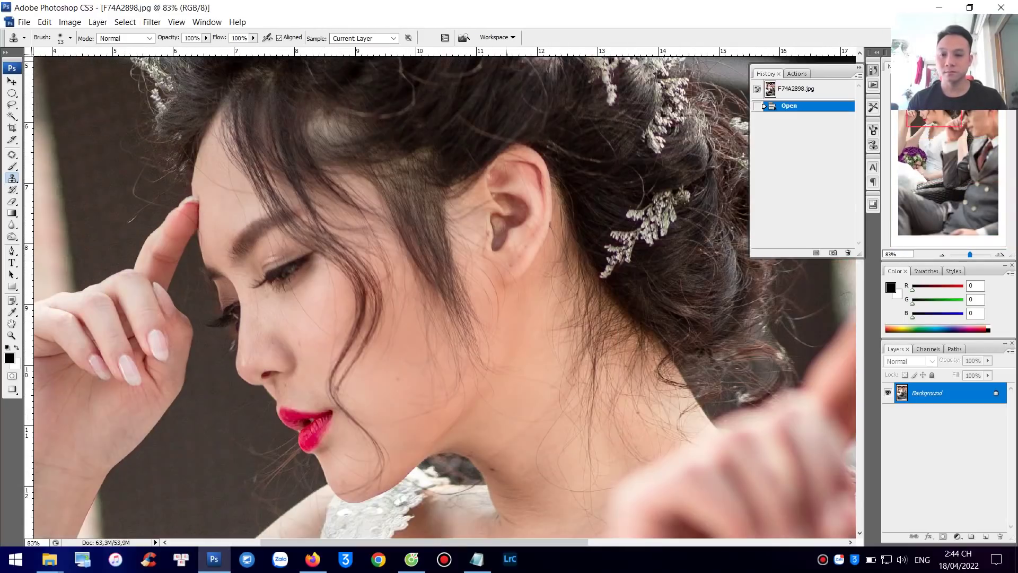
right_click(424, 254)
click(451, 261)
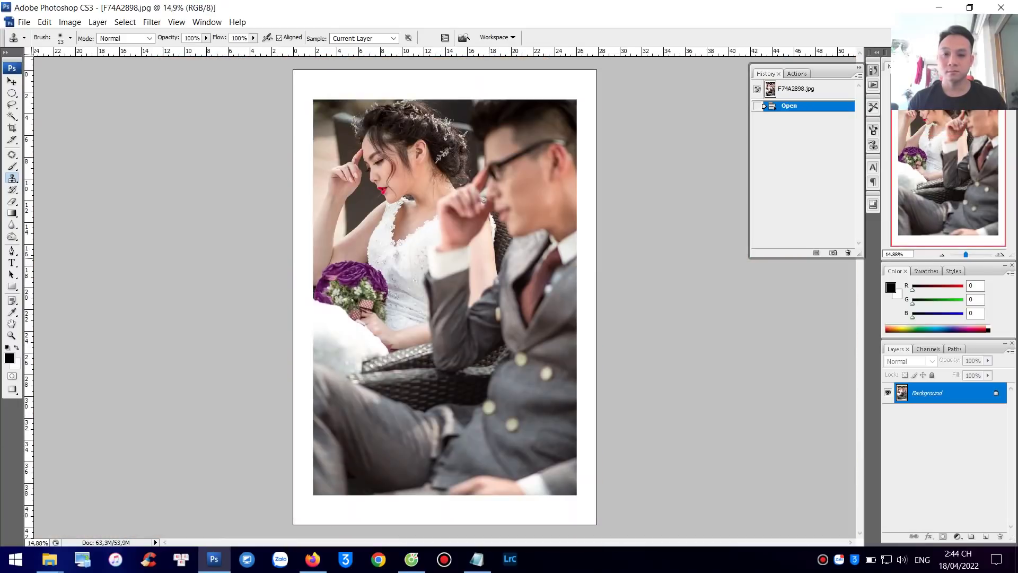
key(ctrl+plus)
key(alt+i)
key(a)
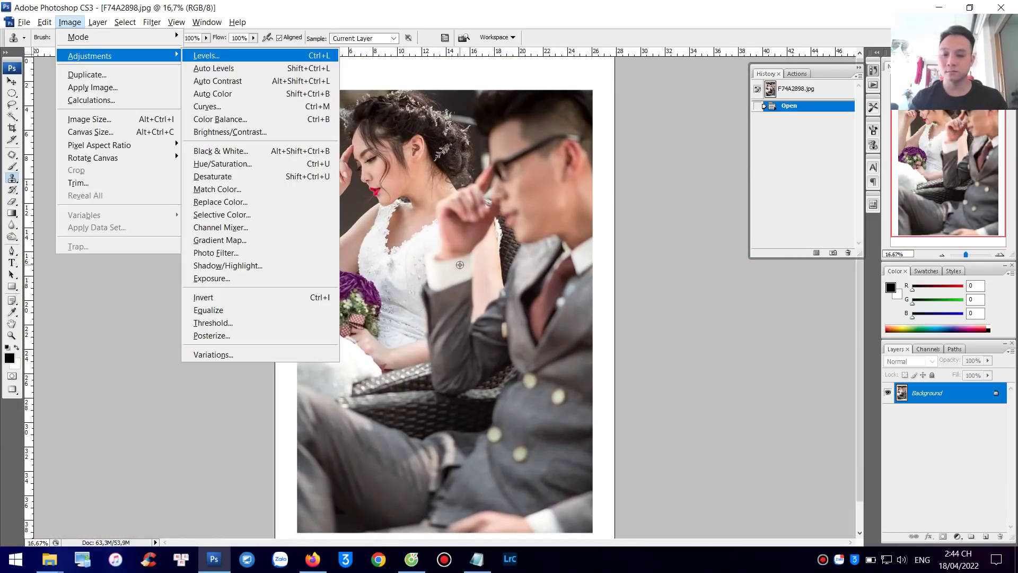
key(c)
drag(770, 246, 770, 215)
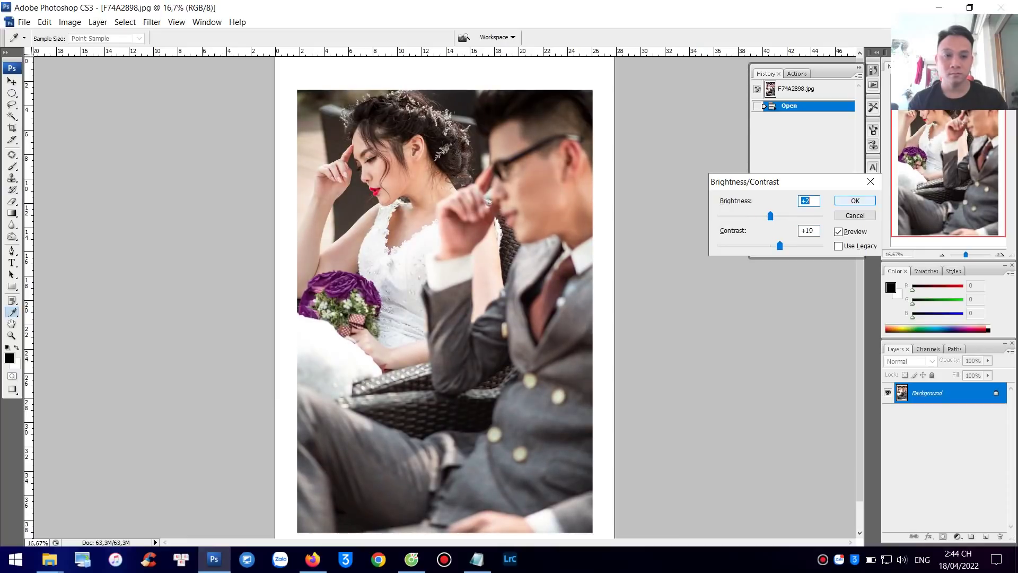
key(Return)
Select the dark reddish area of the groom's raised hand with the Magic Wand at tolerance 50
key(s)
key(ctrl+plus)
key(ctrl+0)
drag(587, 119, 525, 269)
drag(519, 306, 525, 246)
key(w)
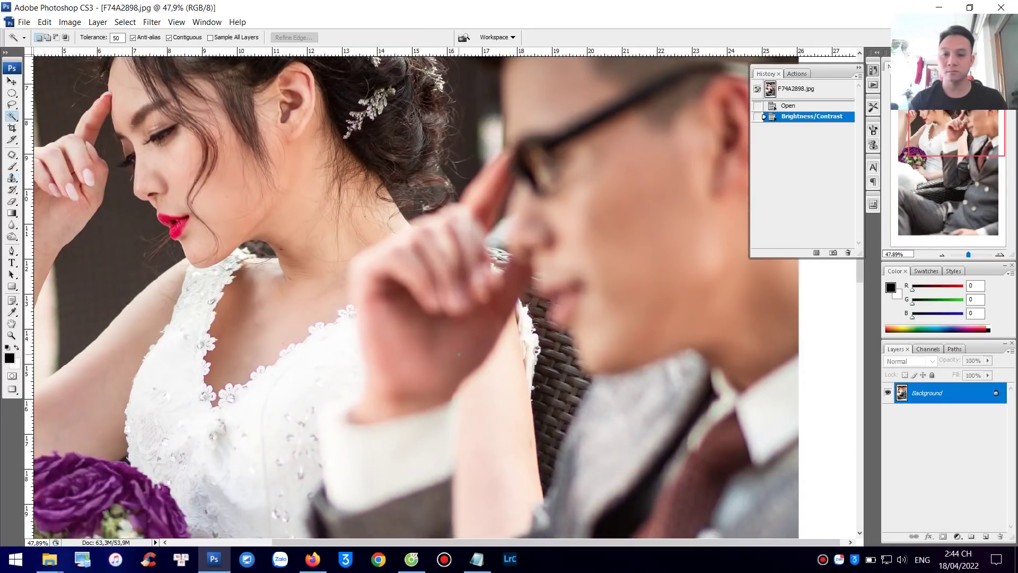
click(551, 302)
shift+click(401, 290)
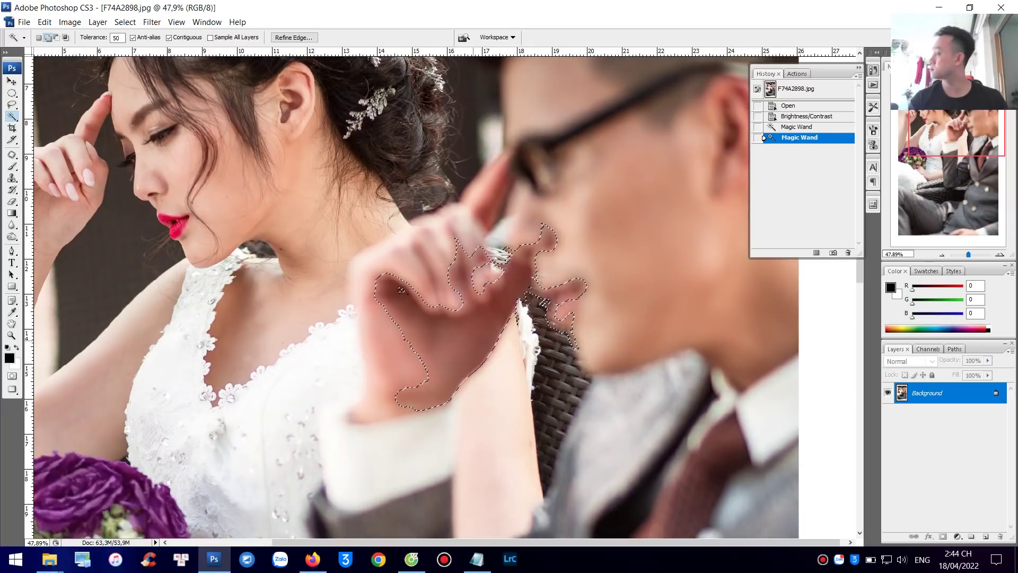
click(402, 290)
Remove the stray areas on the groom's face and the chair from the selection with the Lasso, and add his raised fingertip
key(l)
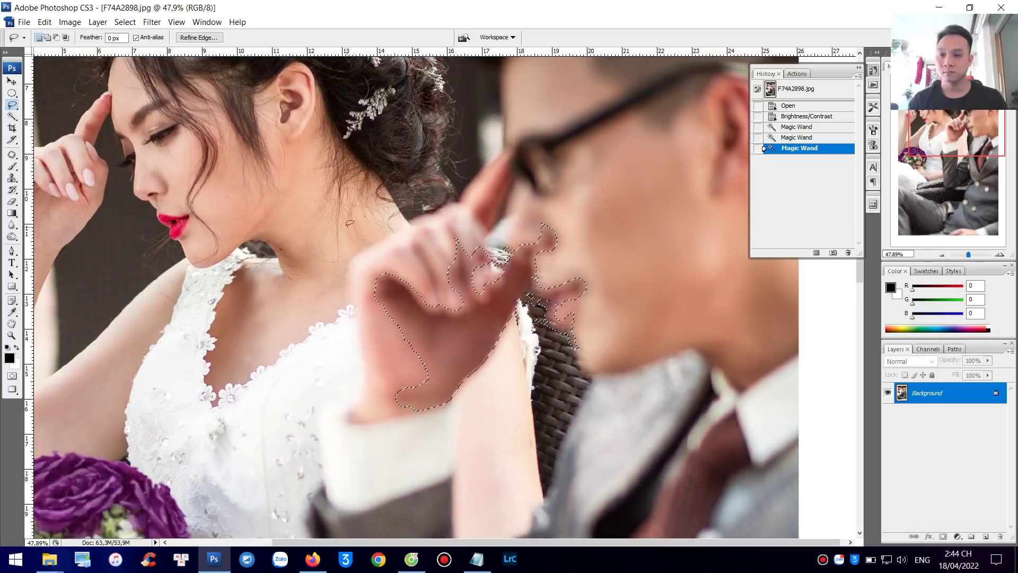
key(alt)
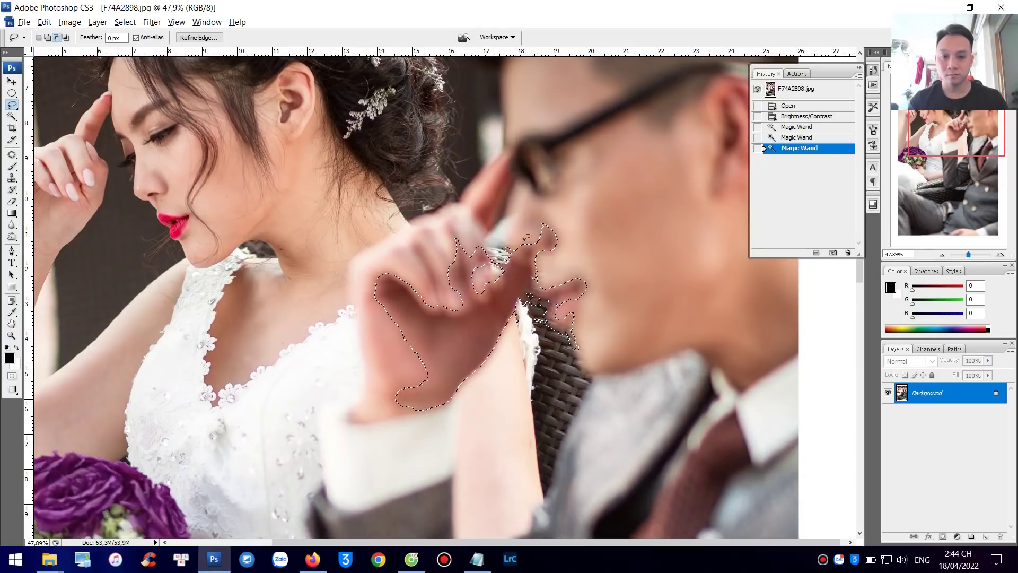
mouse_move(554, 356)
mouse_down()
mouse_move(557, 225)
mouse_move(565, 228)
mouse_up()
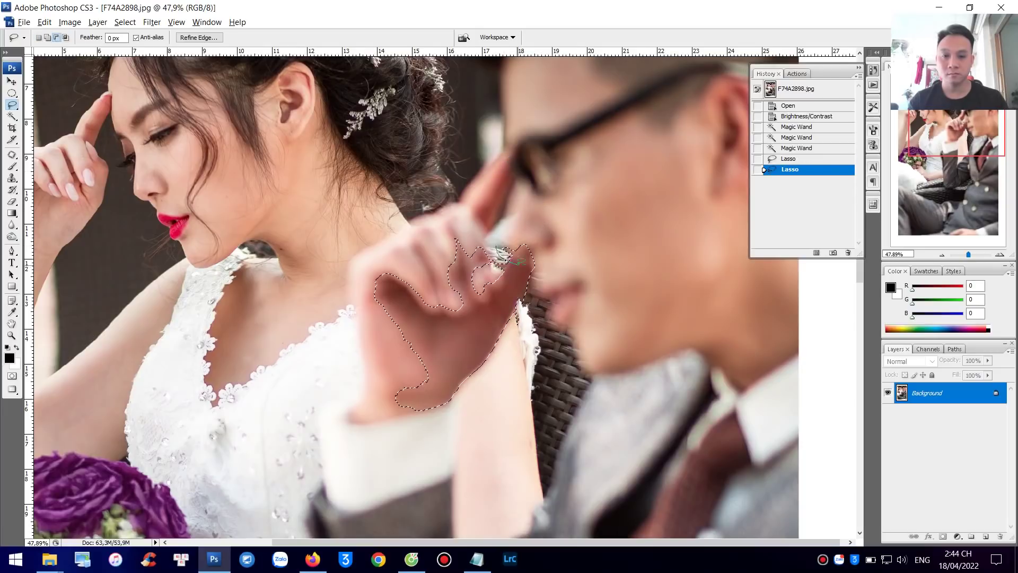
drag(501, 259, 517, 261)
key(shift)
mouse_move(504, 154)
mouse_down()
mouse_move(476, 213)
mouse_move(512, 161)
mouse_up()
Feather the hand selection by 10 pixels
right_click(557, 182)
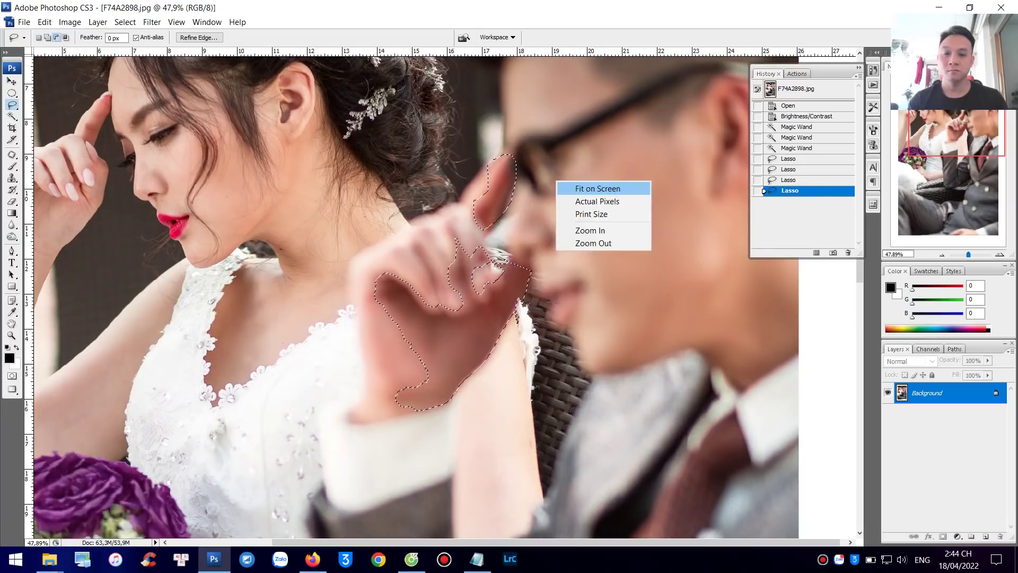
click(591, 189)
key(ctrl+plus)
key(ctrl+plus)
right_click(480, 248)
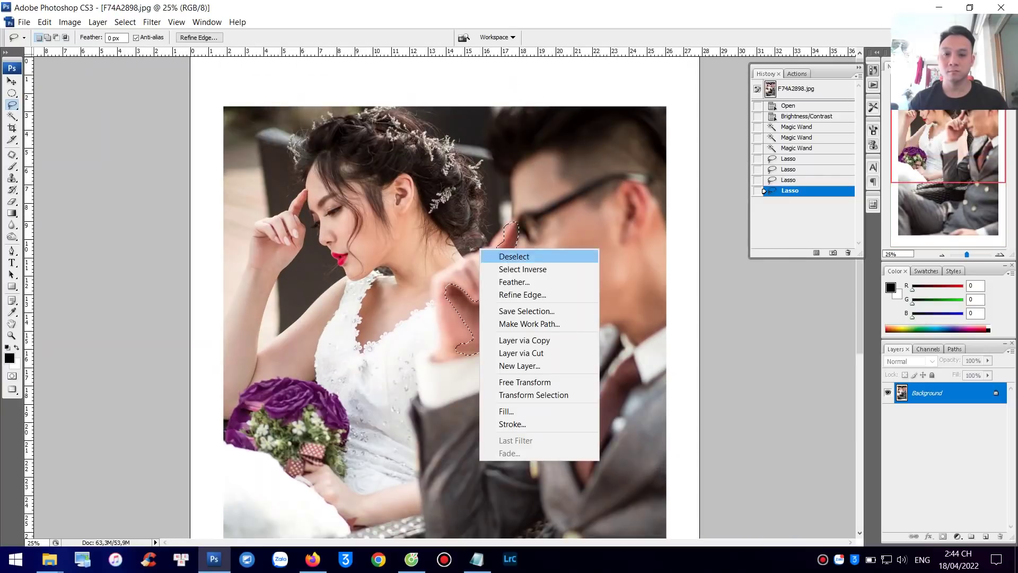
key(Return)
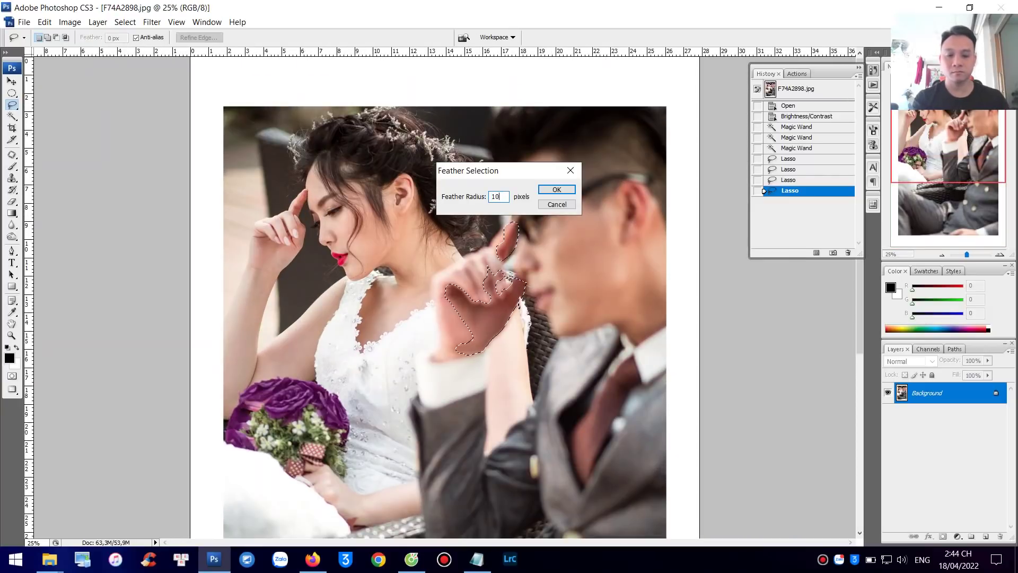
key(Return)
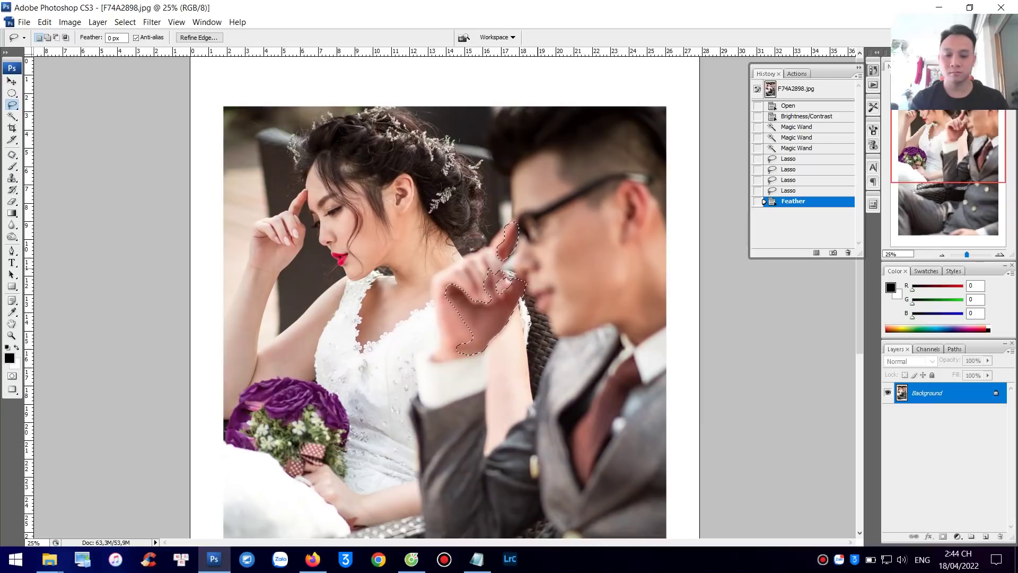
Try a Levels adjustment with midtones at 1.19 on the feathered hand selection, and undo it
key(ctrl+l)
double_click(695, 215)
text(1,19)
key(Return)
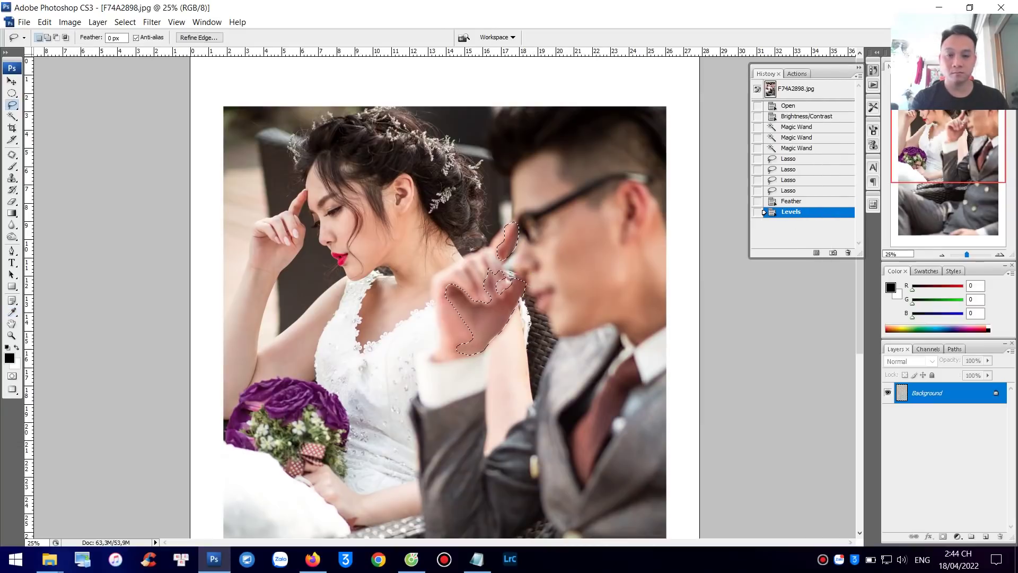
key(ctrl+d)
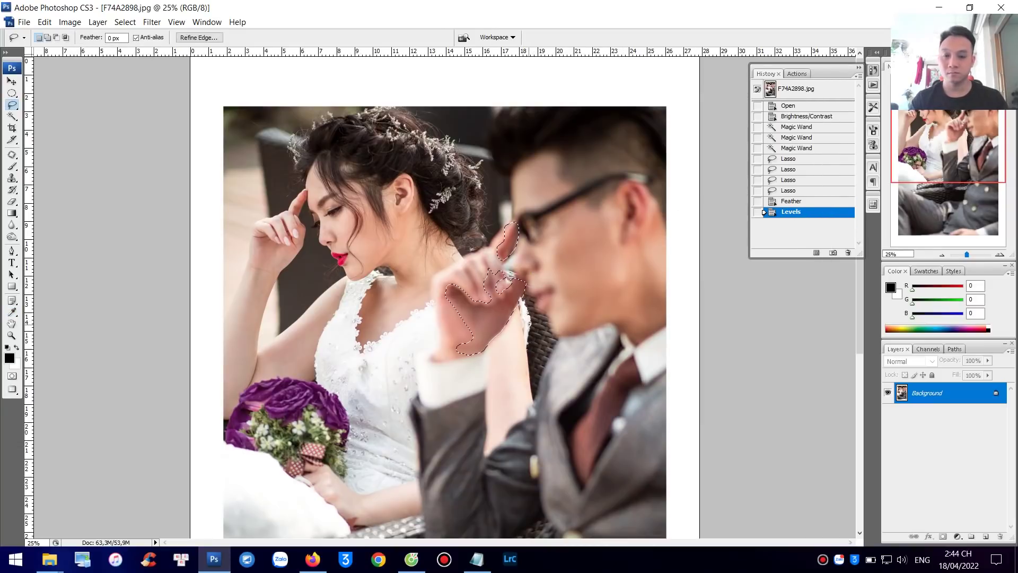
key(ctrl+alt+z)
key(ctrl+alt+z)
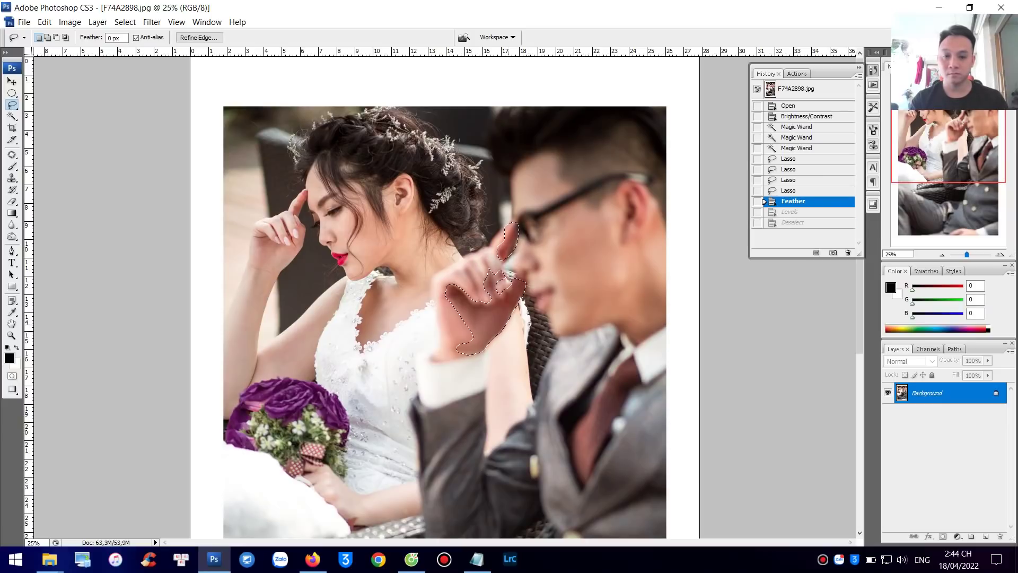
Feather the groom's hand selection by another 30 pixels
right_click(493, 316)
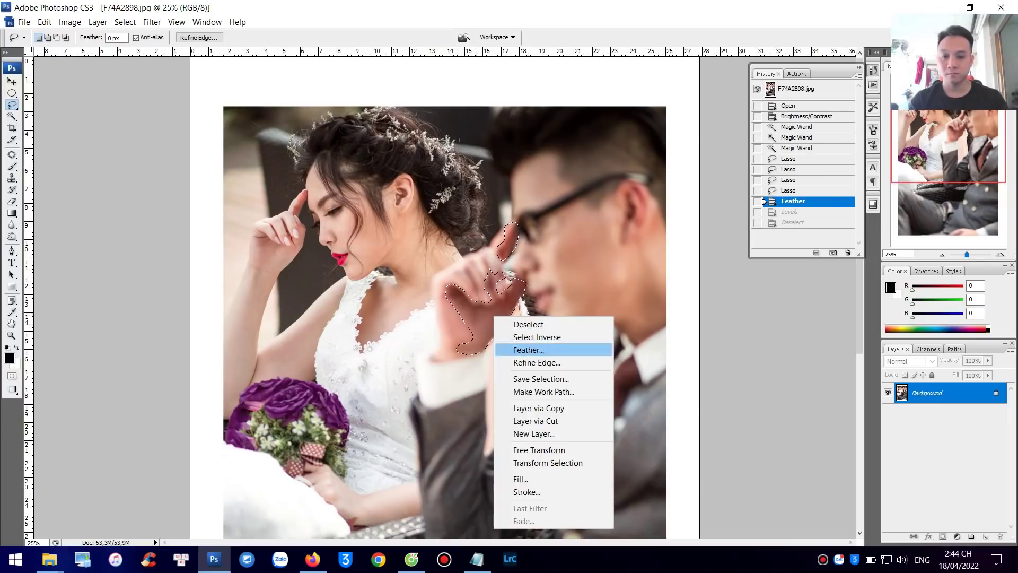
click(551, 349)
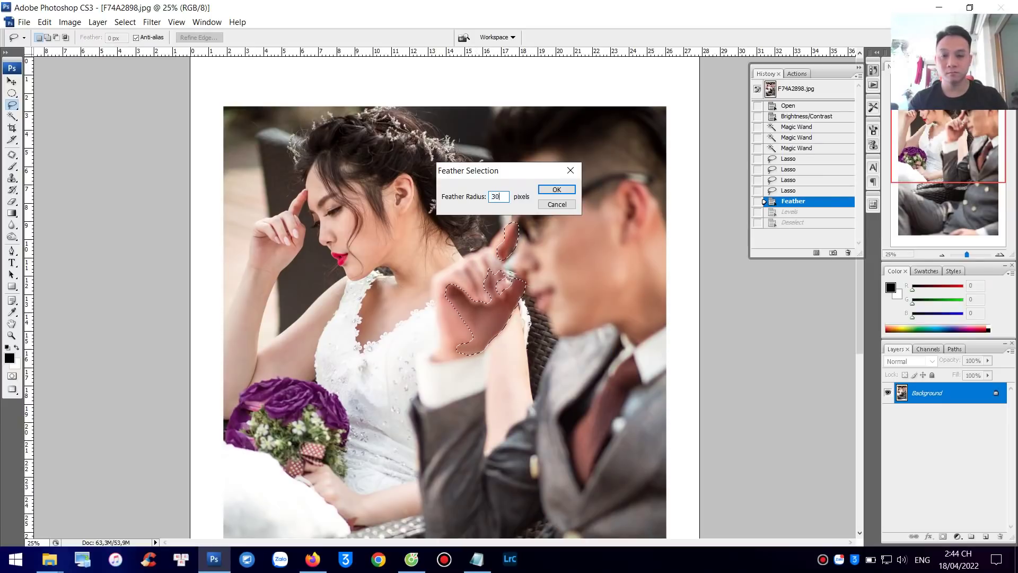
text(30)
key(Return)
Lighten the selected area of the groom's hand with the Dodge tool at Midtones and 20% exposure, and deselect it
key(o)
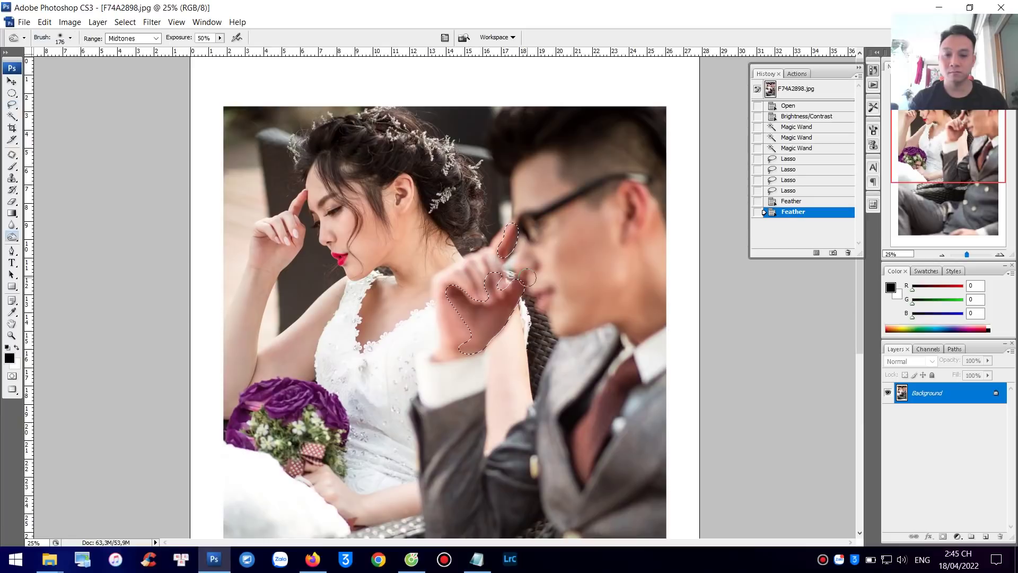
right_click(595, 246)
drag(683, 268, 694, 269)
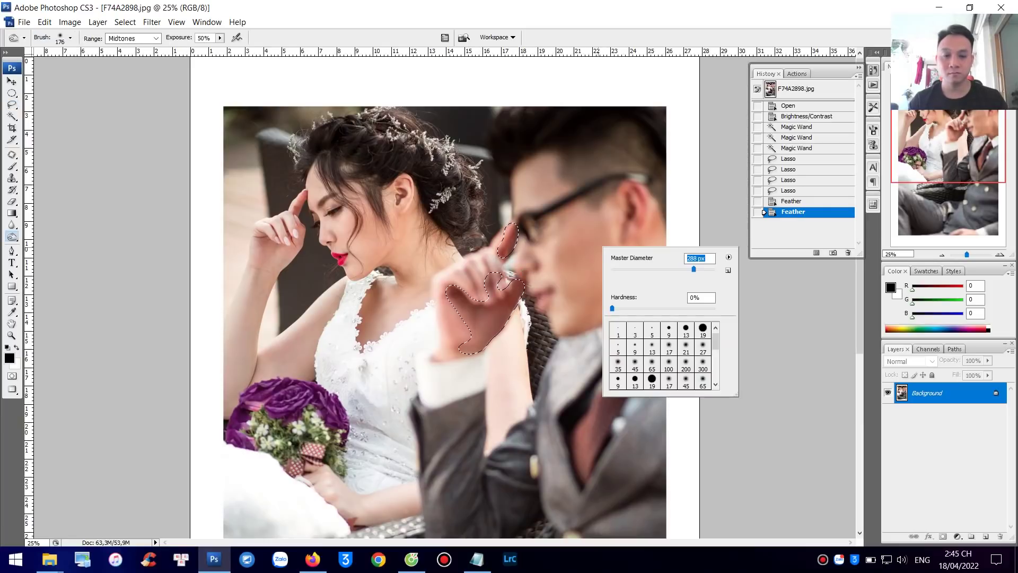
click(503, 250)
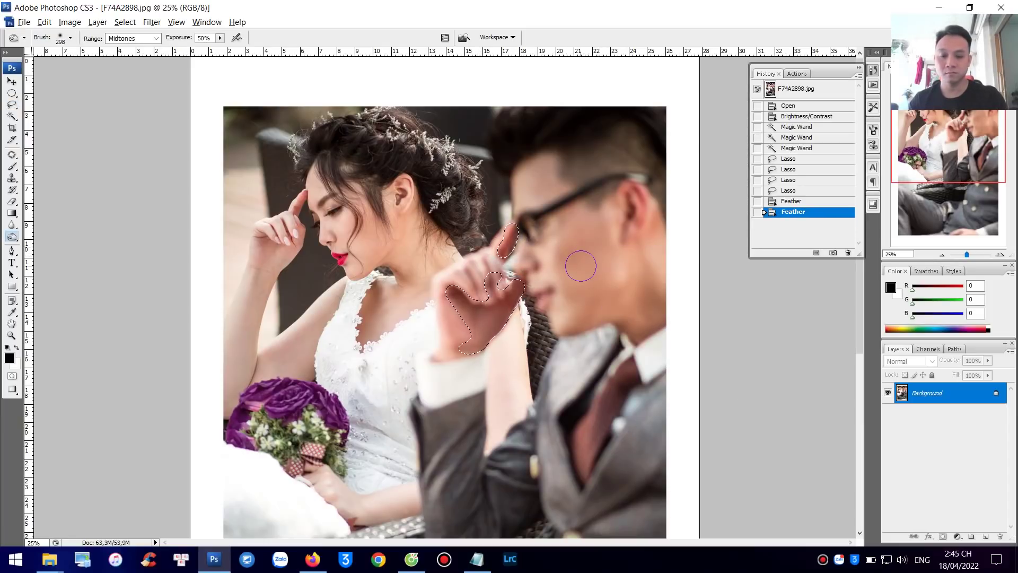
key(shift+o)
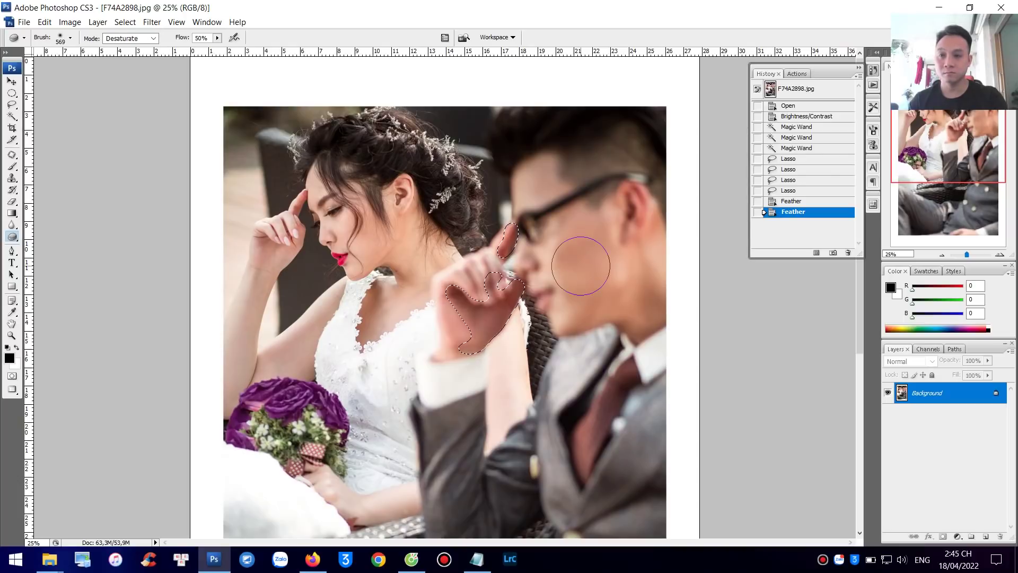
key(shift+o)
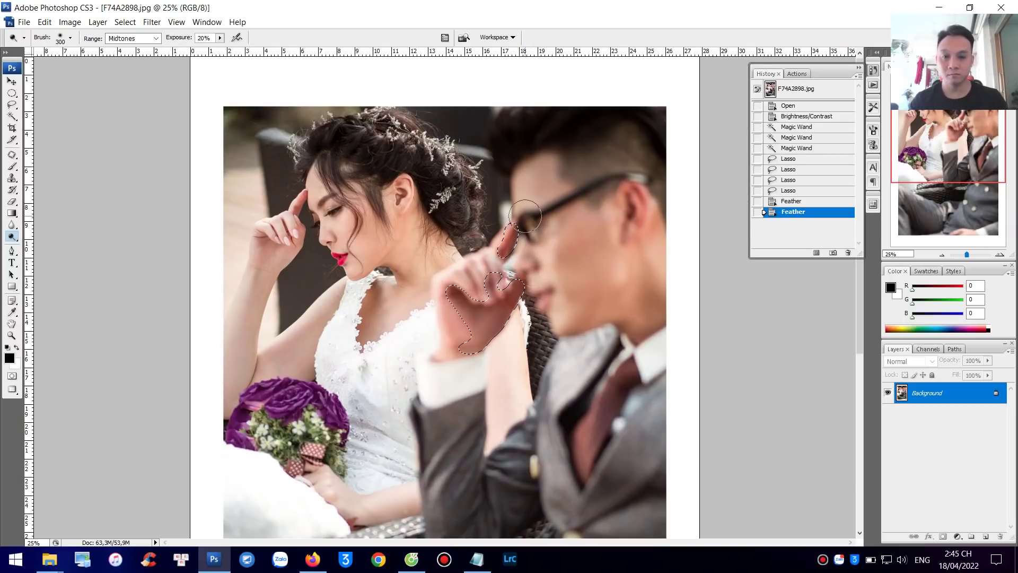
click(457, 293)
click(457, 292)
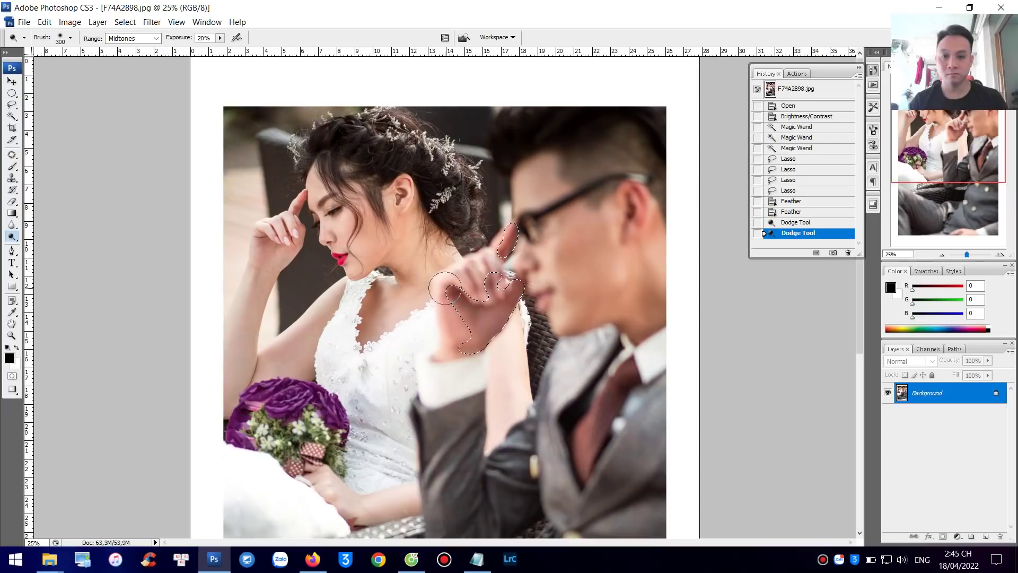
click(458, 293)
click(457, 293)
key(ctrl+d)
Lighten the bride's face, shoulder and upper chest with the Dodge tool at Midtones and 20% exposure
scroll(395, 323, down, 1)
mouse_move(372, 296)
mouse_down()
mouse_move(360, 281)
mouse_move(378, 272)
mouse_up()
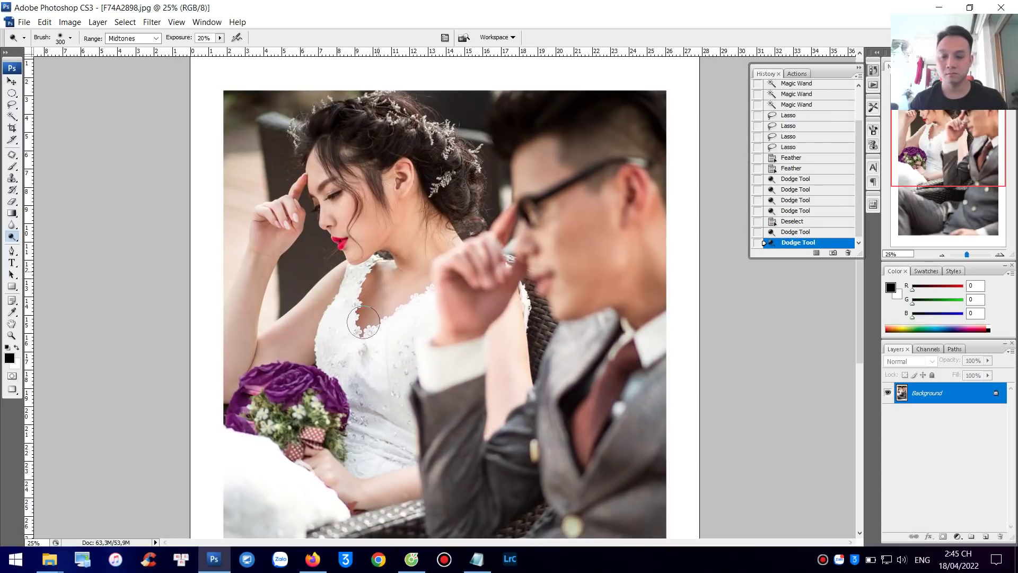
click(325, 219)
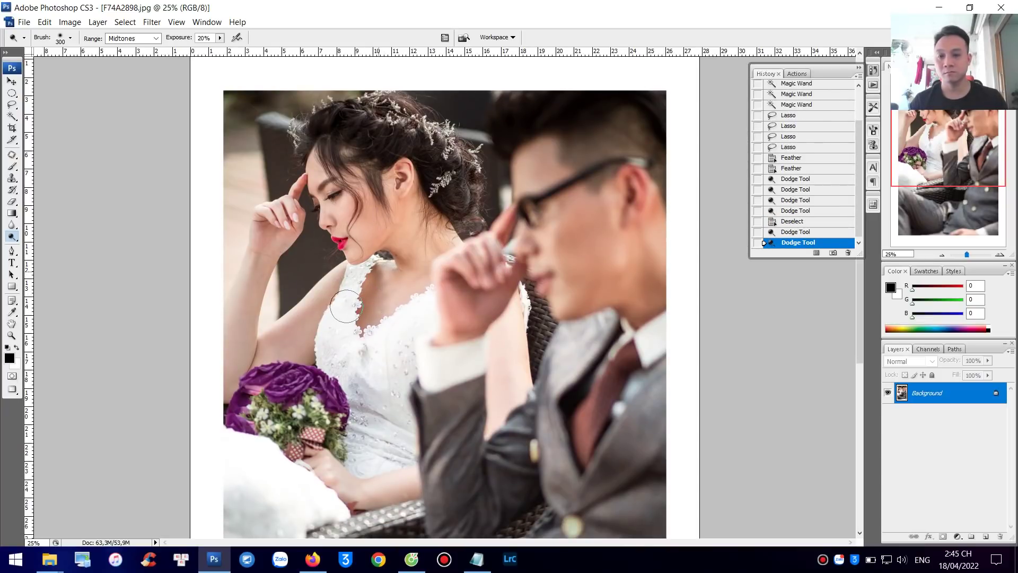
click(345, 307)
click(386, 248)
Retouch the bride's hair above her temple with the Clone Stamp, using a soft 168 px brush at 100% opacity
key(z)
drag(281, 58, 614, 422)
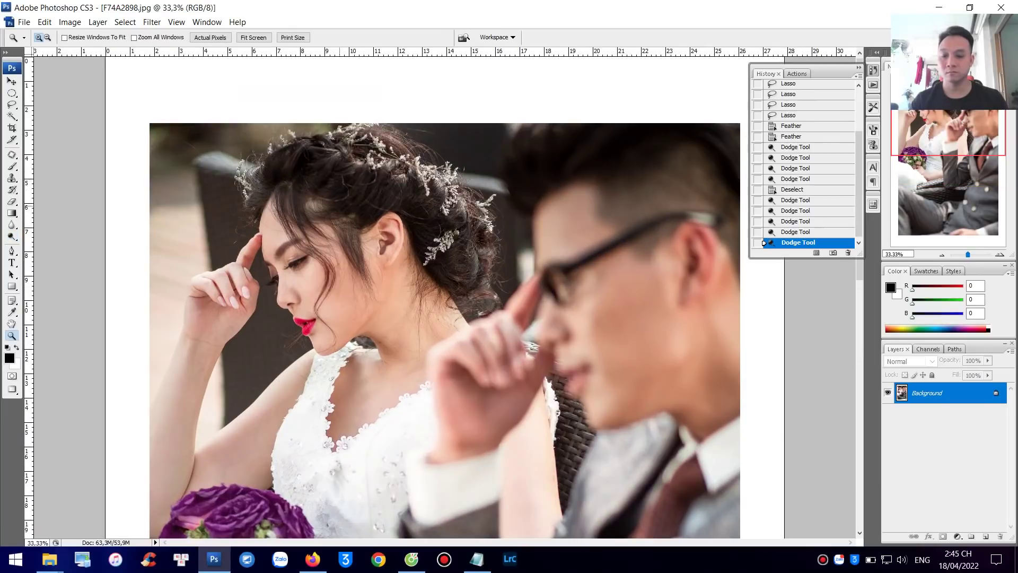
key(s)
right_click(341, 201)
drag(361, 223, 423, 223)
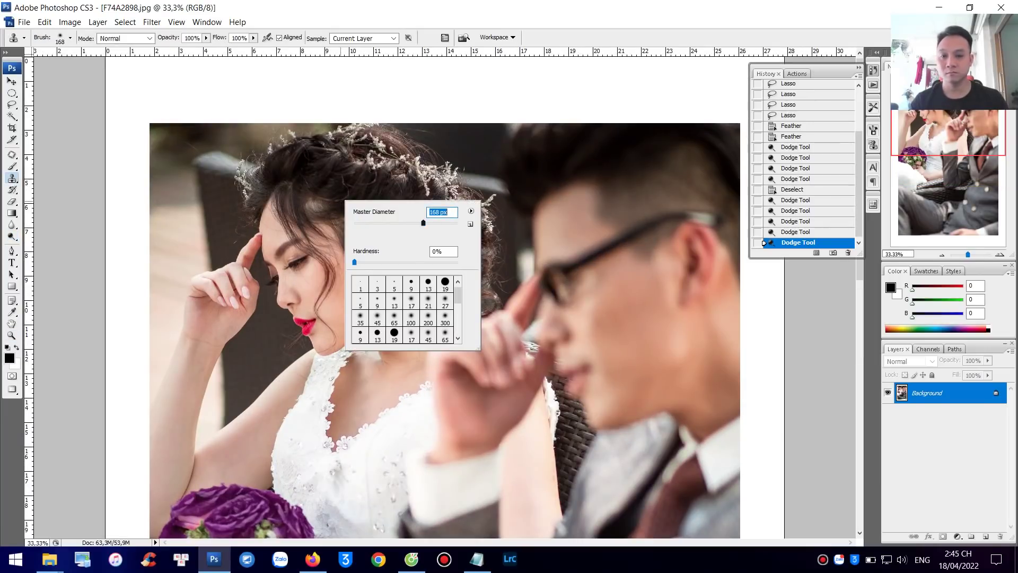
click(323, 189)
click(318, 200)
click(312, 204)
key(ctrl+z)
click(307, 204)
click(318, 206)
Smooth the groom's cheek with the Clone Stamp, using a 400 px brush at 20% opacity
right_click(492, 201)
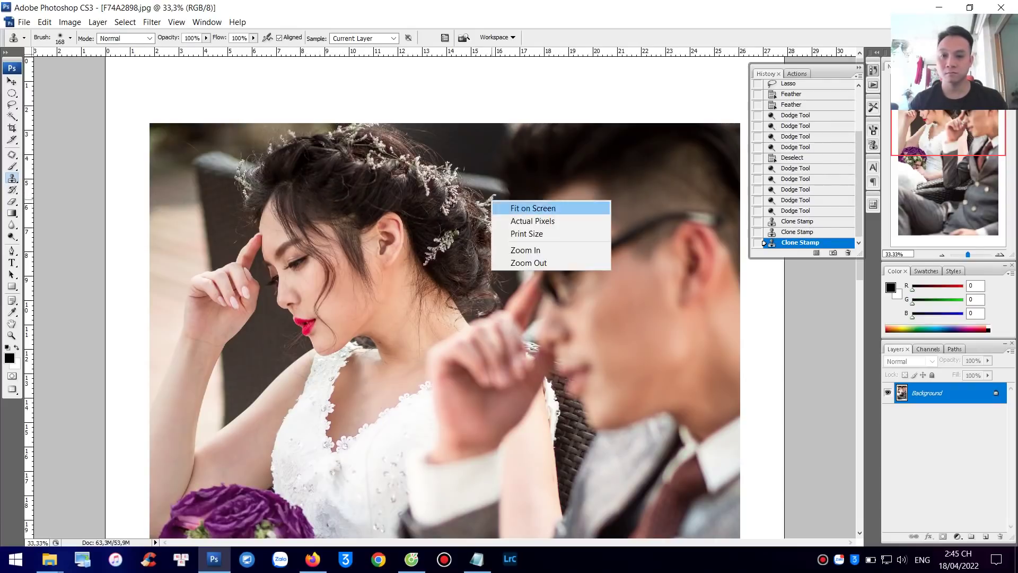
click(533, 208)
right_click(422, 225)
click(446, 232)
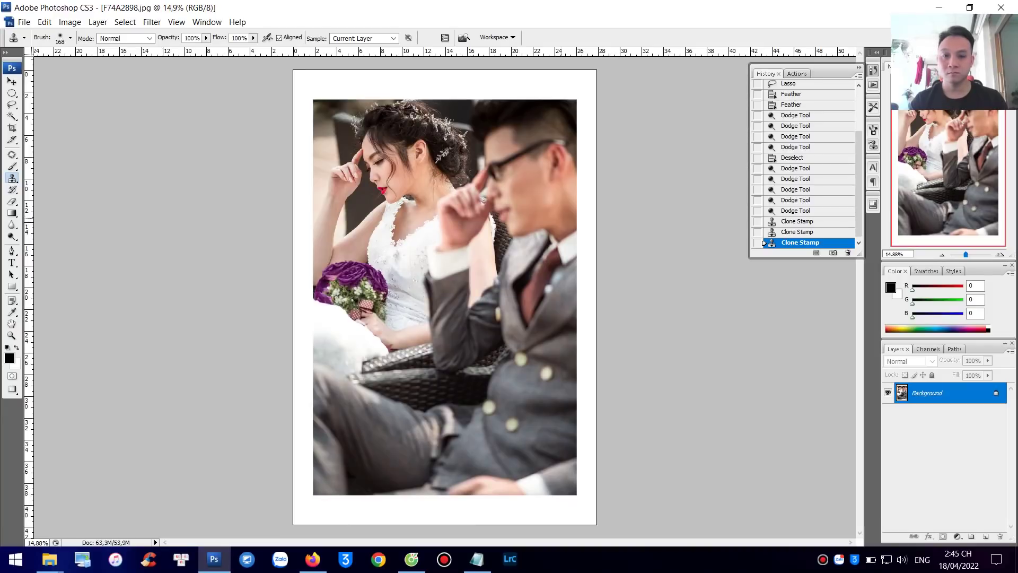
key(ctrl+plus)
key(bracketright)
key(bracketright)
key(bracketright)
key(bracketright)
key(bracketright)
key(bracketright)
key(bracketright)
key(bracketright)
key(bracketleft)
key(bracketleft)
key(bracketleft)
key(bracketleft)
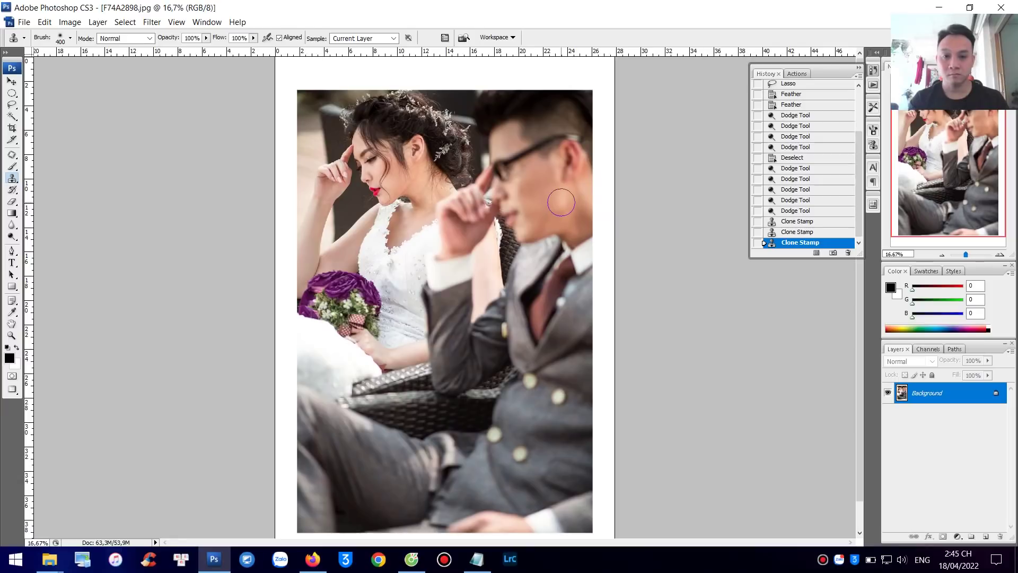
click(561, 203)
key(ctrl+z)
key(2)
click(558, 203)
click(558, 203)
alt+click(567, 209)
click(562, 206)
click(560, 203)
click(559, 203)
alt+click(552, 212)
click(557, 195)
Smooth the groom's skin below the glasses and around his mouth and jaw with the Clone Stamp
alt+click(531, 172)
click(529, 182)
click(528, 187)
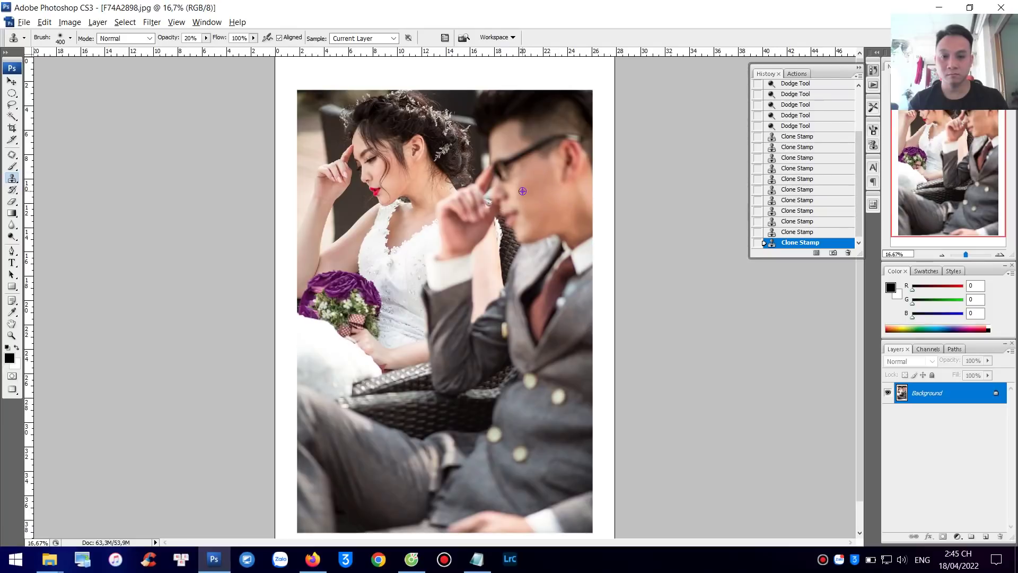
click(523, 190)
click(523, 189)
alt+click(522, 189)
click(533, 198)
click(531, 218)
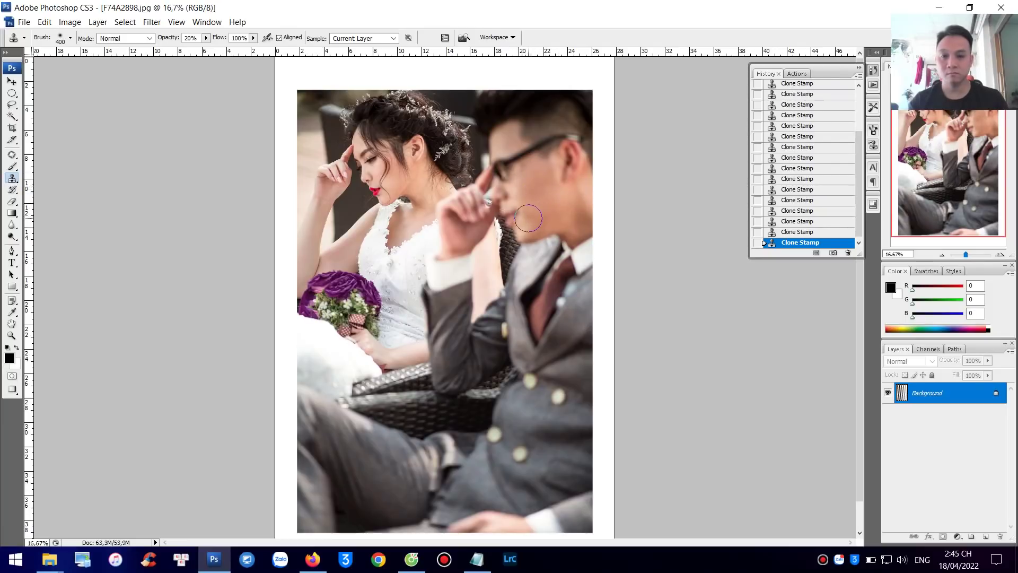
Select the dark reddish skin of the groom's hand with the Magic Wand at tolerance 50, restricting the selection to the hand with the Lasso
key(ctrl+plus)
key(ctrl+plus)
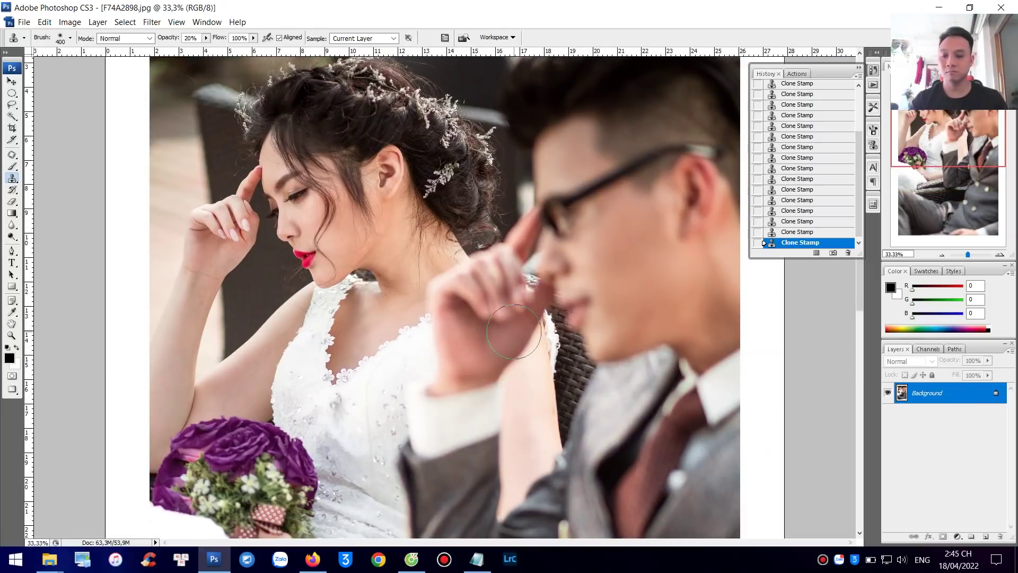
key(w)
click(495, 341)
shift+click(494, 341)
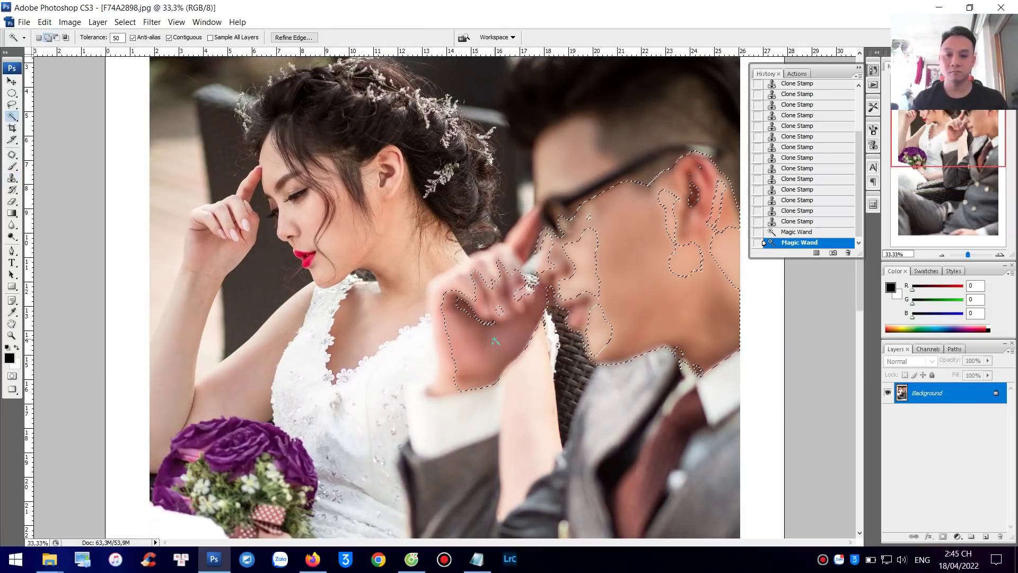
key(l)
mouse_move(494, 255)
mouse_down()
mouse_move(689, 125)
mouse_move(556, 406)
mouse_move(495, 297)
mouse_move(536, 281)
mouse_move(517, 273)
mouse_move(530, 313)
mouse_up()
Feather the new selection of the groom's hand
right_click(511, 312)
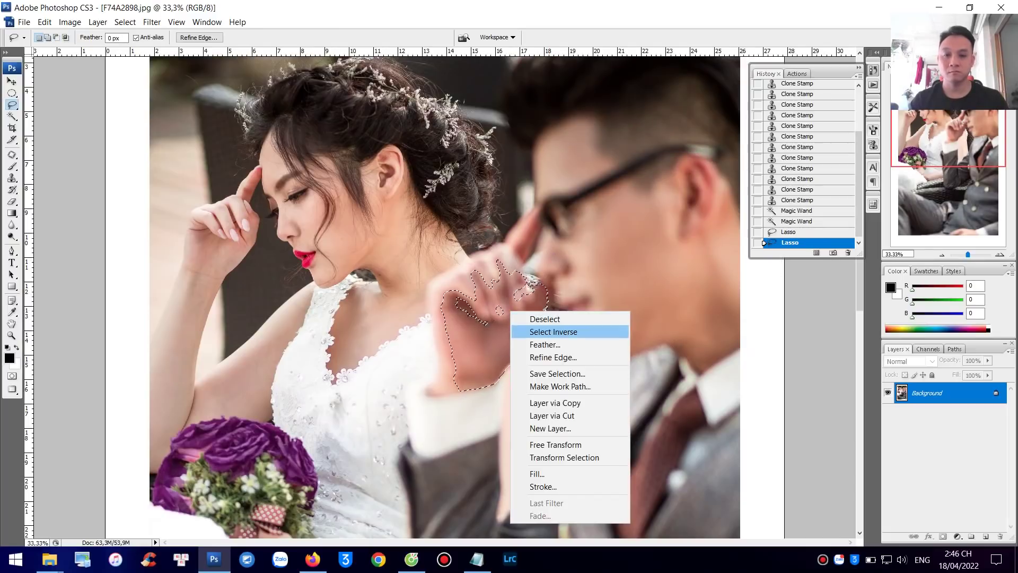
click(544, 344)
key(Return)
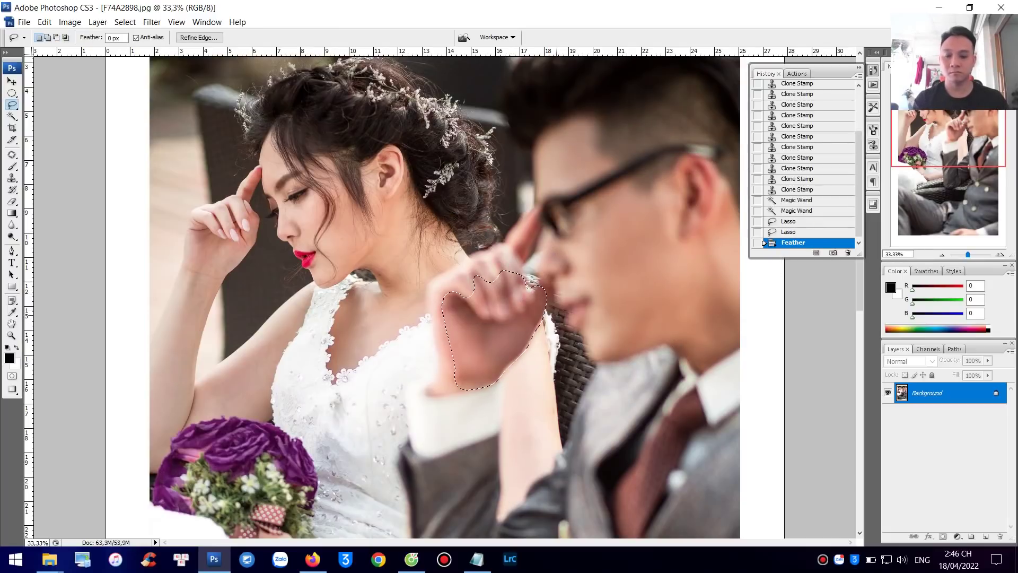
Correct the reddish tone of the groom's hand with Color Balance, and deselect it
key(ctrl+b)
click(759, 173)
key(ctrl+d)
key(ctrl+0)
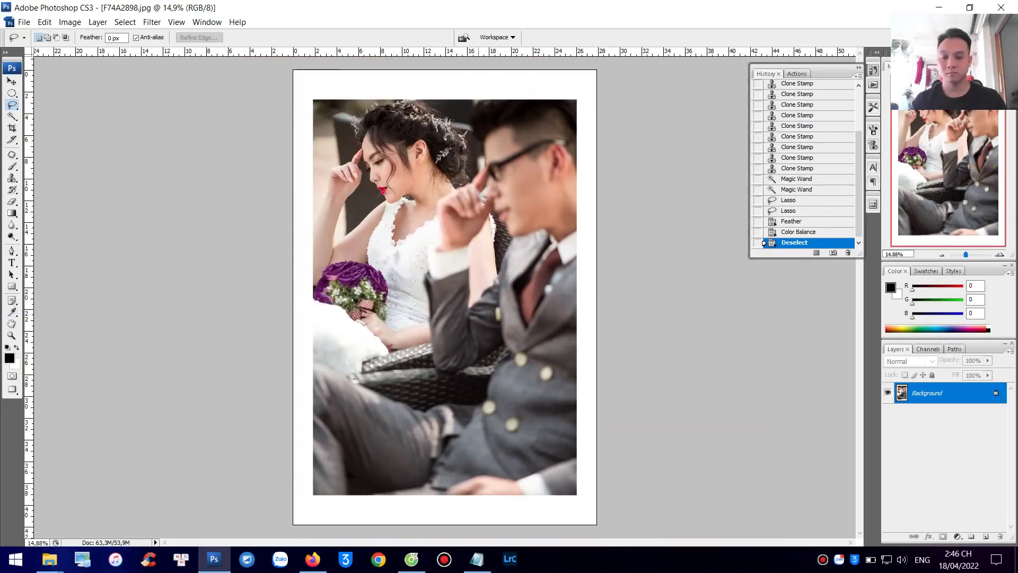
Smooth the crease at the bride's wrist with the Clone Stamp, using a 200 px brush at 20% opacity
key(ctrl+plus)
key(ctrl+0)
ctrl+click(488, 201)
drag(499, 170, 251, 269)
key(x)
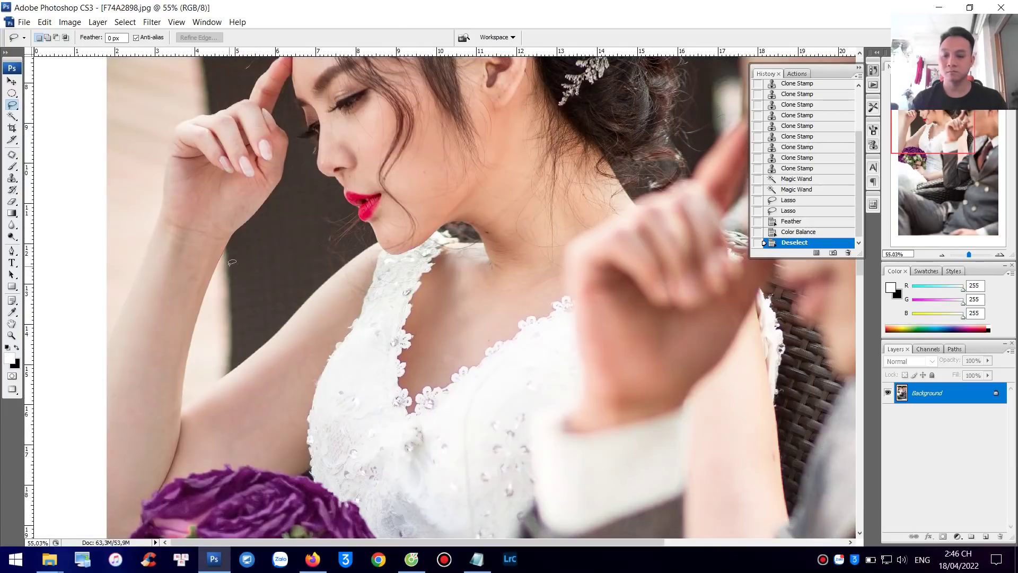
key(s)
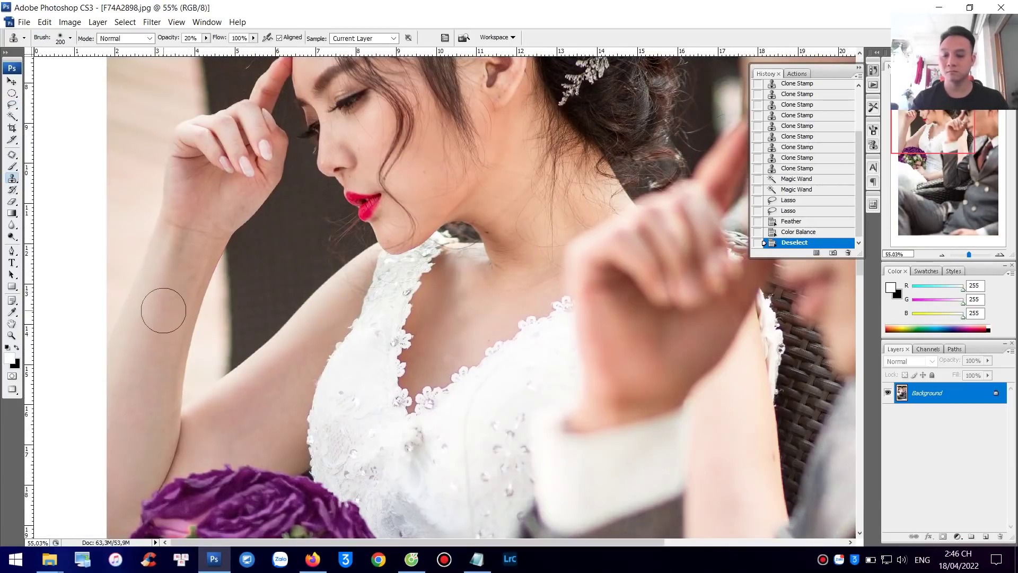
drag(170, 266, 181, 271)
drag(193, 234, 186, 219)
click(166, 281)
click(183, 232)
click(183, 182)
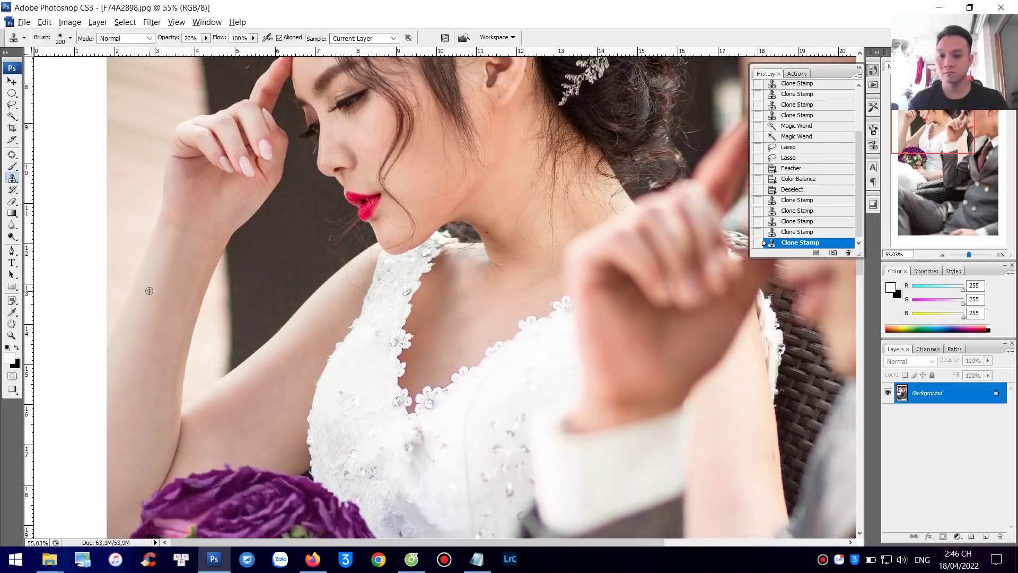
Even out the skin along the bride's raised forearm with the Clone Stamp, resampling from nearby clean skin
alt+click(147, 298)
click(167, 289)
alt+click(167, 256)
click(177, 245)
click(179, 246)
click(181, 247)
alt+click(169, 283)
click(161, 318)
alt+click(159, 340)
click(152, 355)
click(171, 309)
alt+click(184, 293)
click(196, 283)
click(201, 261)
alt+click(202, 237)
click(205, 212)
Undo the last two Clone Stamp strokes on the bride's wrist, and retouch the middle of her forearm once more
key(ctrl+z)
key(ctrl+z)
key(ctrl+z)
key(ctrl+z)
key(ctrl+z)
key(ctrl+z)
key(ctrl+z)
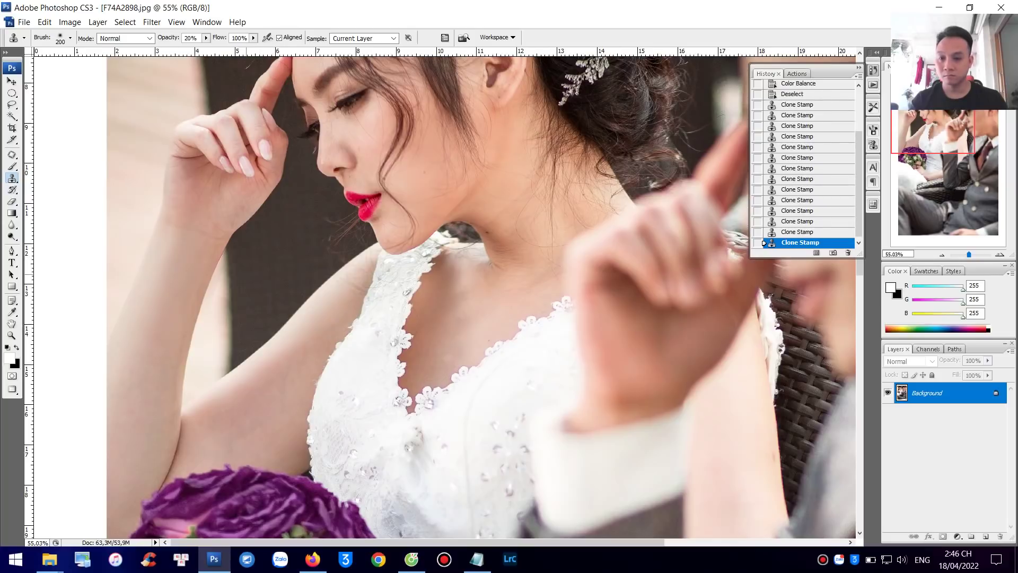
key(ctrl+alt+z)
key(ctrl+alt+z)
click(171, 268)
Smooth the skin at the base of the bride's neck with the Clone Stamp, using a 150 px brush
drag(512, 254, 483, 256)
key(bracketleft)
key(bracketleft)
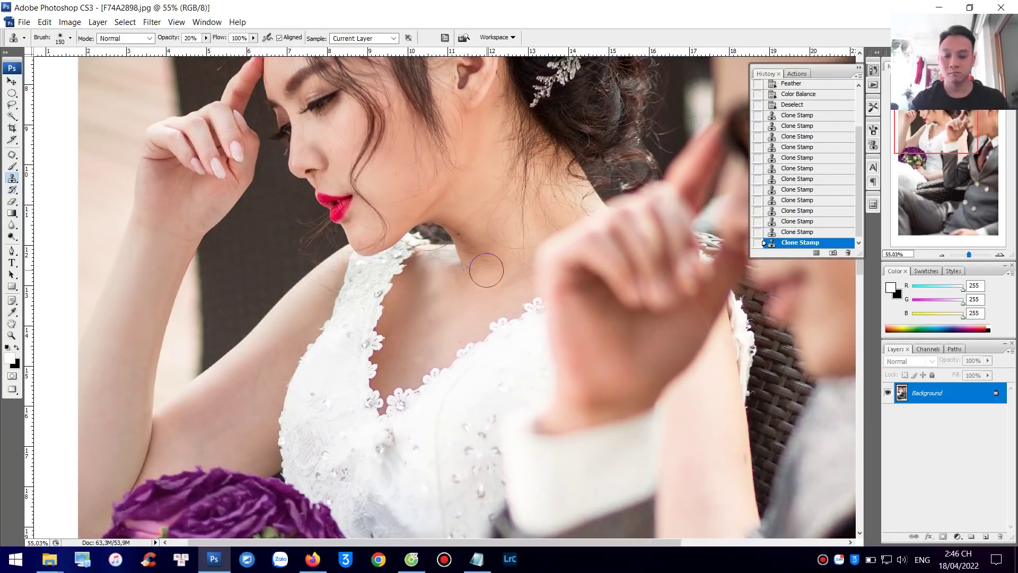
alt+click(496, 272)
click(473, 248)
alt+click(492, 259)
click(496, 260)
click(485, 252)
alt+click(470, 223)
click(471, 245)
Smooth the bride's collarbone and upper chest with the Clone Stamp at 28% opacity
key(2)
key(8)
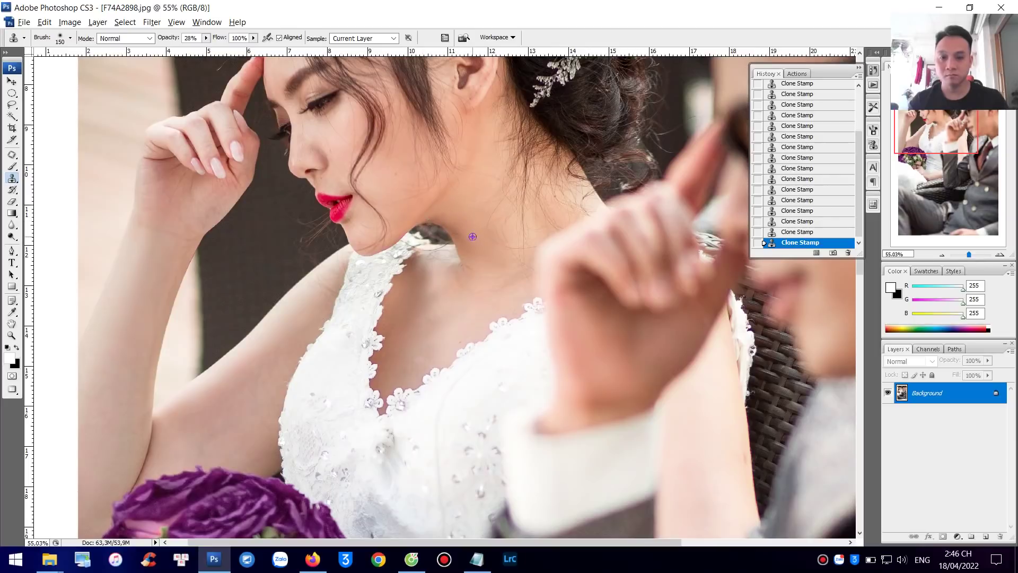
alt+click(498, 281)
drag(495, 255, 452, 286)
alt+click(484, 256)
alt+click(443, 308)
mouse_move(427, 321)
mouse_down()
mouse_move(422, 333)
mouse_move(427, 286)
mouse_move(410, 313)
mouse_up()
alt+click(420, 342)
alt+click(429, 275)
alt+click(439, 338)
mouse_move(411, 348)
mouse_down()
mouse_move(404, 366)
mouse_move(465, 345)
mouse_up()
Even out the skin on the groom's wrist and the back of his hand with the Clone Stamp at 28% opacity
alt+click(601, 347)
click(613, 369)
alt+click(616, 360)
mouse_move(623, 361)
mouse_down()
mouse_move(608, 323)
mouse_move(602, 353)
mouse_move(596, 306)
mouse_up()
alt+click(621, 370)
drag(621, 369, 653, 382)
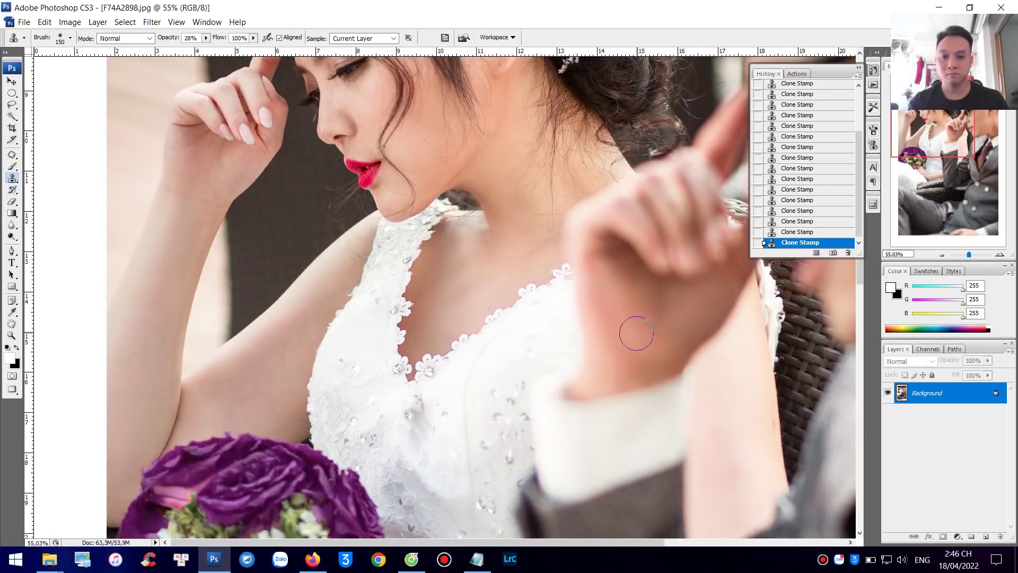
alt+click(604, 262)
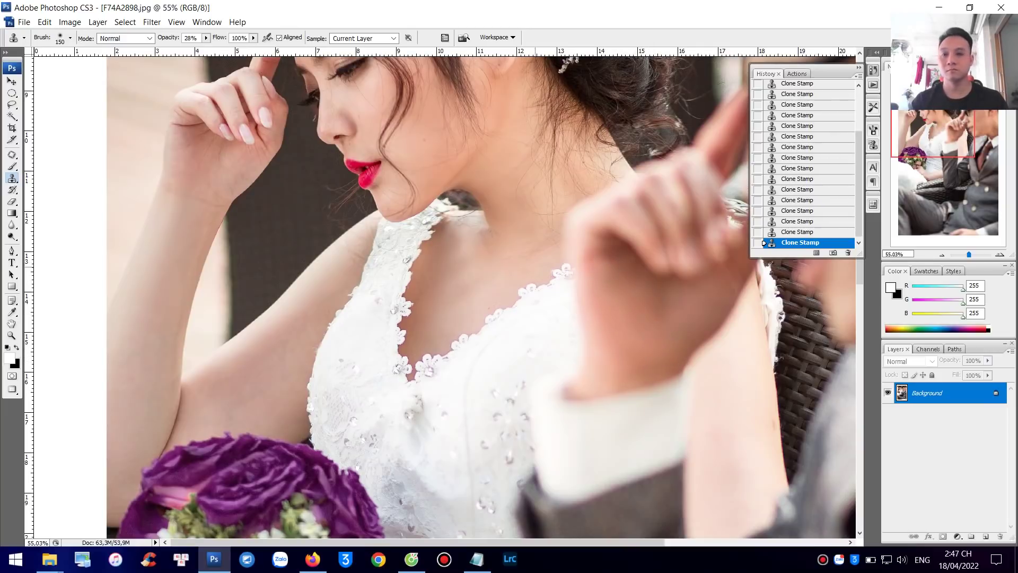
Retouch the skin around the bride's nose with the Clone Stamp at 28% opacity, reducing the brush to 45 px
ctrl+right_click(535, 267)
click(556, 273)
drag(323, 146, 509, 320)
drag(172, 105, 407, 243)
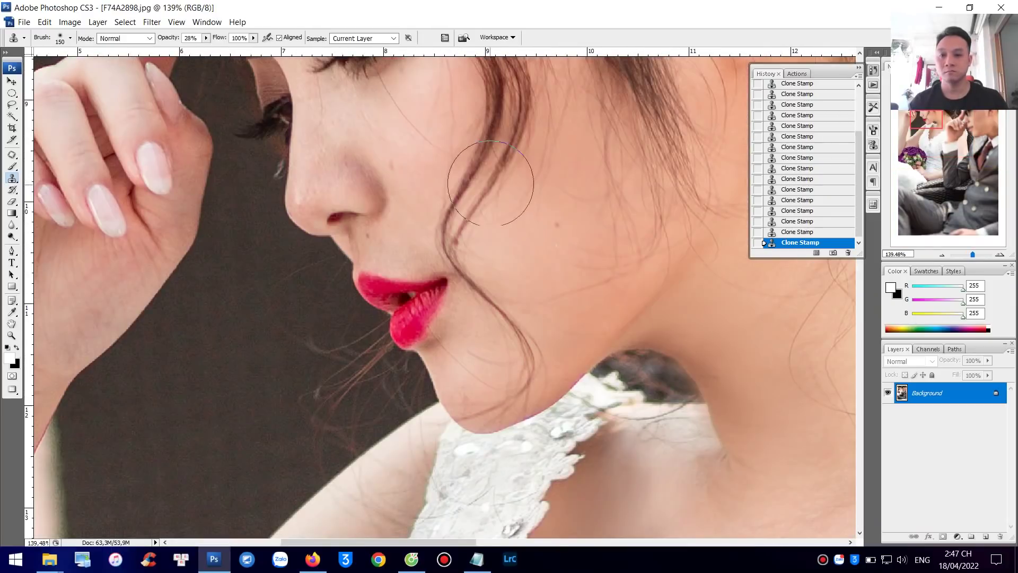
drag(351, 165, 391, 238)
key(bracketleft)
key(bracketleft)
key(bracketleft)
key(bracketleft)
key(bracketleft)
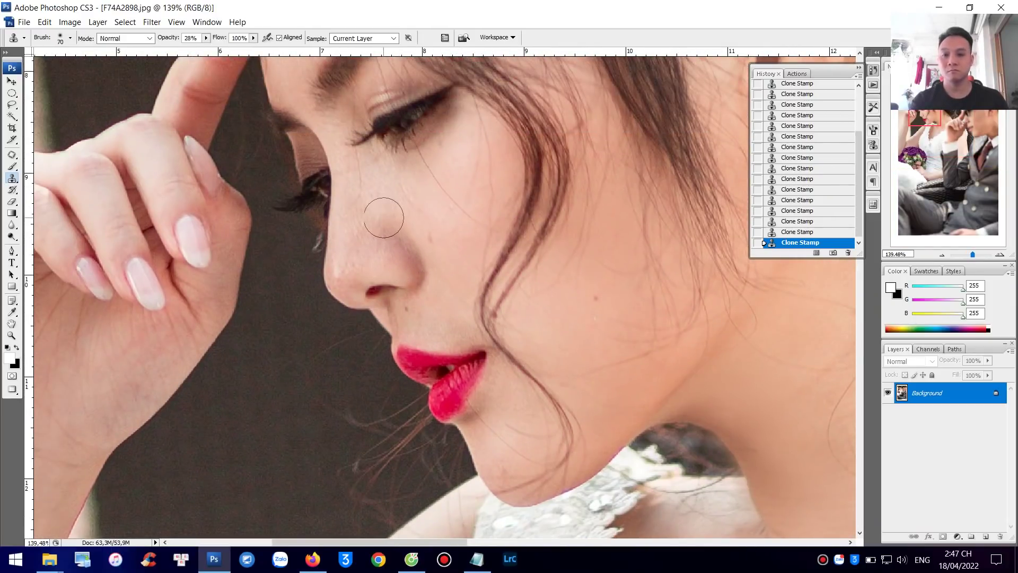
right_click(387, 214)
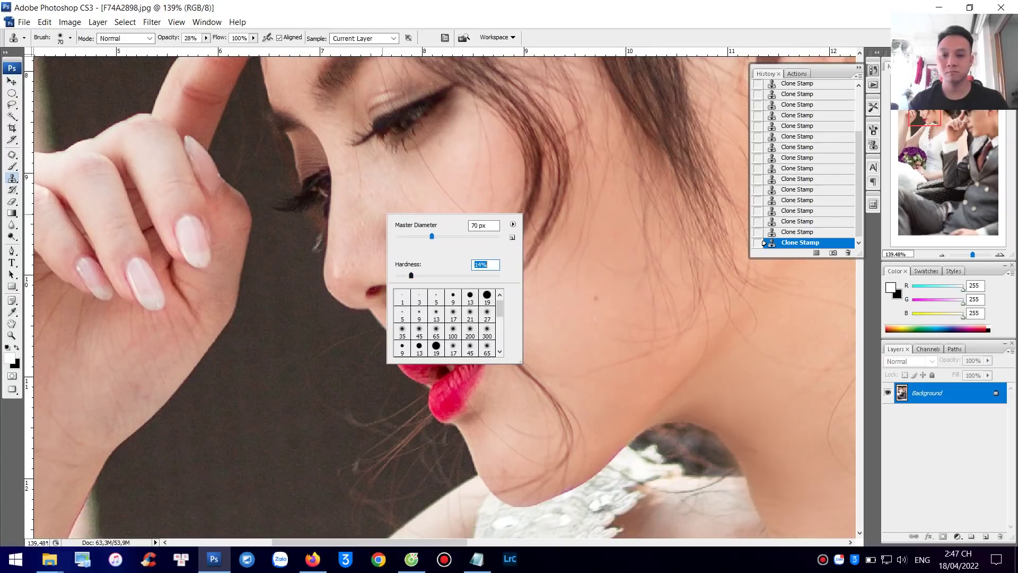
key(Return)
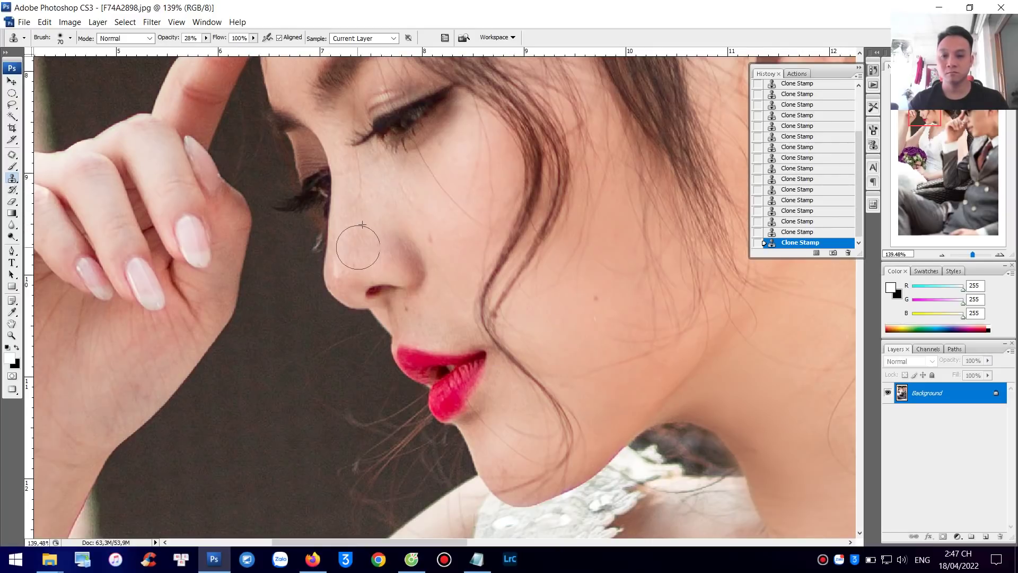
key(bracketleft)
key(bracketleft)
key(bracketleft)
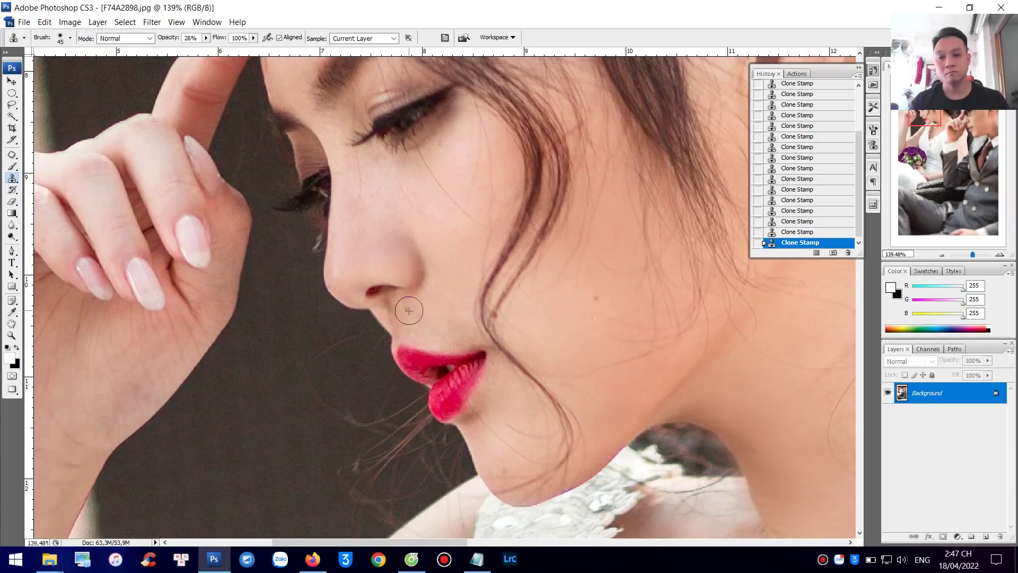
Remove the mole on the bride's cheek and the blemish beside her nose with the Patch tool, clearing the selection after each
key(j)
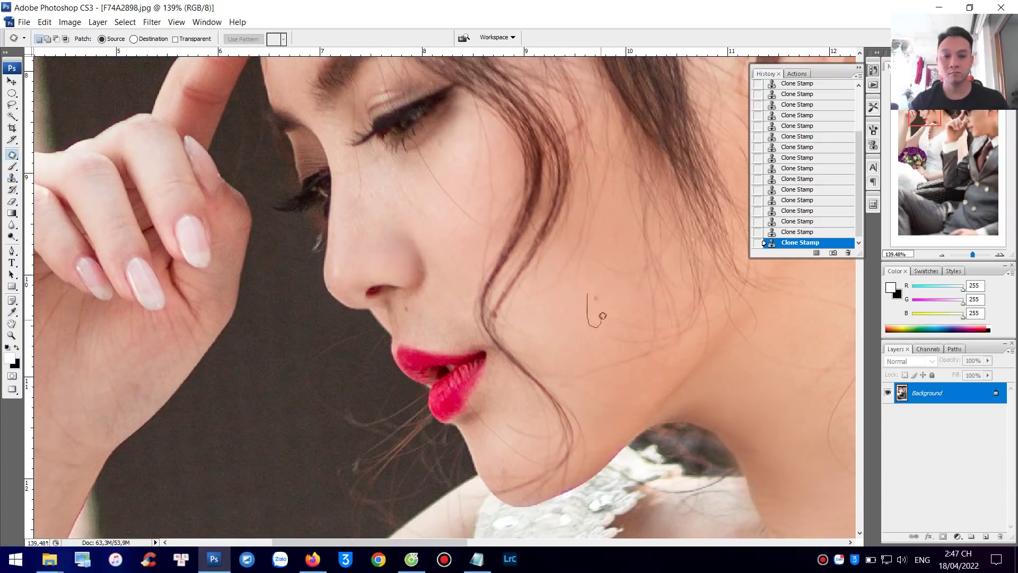
drag(605, 282, 591, 287)
drag(596, 304, 554, 321)
key(ctrl+d)
drag(427, 311, 443, 290)
key(ctrl+d)
Smooth the side and bridge of the bride's nose with the Clone Stamp, using a 45 px brush at 28% opacity
key(s)
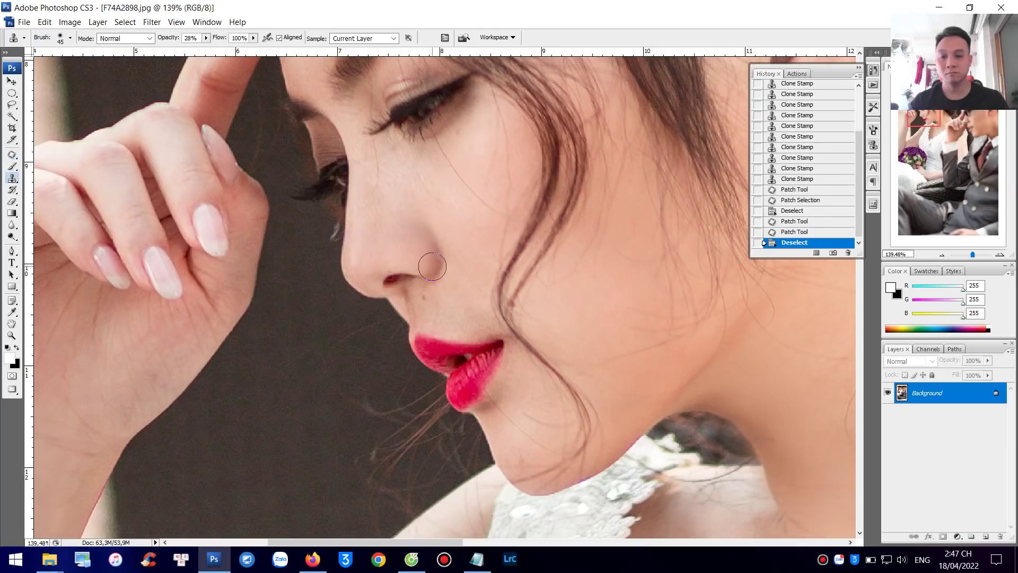
click(427, 254)
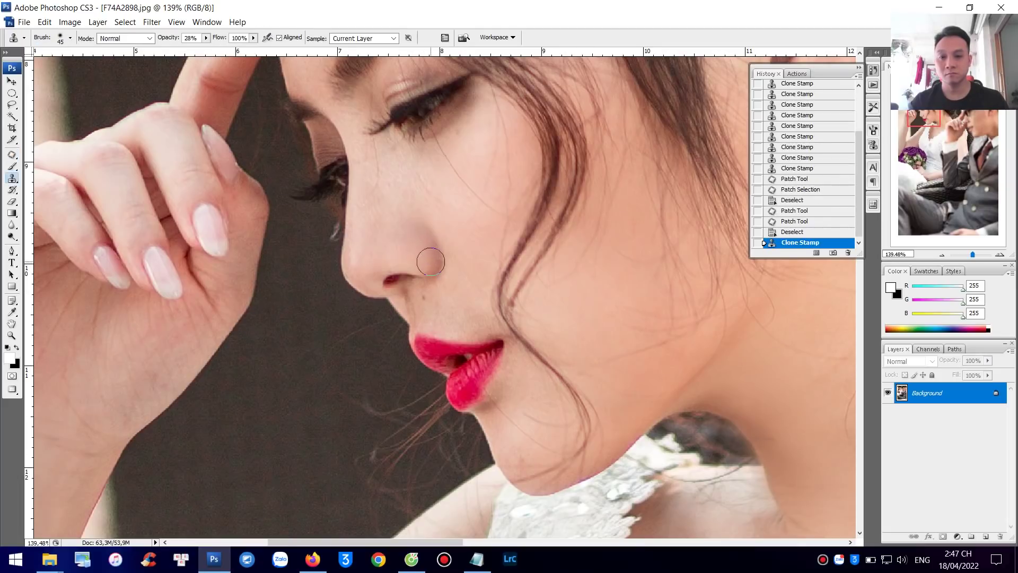
click(429, 263)
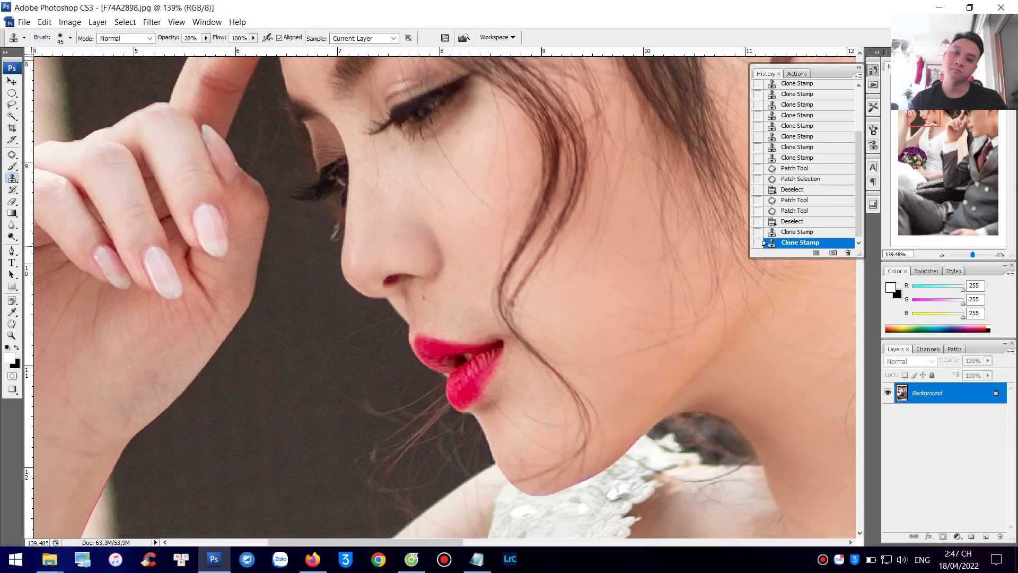
click(425, 245)
click(423, 227)
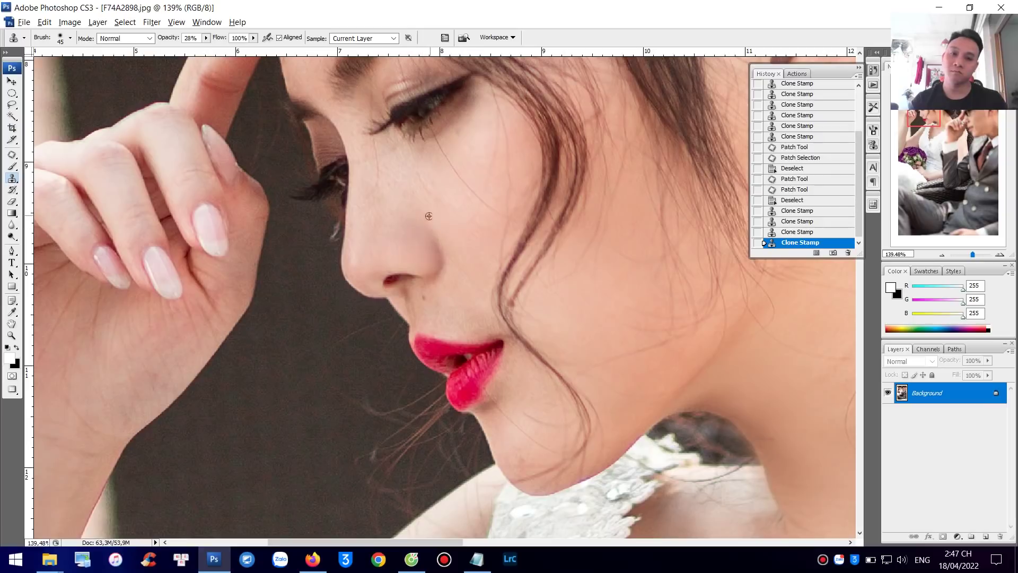
click(403, 201)
click(391, 159)
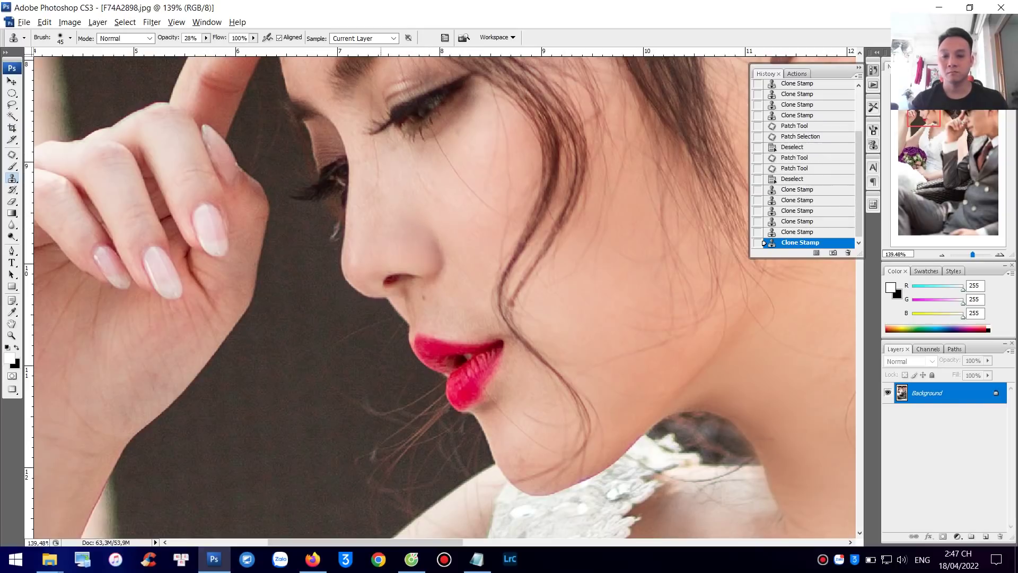
click(372, 180)
click(366, 158)
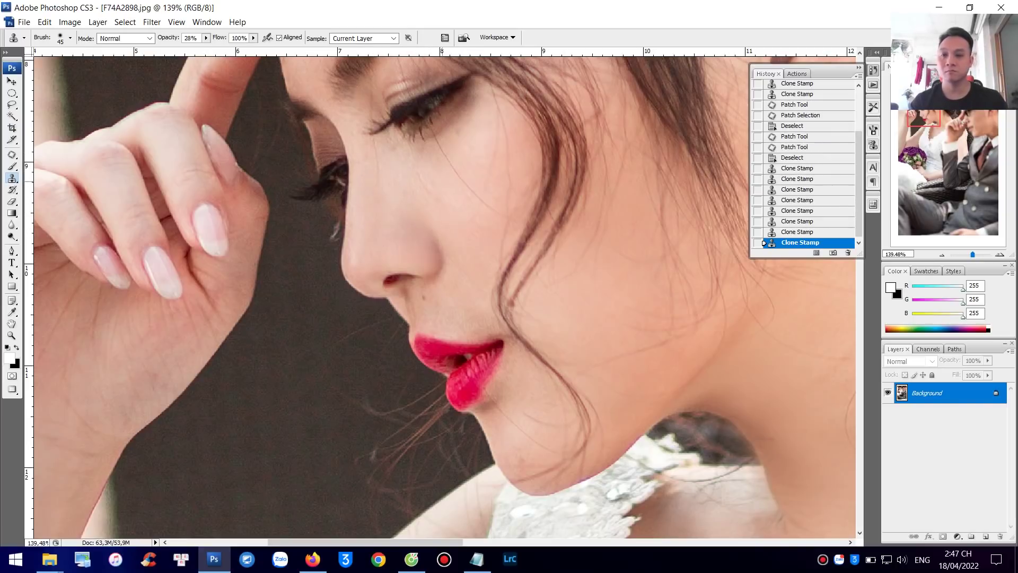
Even out the skin on the bride's upper chest and neckline with the Clone Stamp, enlarging the brush to 150 px
key(ctrl+0)
scroll(462, 221, up, 6)
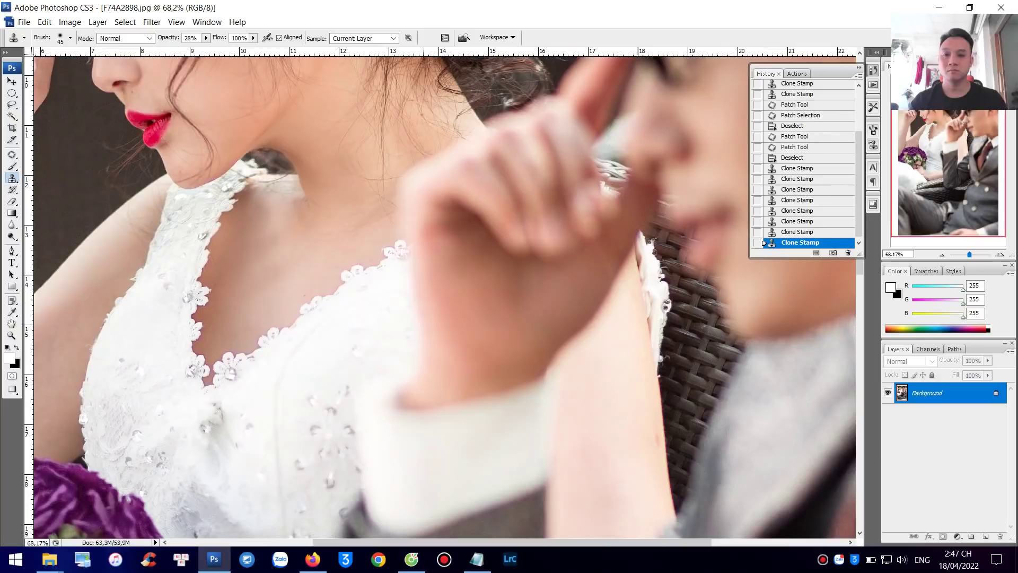
key(bracketright)
key(bracketright)
key(bracketright)
key(bracketright)
key(bracketright)
key(bracketright)
key(bracketright)
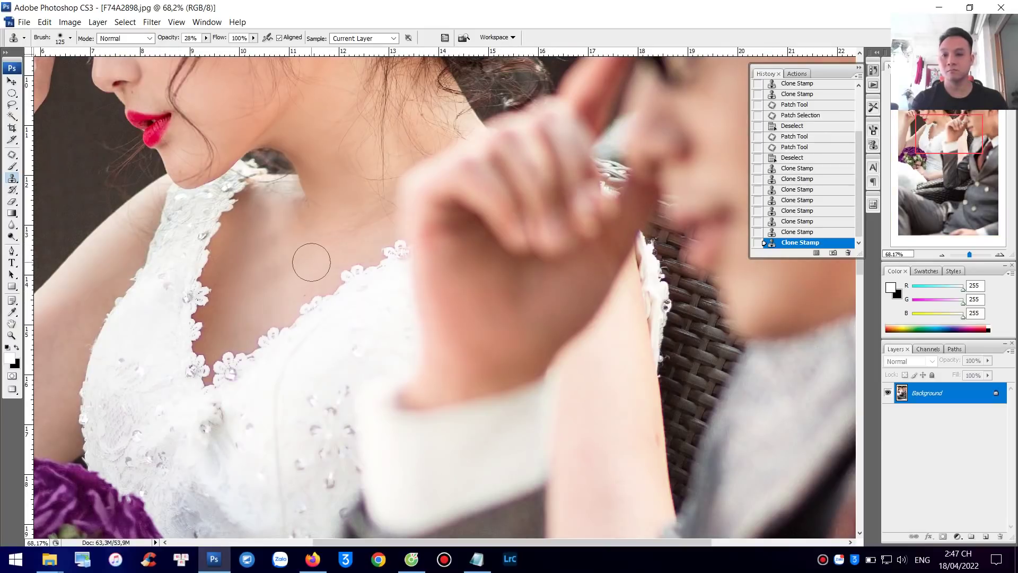
drag(276, 267, 273, 279)
click(273, 279)
click(270, 231)
click(238, 300)
click(231, 301)
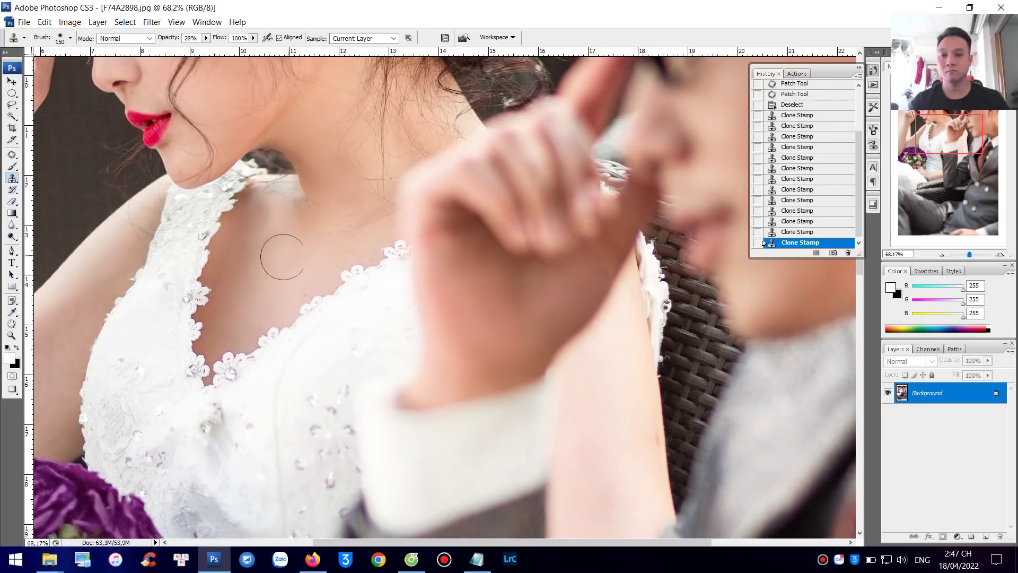
click(324, 239)
Start the Liquify filter on the whole photo and warp the area around the bride's chin and dress strap
key(ctrl+0)
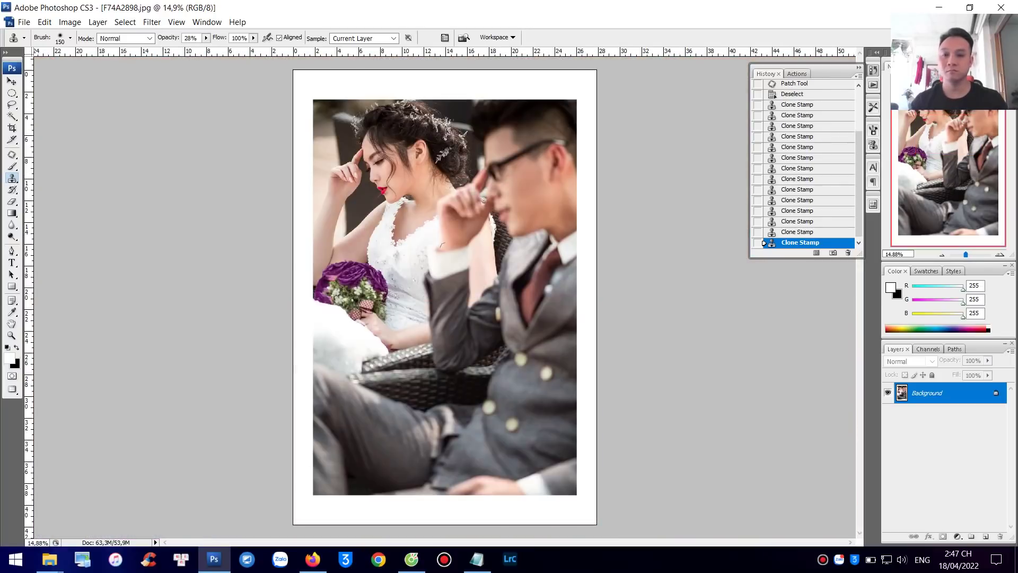
key(ctrl+shift+x)
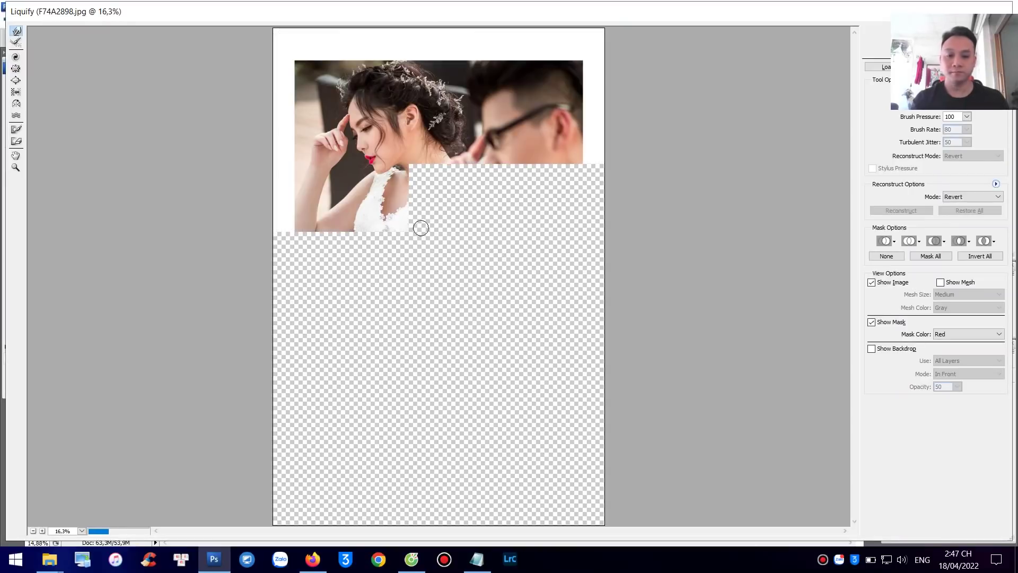
scroll(424, 223, up, 2)
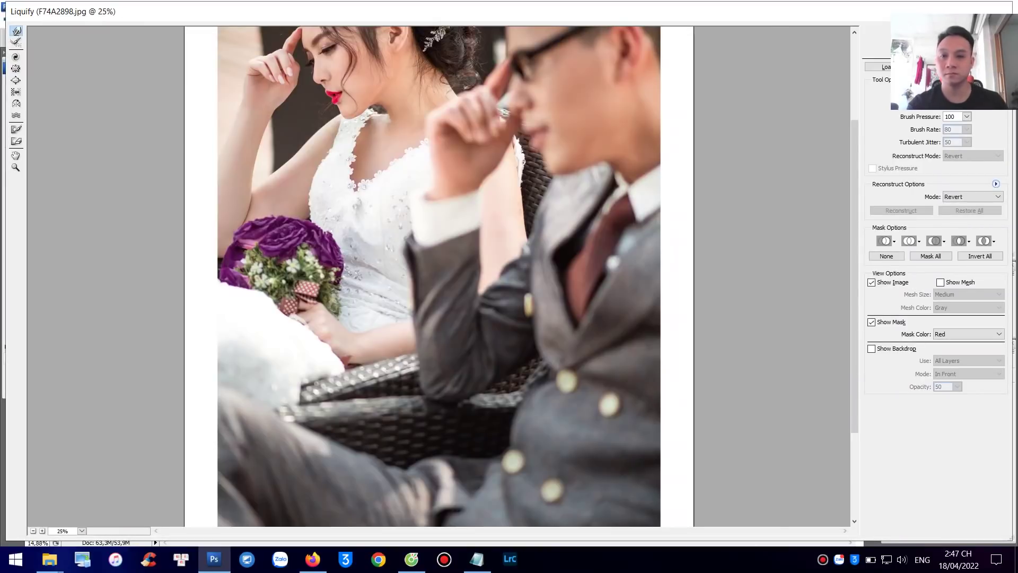
scroll(398, 173, up, 1)
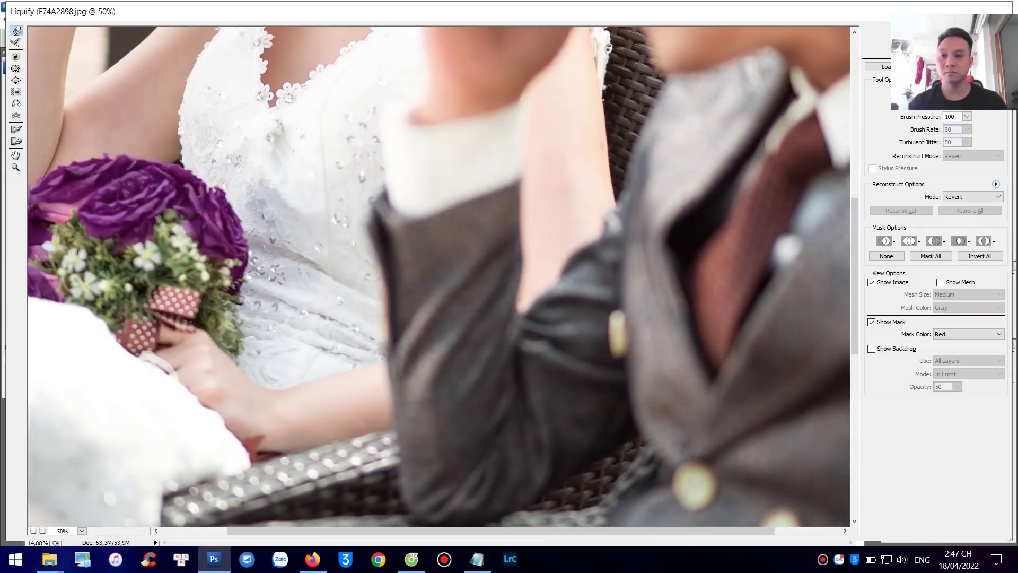
scroll(353, 150, up, 3)
scroll(371, 223, up, 1)
mouse_move(373, 228)
mouse_down()
mouse_move(366, 215)
mouse_move(328, 220)
mouse_up()
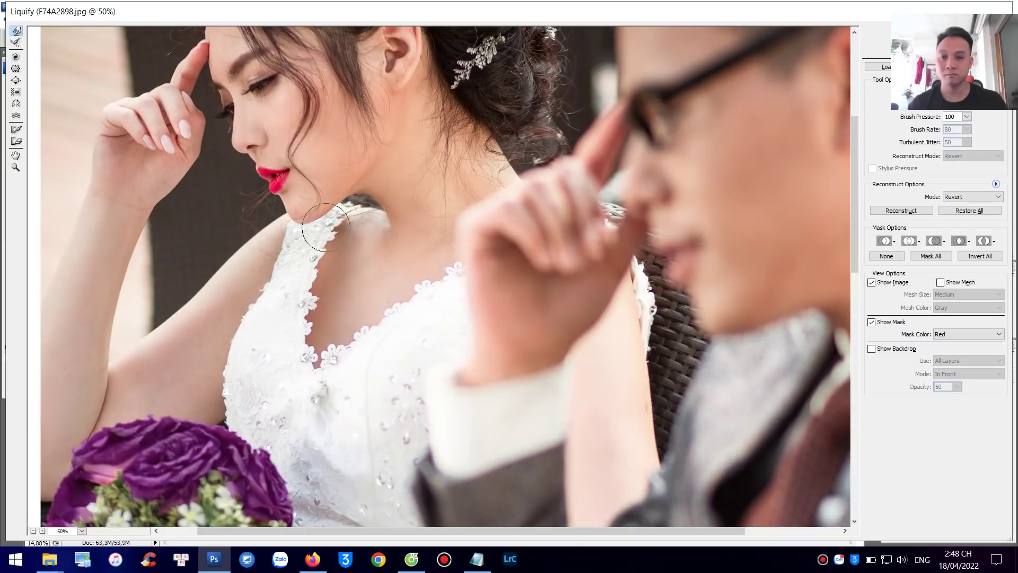
Reshape the bride's nape and the hair above it in Liquify with a larger warp brush, and apply the filter
scroll(327, 221, up, 1)
scroll(328, 221, right, 1)
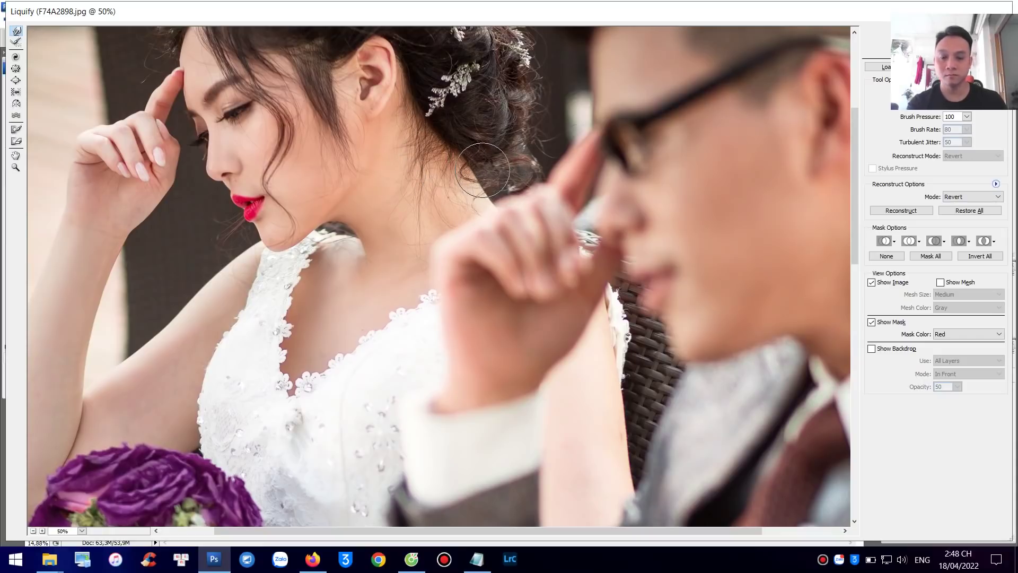
key(])
key(])
key(])
key(])
key(])
key(])
key(])
key(])
mouse_move(478, 152)
mouse_down()
mouse_move(469, 158)
mouse_move(462, 131)
mouse_move(439, 133)
mouse_up()
drag(480, 170, 485, 185)
mouse_move(479, 148)
mouse_down()
mouse_move(475, 177)
mouse_move(516, 298)
mouse_up()
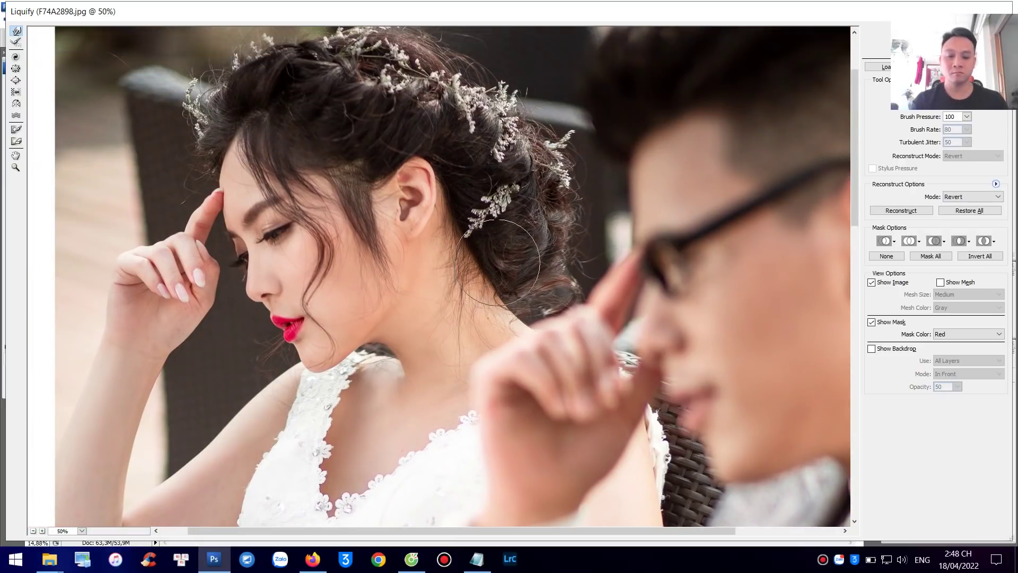
key(ctrl+minus)
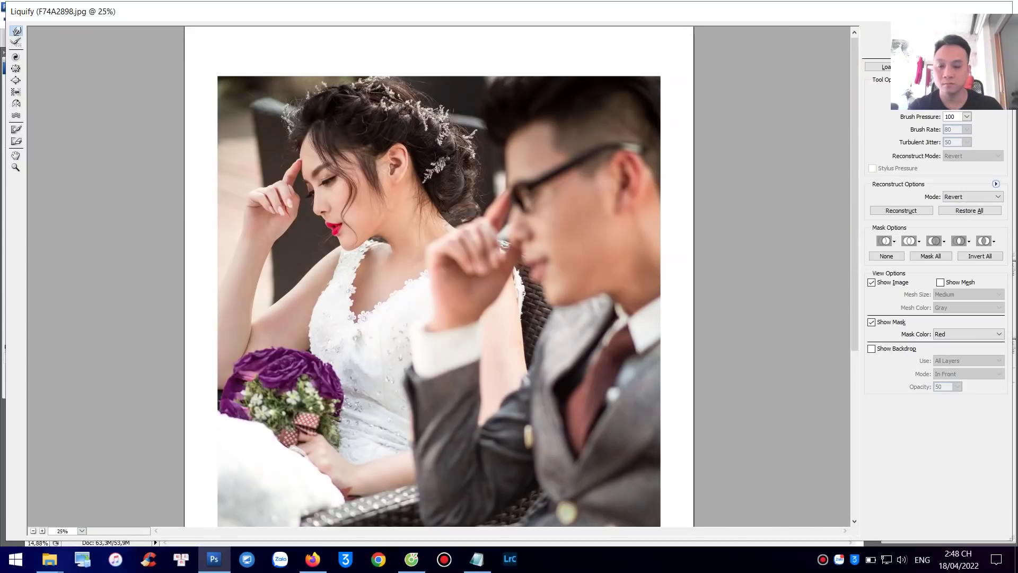
key(ctrl+minus)
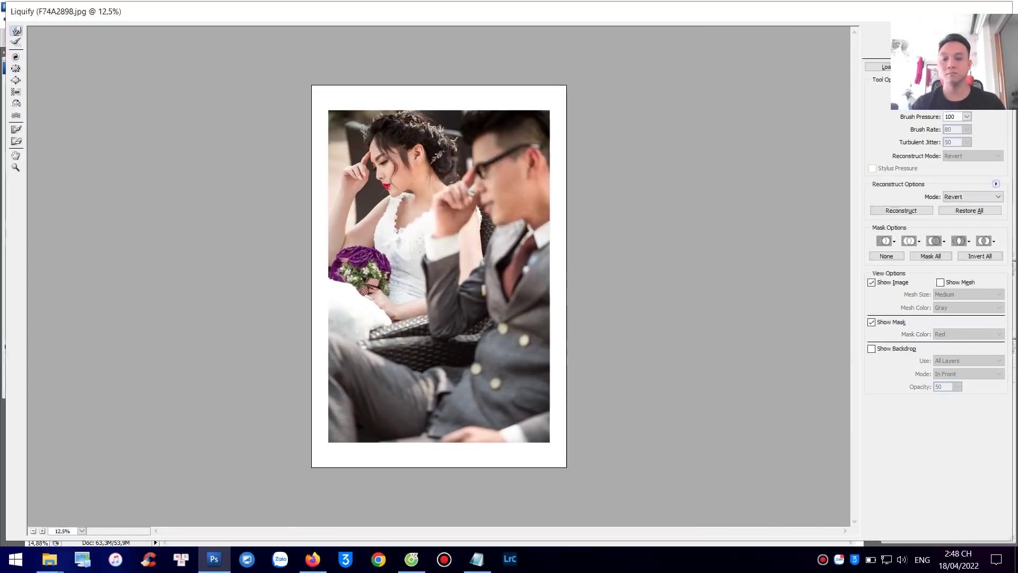
key(Return)
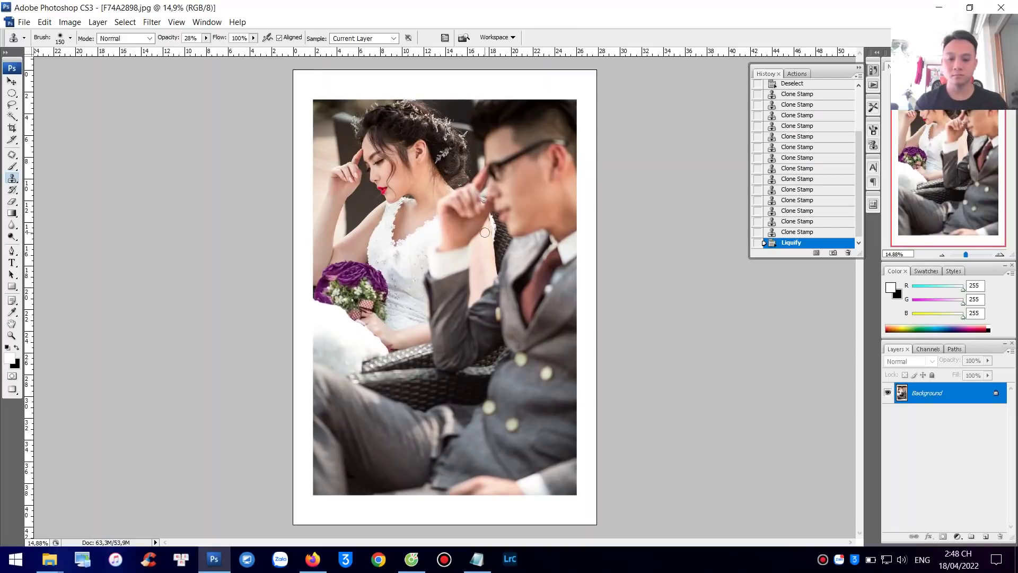
Adjust the Red channel in Curves with one point at input 34, output 38 and another at input 196, output 191
key(ctrl+m)
click(838, 123)
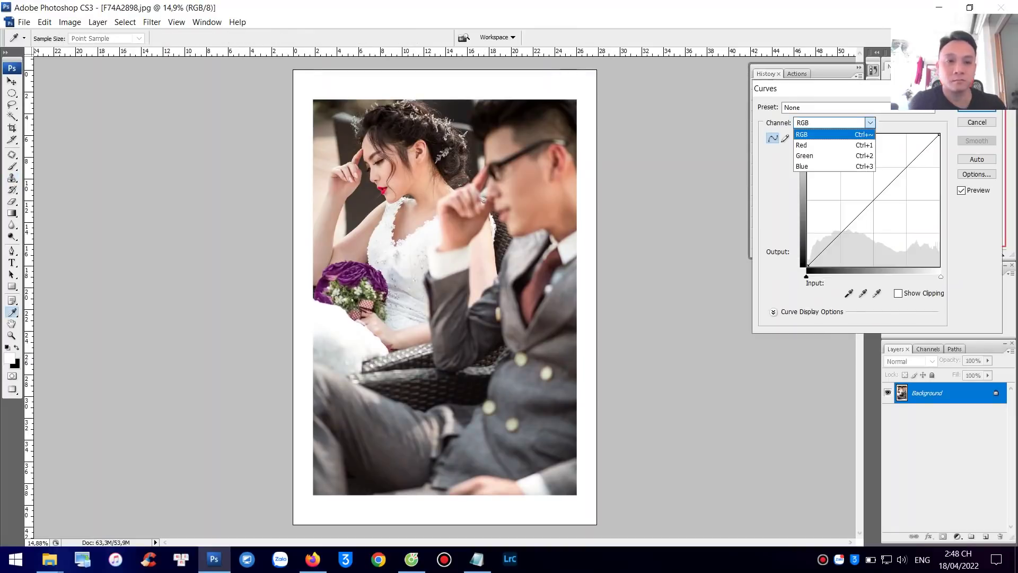
click(829, 144)
click(826, 252)
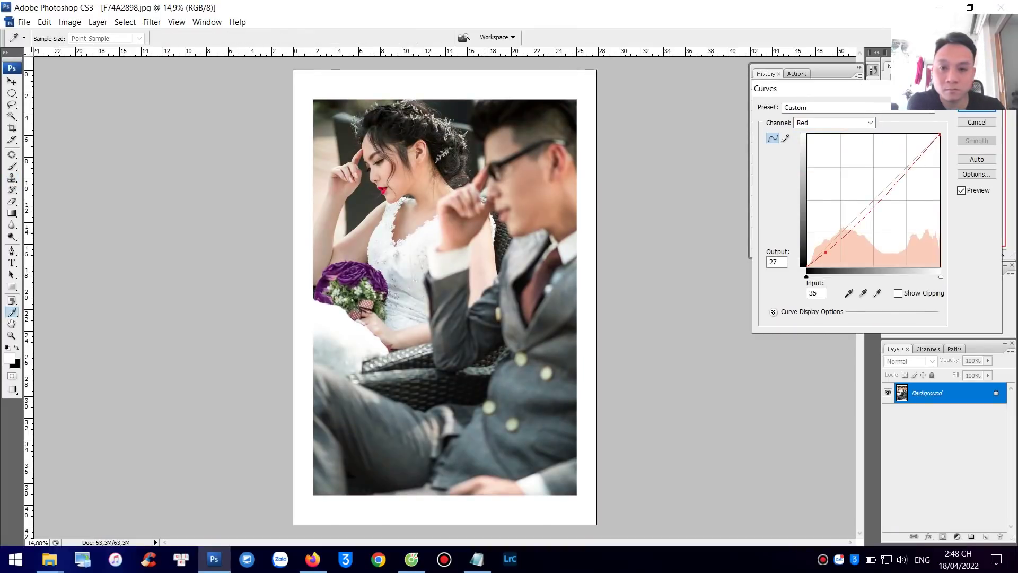
drag(826, 251, 825, 246)
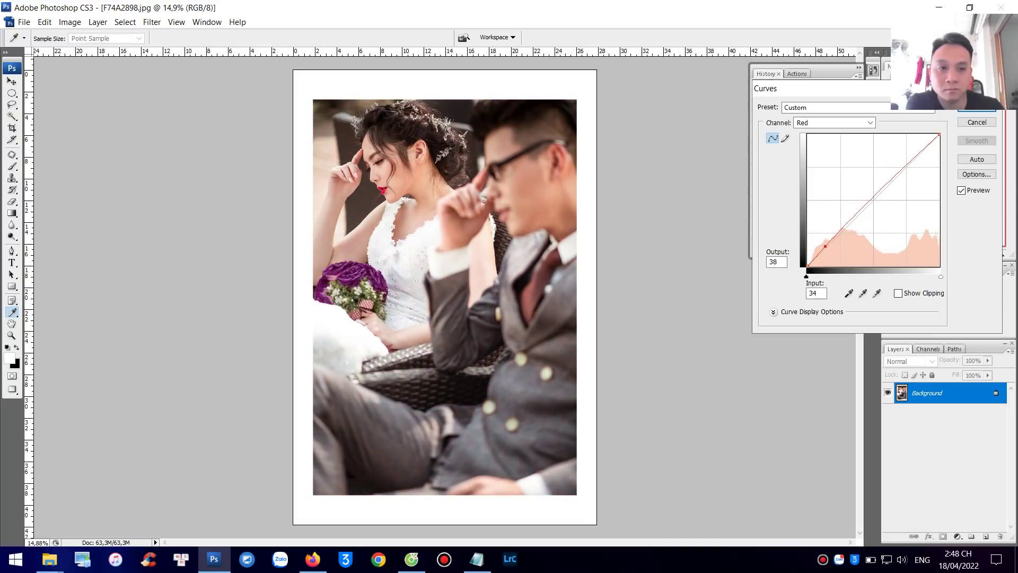
click(909, 167)
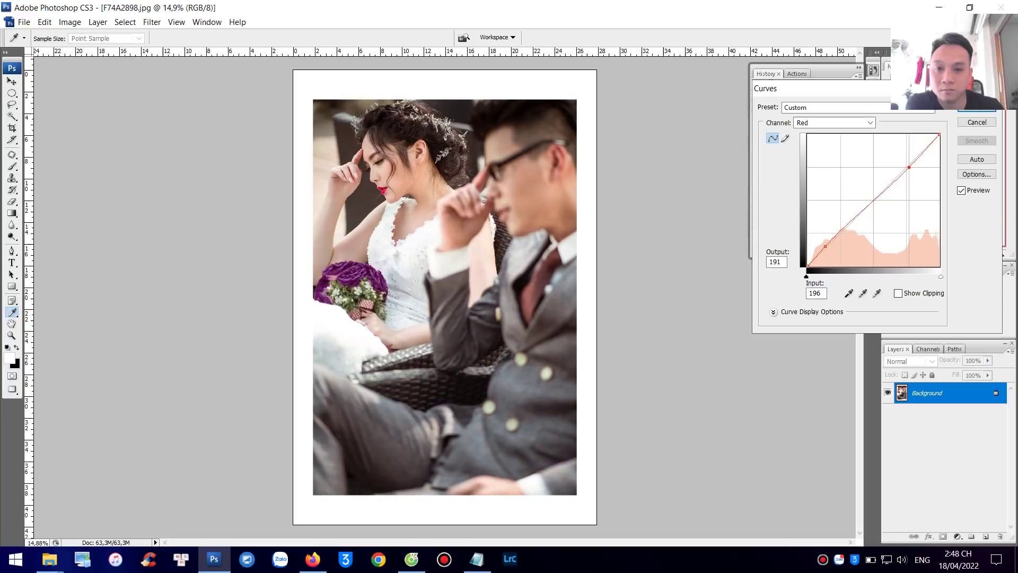
Add a Blue channel curve point at input 179, output 187, apply Curves, and compare the photo with and without it
click(832, 122)
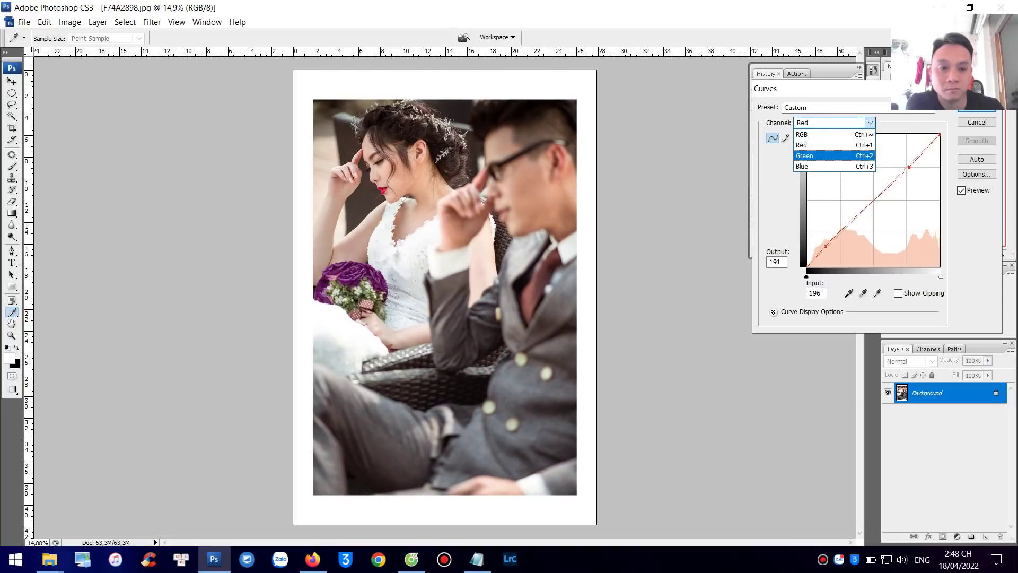
click(827, 166)
drag(901, 172, 899, 170)
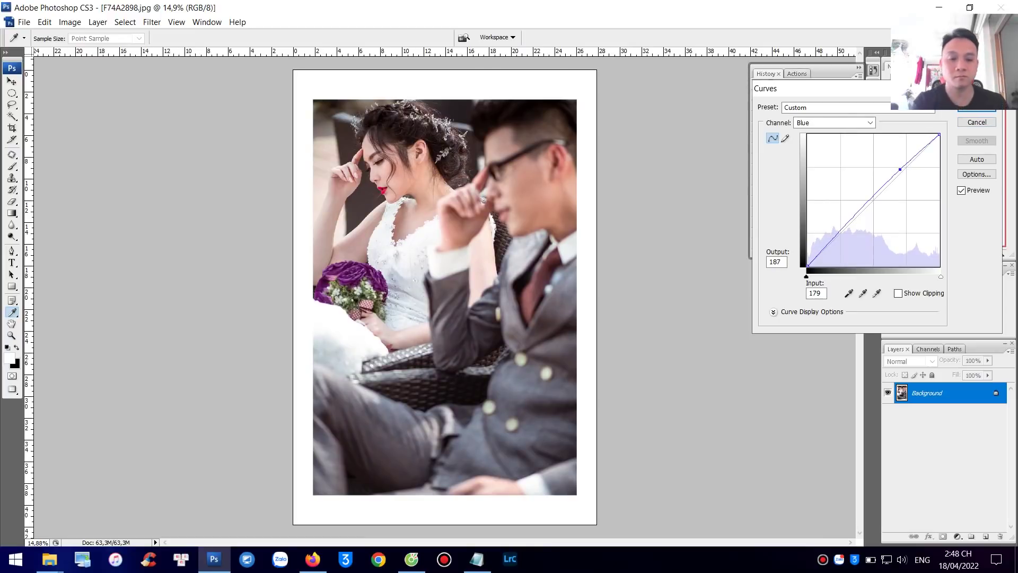
click(977, 105)
key(ctrl+z)
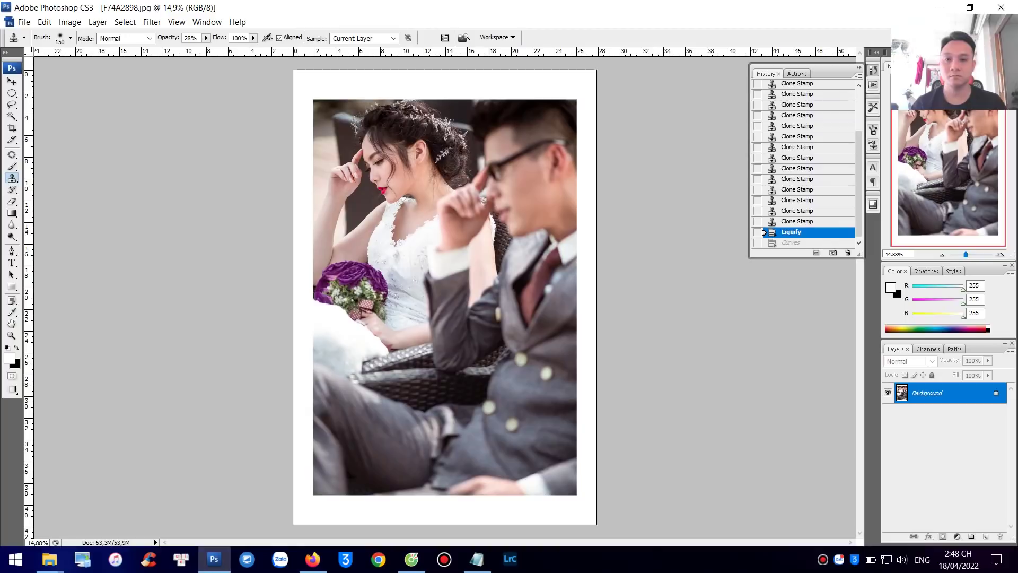
key(ctrl+z)
key(ctrl+z)
key(ctrl+z)
Apply Selective Color to the photo's Blacks with Magenta +3, Yellow -12 and Black +7, using the Relative method
click(70, 22)
mouse_move(175, 50)
click(212, 198)
drag(477, 134, 702, 133)
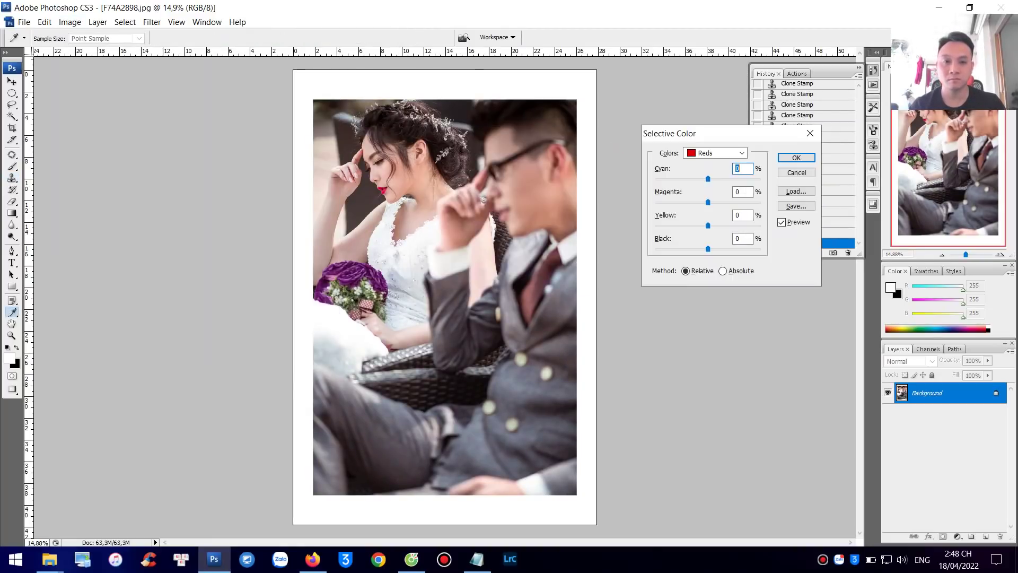
click(716, 153)
click(706, 232)
drag(707, 249, 713, 248)
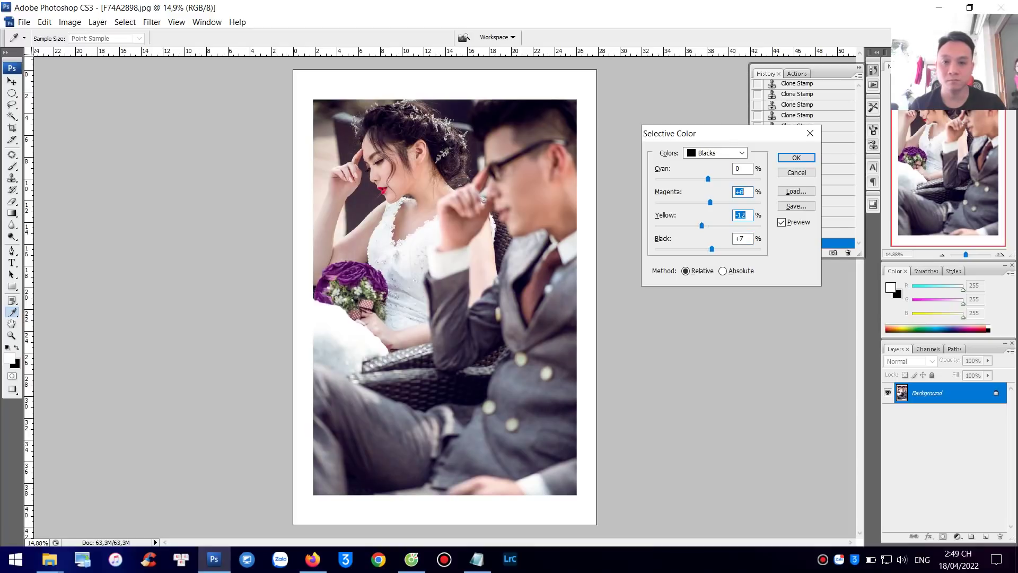
drag(704, 203, 711, 202)
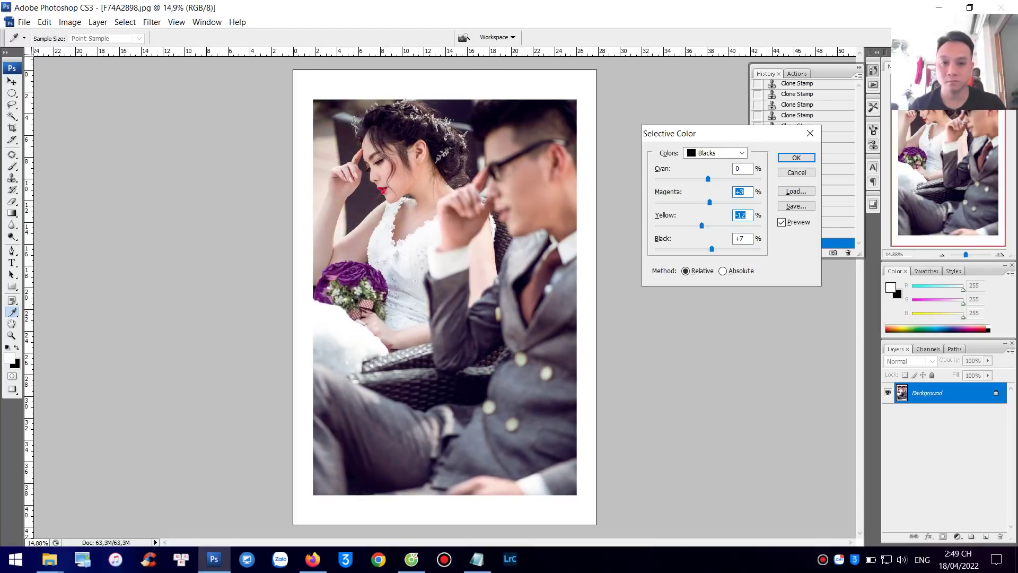
mouse_move(712, 178)
mouse_down()
mouse_move(699, 178)
mouse_move(727, 179)
mouse_up()
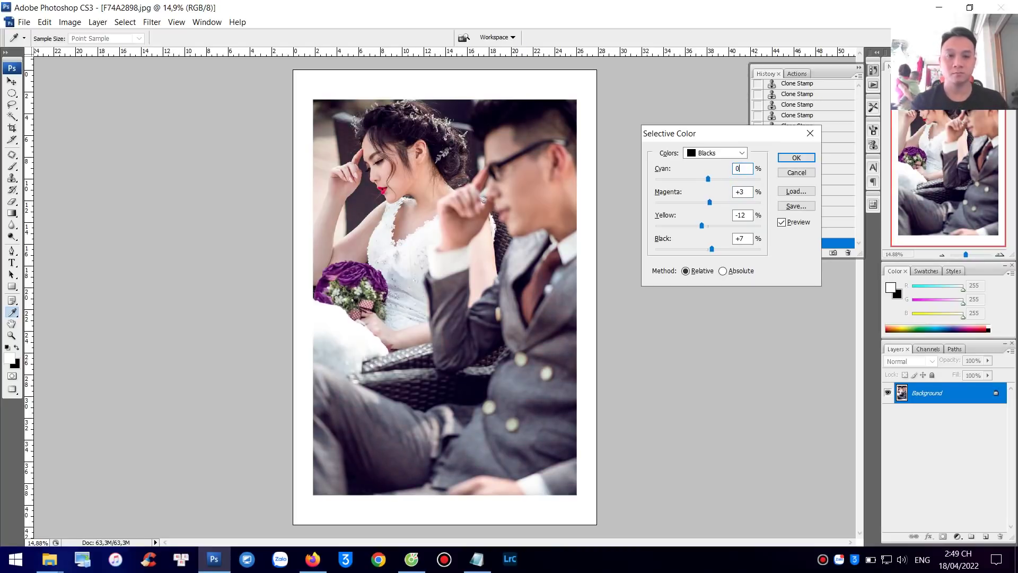
key(Return)
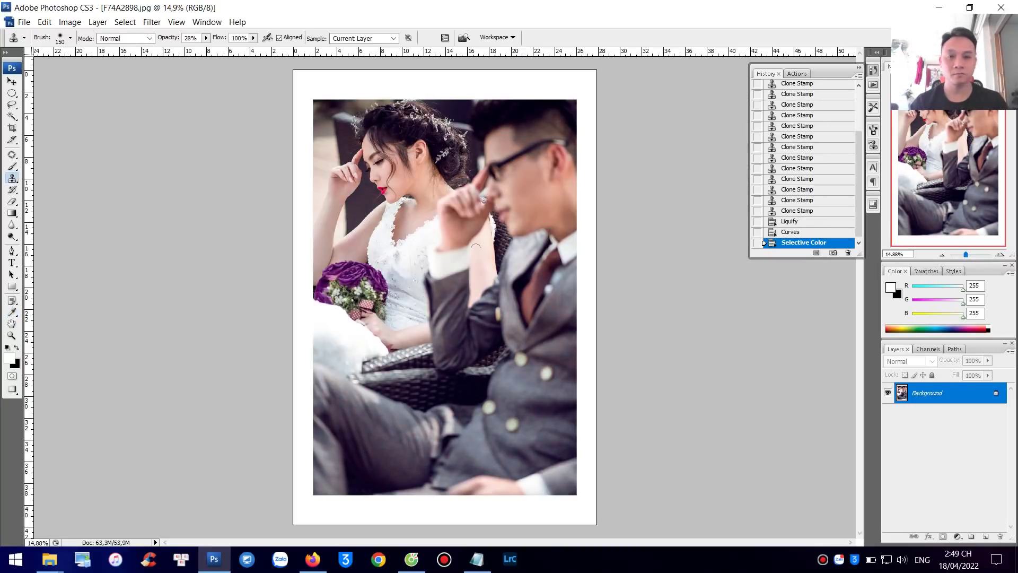
Compare the retouched photo with its original opening snapshot several times, ending on the retouched version
right_click(398, 214)
key(Escape)
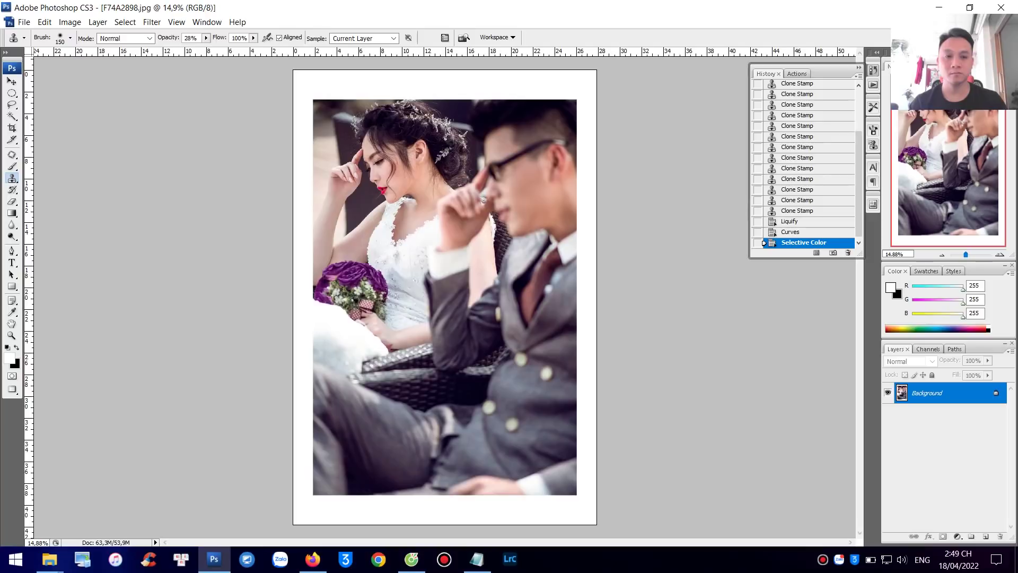
scroll(803, 159, up, 5)
click(764, 90)
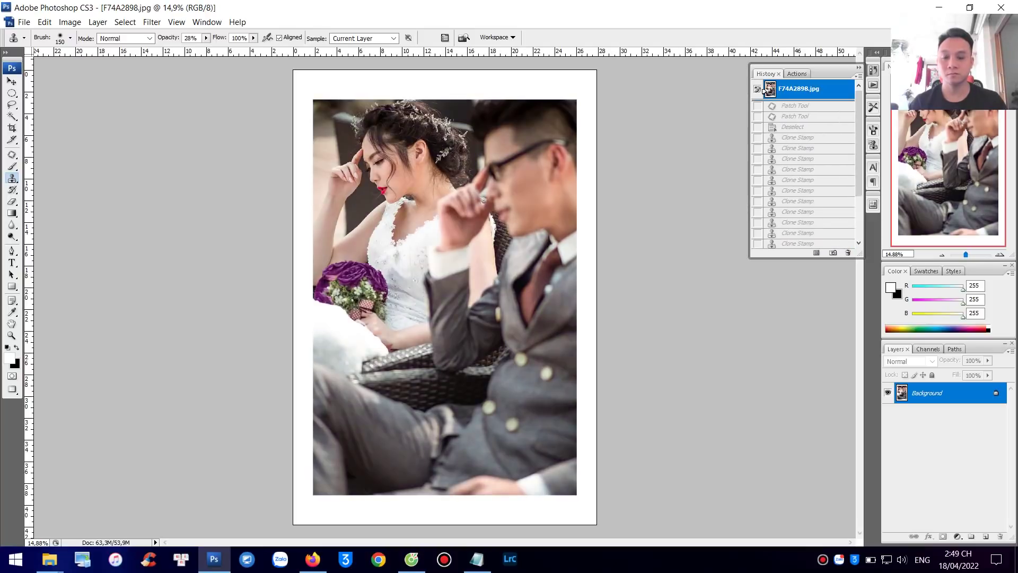
key(ctrl+z)
key(ctrl+z)
key(ctrl+z)
key(ctrl+z)
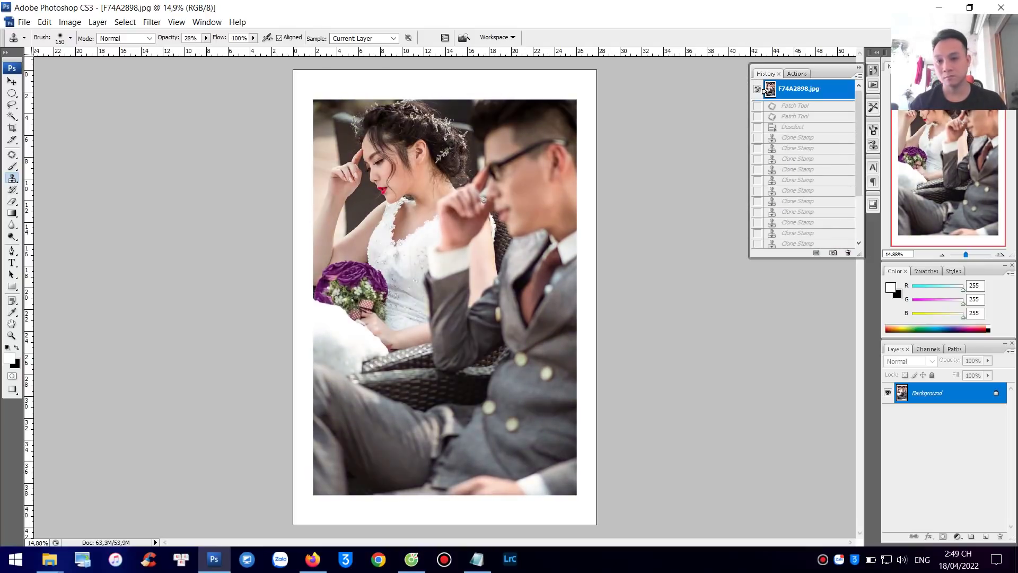
key(ctrl+z)
key(ctrl+z)
key(ctrl+z)
key(ctrl+z)
key(ctrl+z)
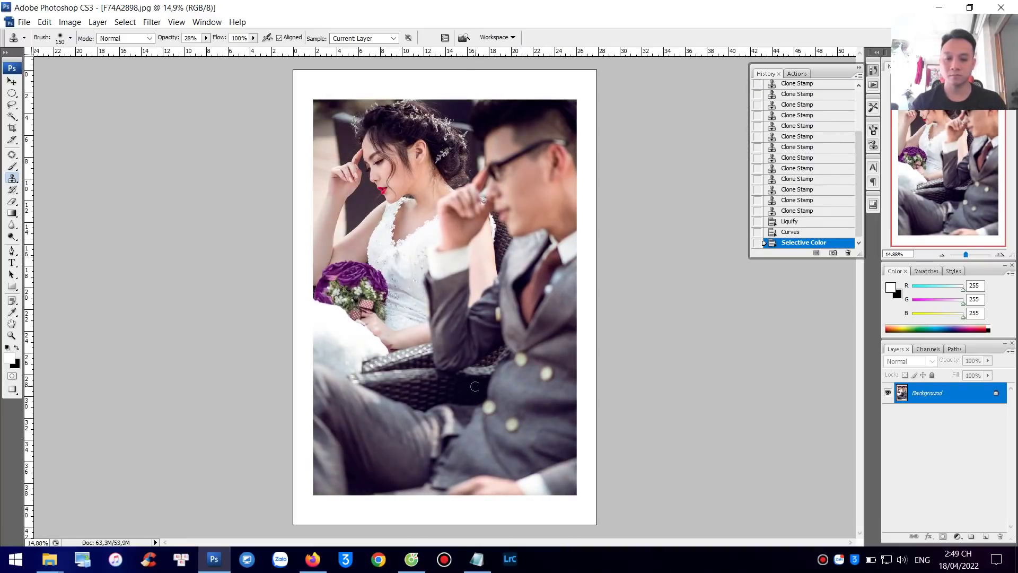
Add a text layer reading "Happy" across the lower half of the photo, beside the wicker chair and the groom's leg
key(m)
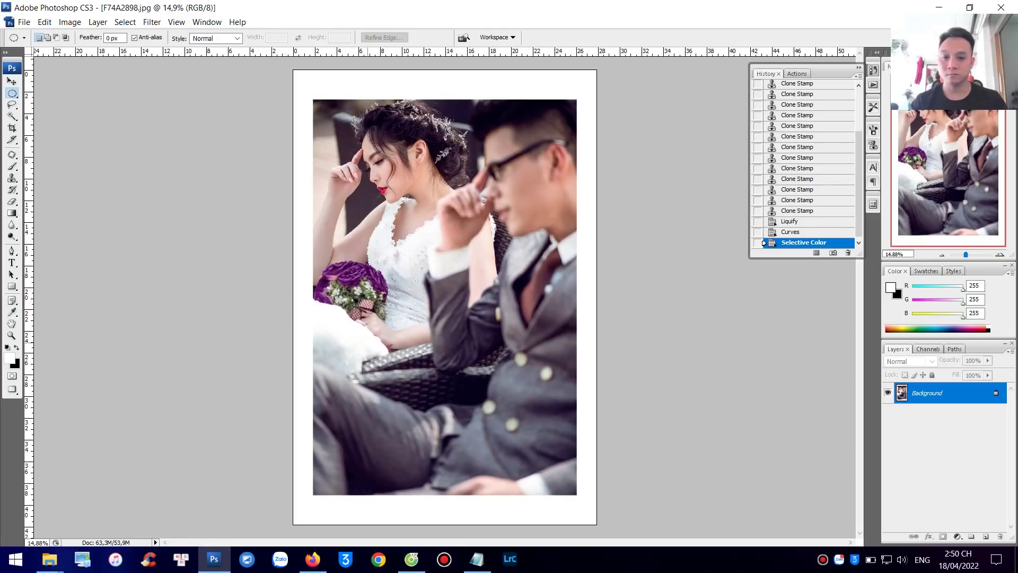
key(ctrl+plus)
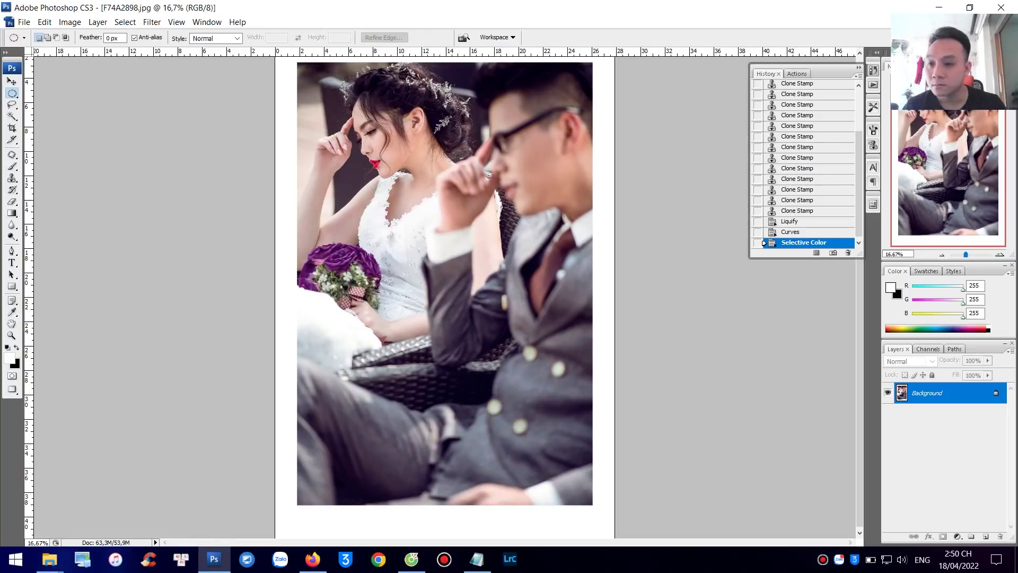
key(t)
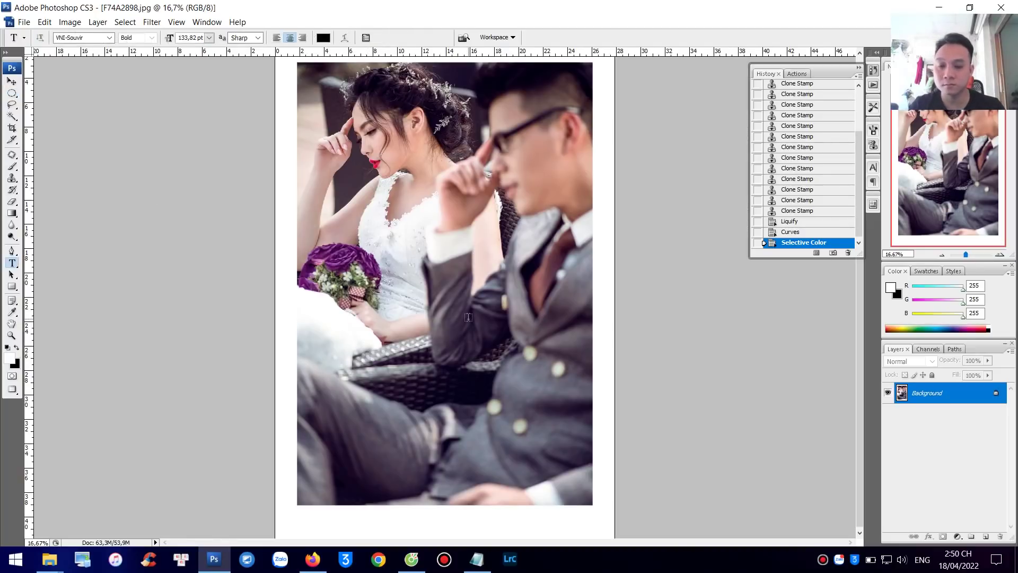
click(430, 399)
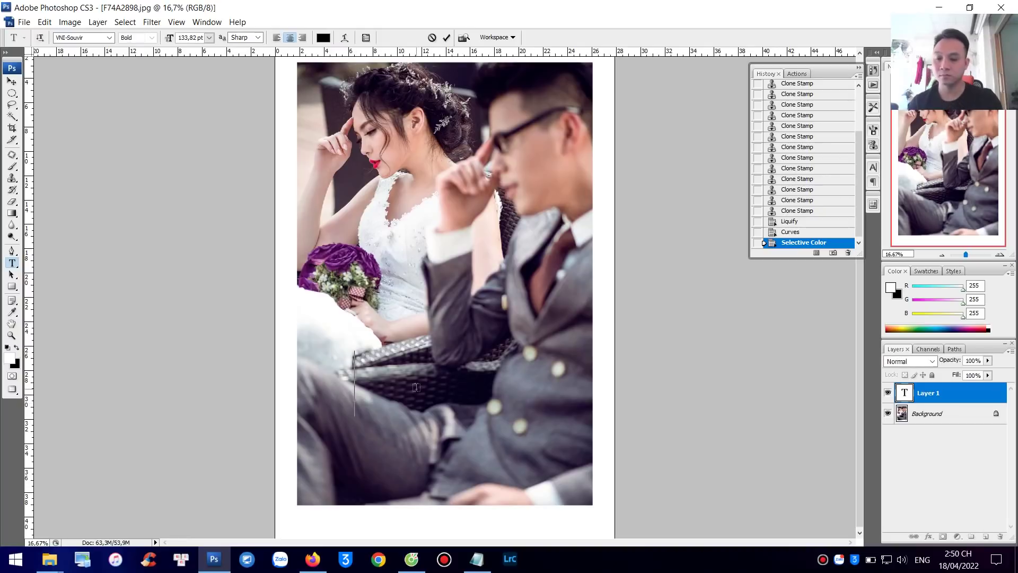
text(Happ)
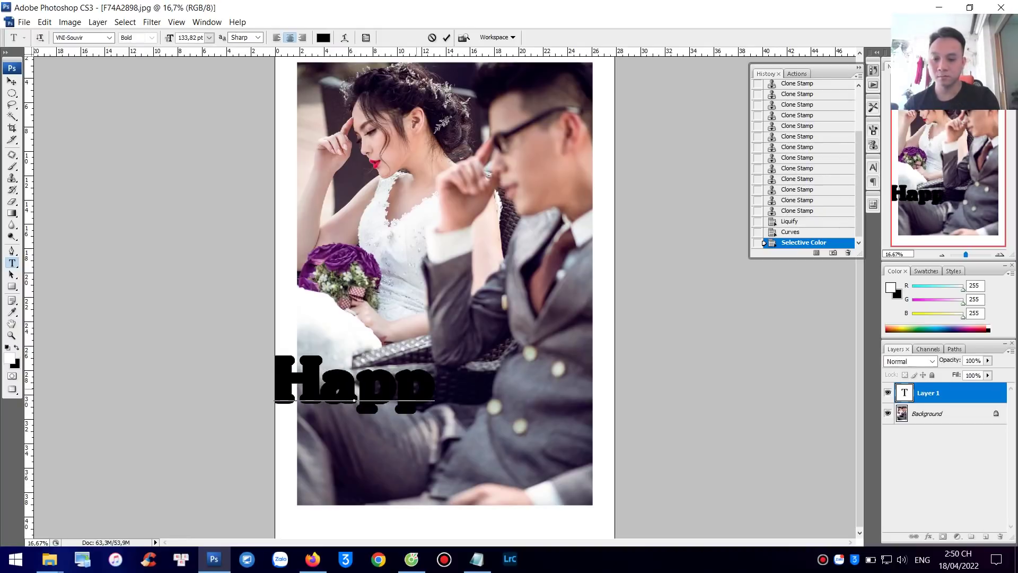
text(y)
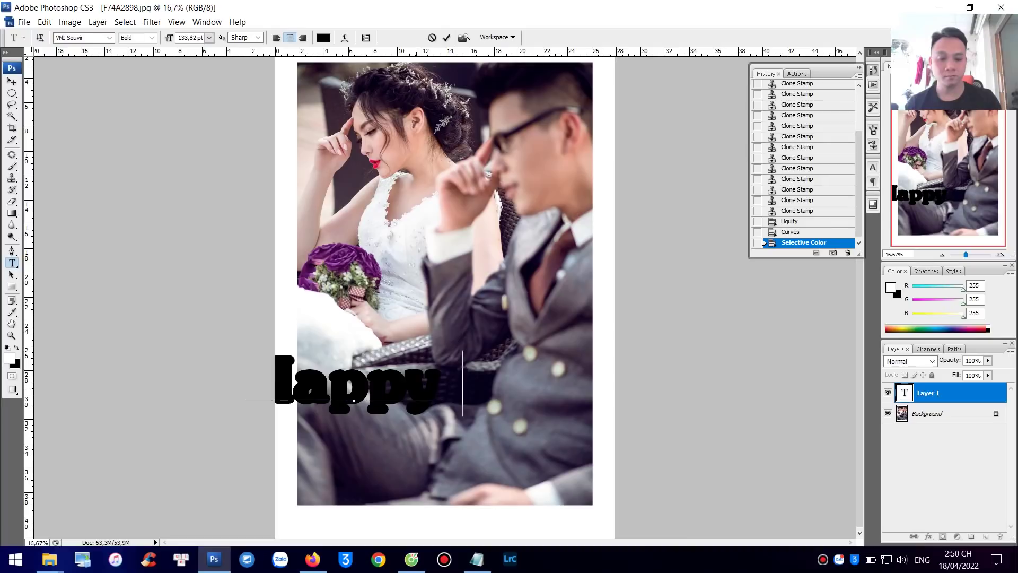
Add a separate text layer reading "Wedding" and move it below the word "Happy", near the photo's lower edge
click(409, 280)
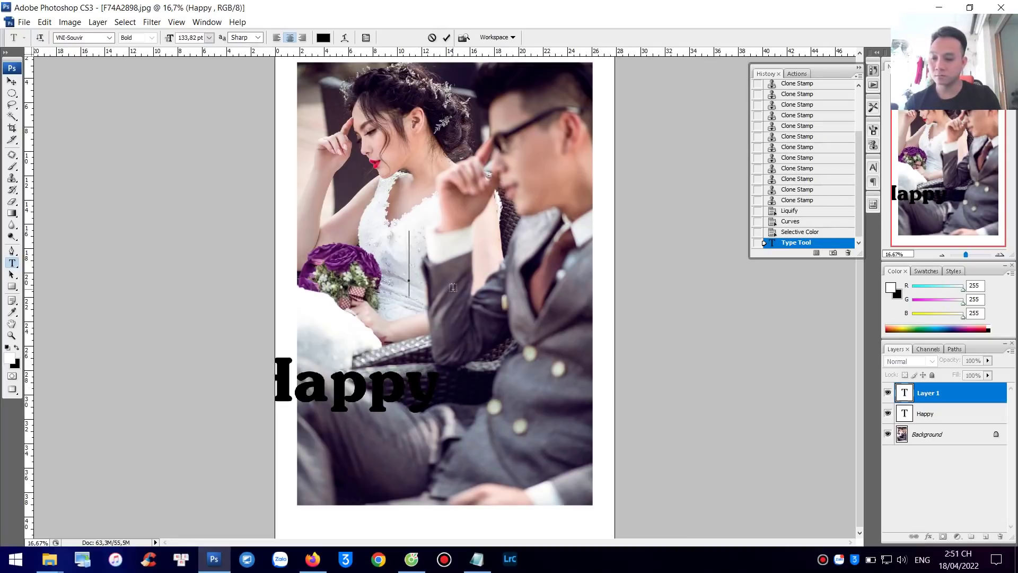
text(Wedding)
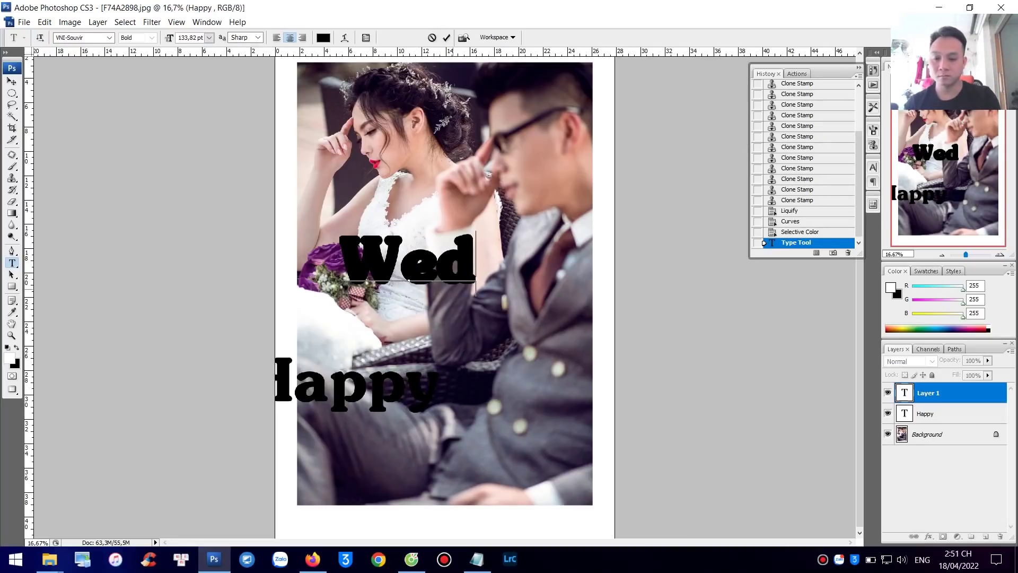
key(ctrl+Return)
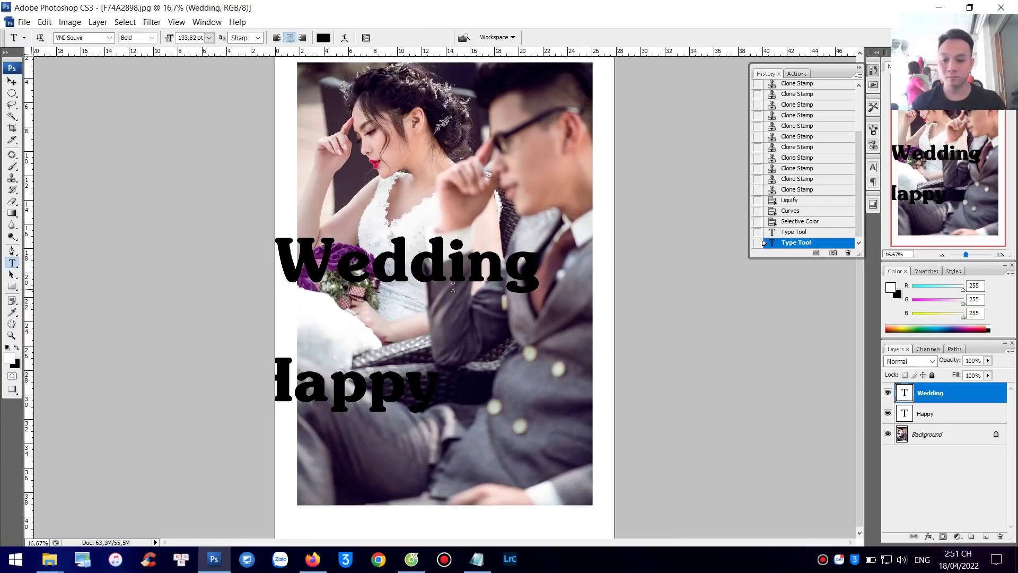
key(v)
drag(416, 269, 457, 478)
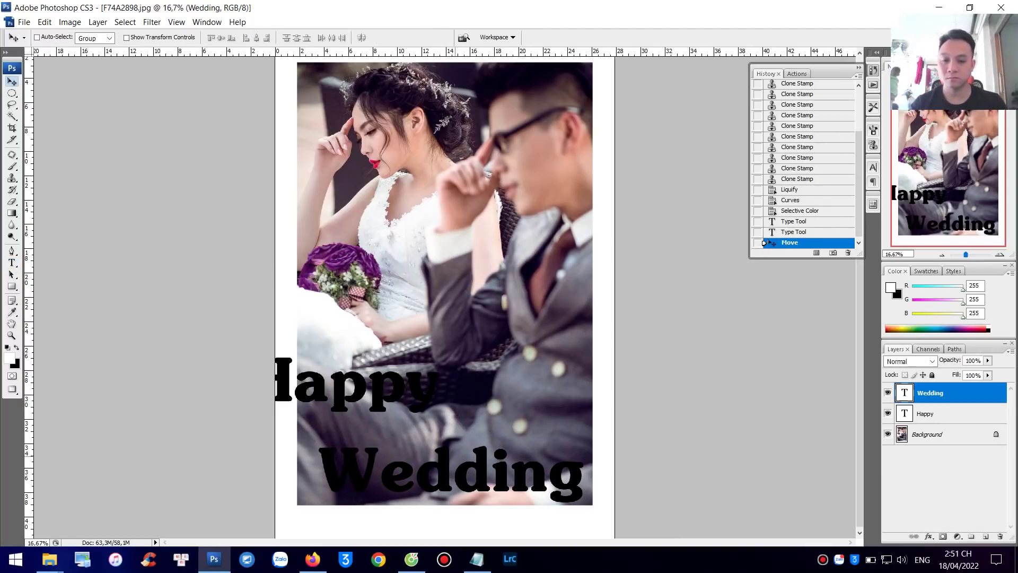
Change the color of the "Wedding" text to a light grey
key(t)
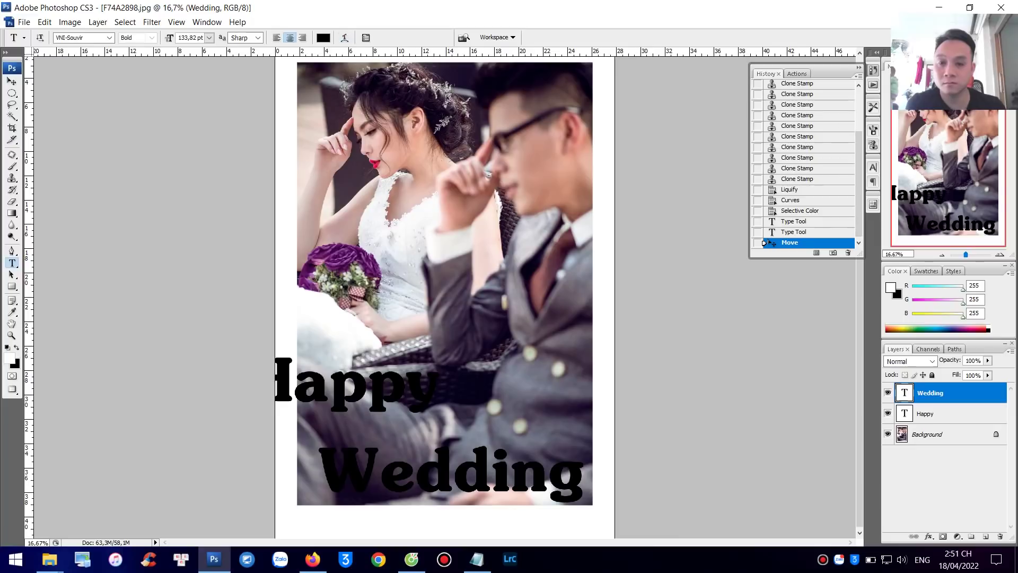
click(323, 37)
click(626, 340)
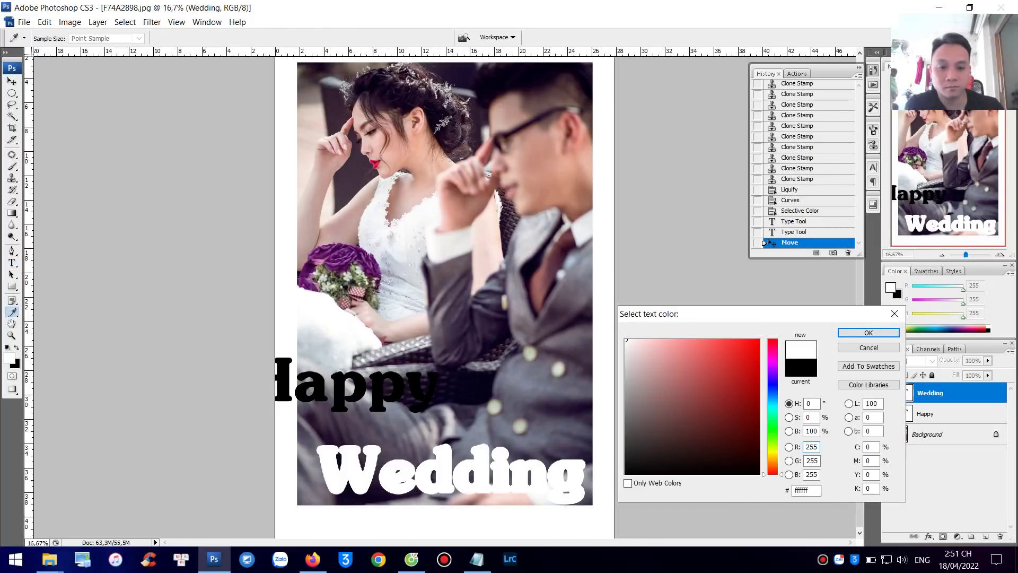
click(711, 360)
drag(773, 377, 773, 356)
click(691, 375)
mouse_move(691, 374)
mouse_down()
mouse_move(636, 393)
mouse_move(640, 363)
mouse_move(626, 351)
mouse_up()
key(Return)
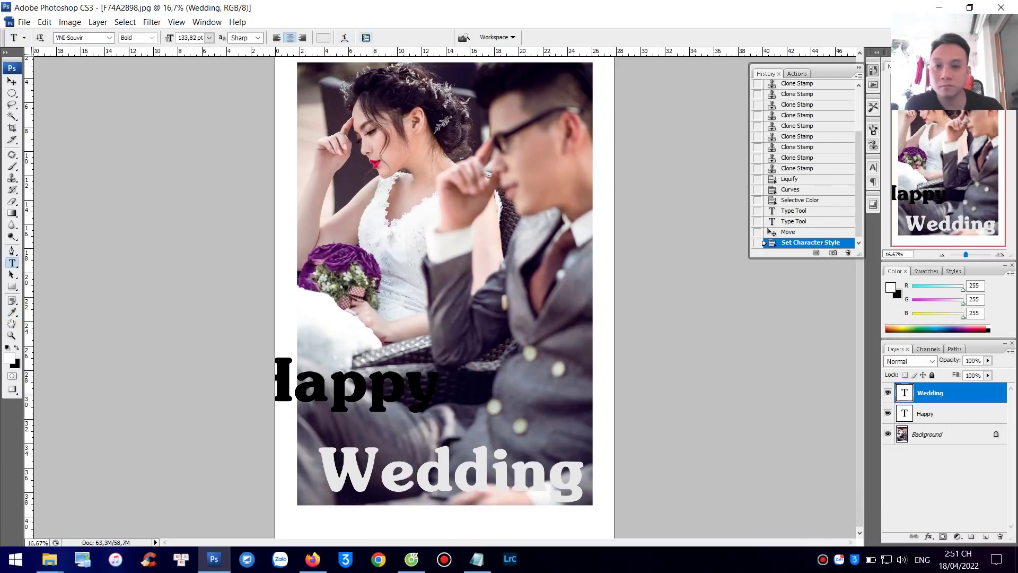
Turn off Faux Bold for both the "Wedding" and "Happy" text layers
click(366, 37)
click(762, 257)
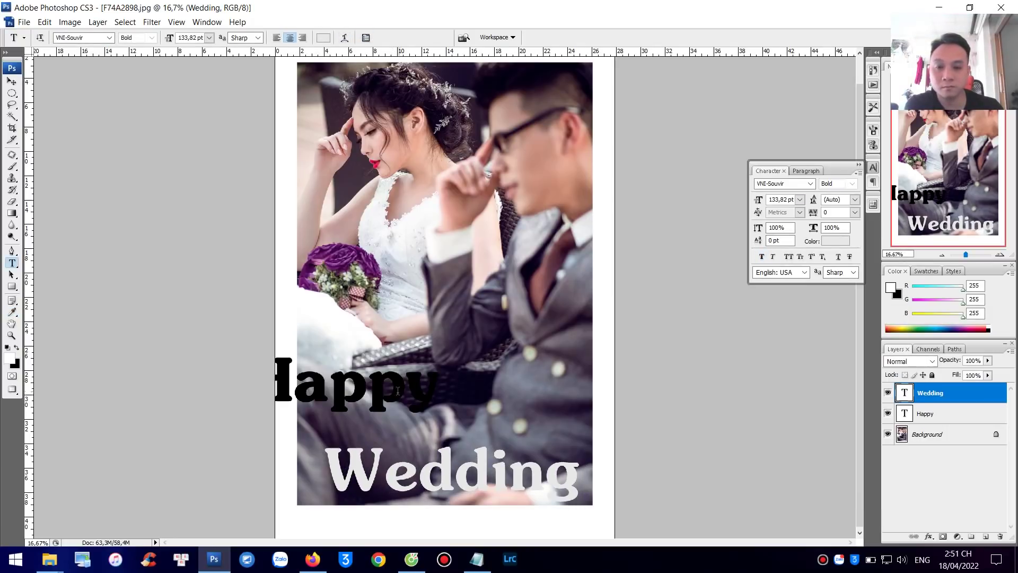
click(398, 391)
key(Escape)
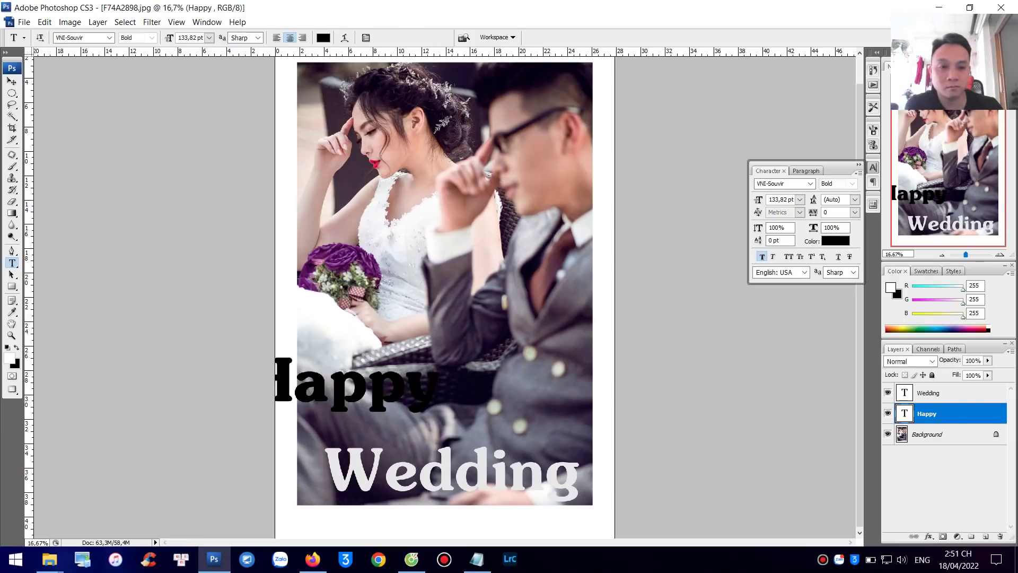
click(761, 256)
Try different fonts on the "Wedding" text, going from Arno Pro through Euclid Symbol and on to Hobo Std
click(510, 466)
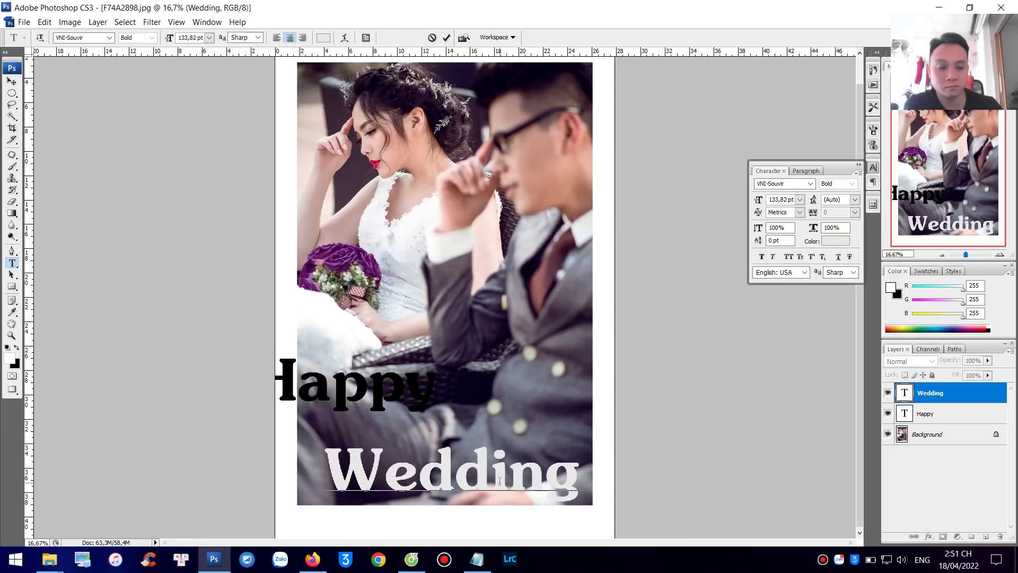
click(109, 38)
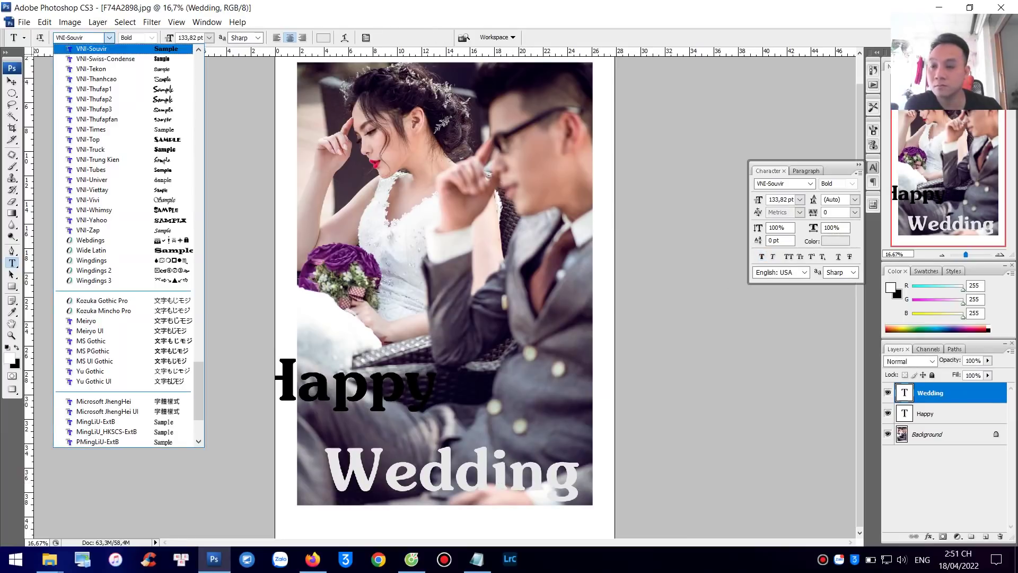
drag(198, 390, 198, 83)
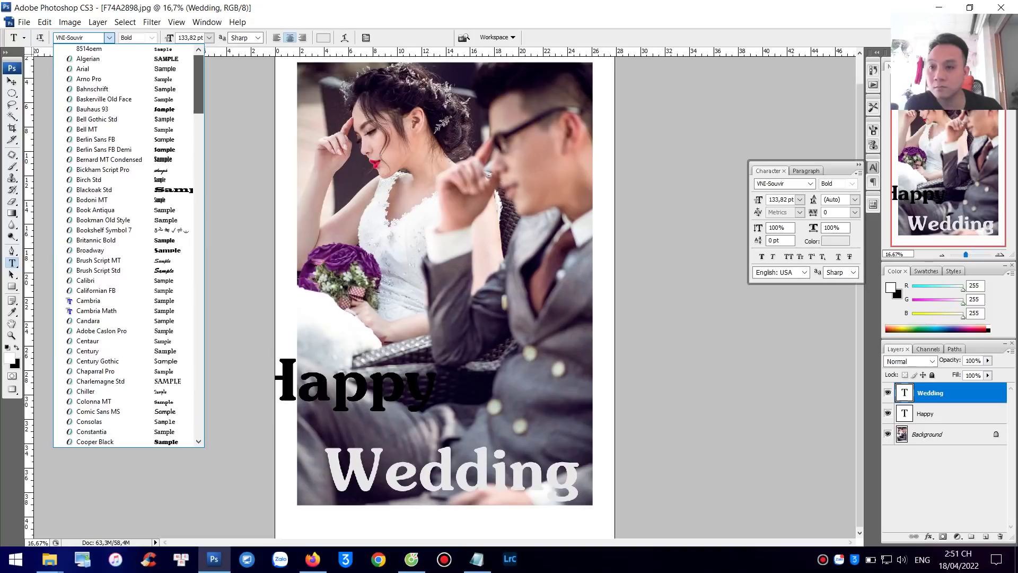
click(167, 78)
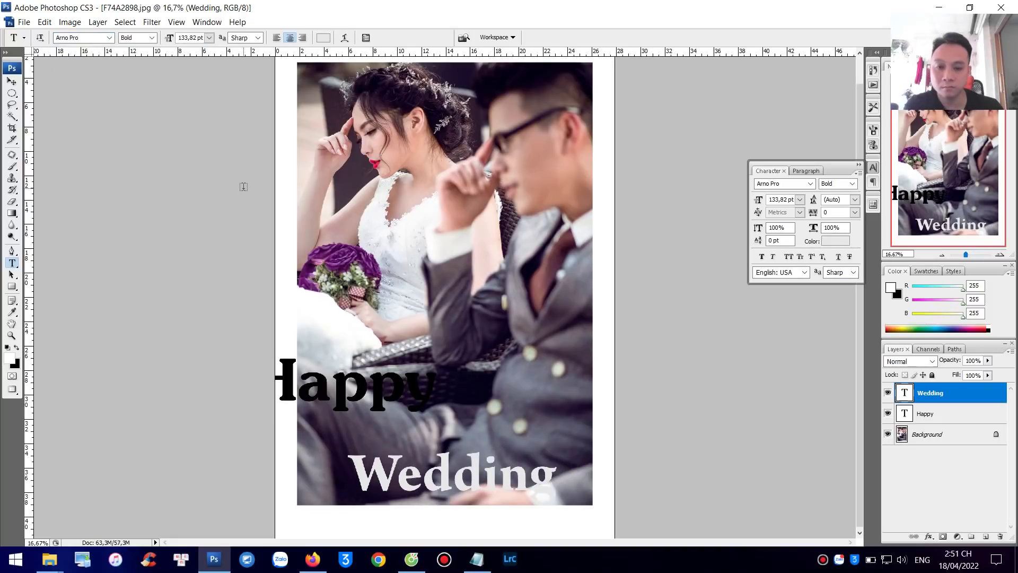
key(Down)
key(Down)
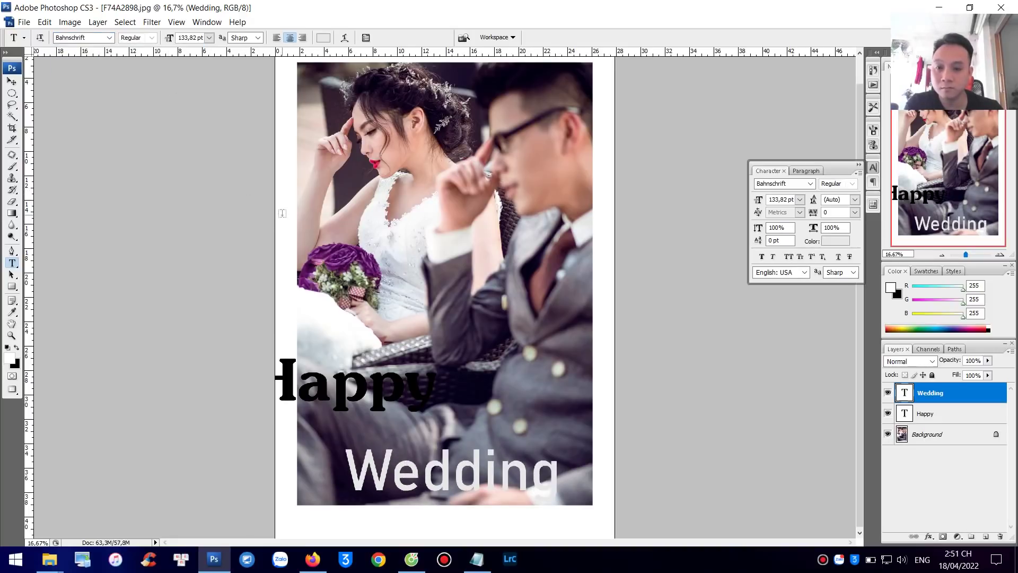
key(Down)
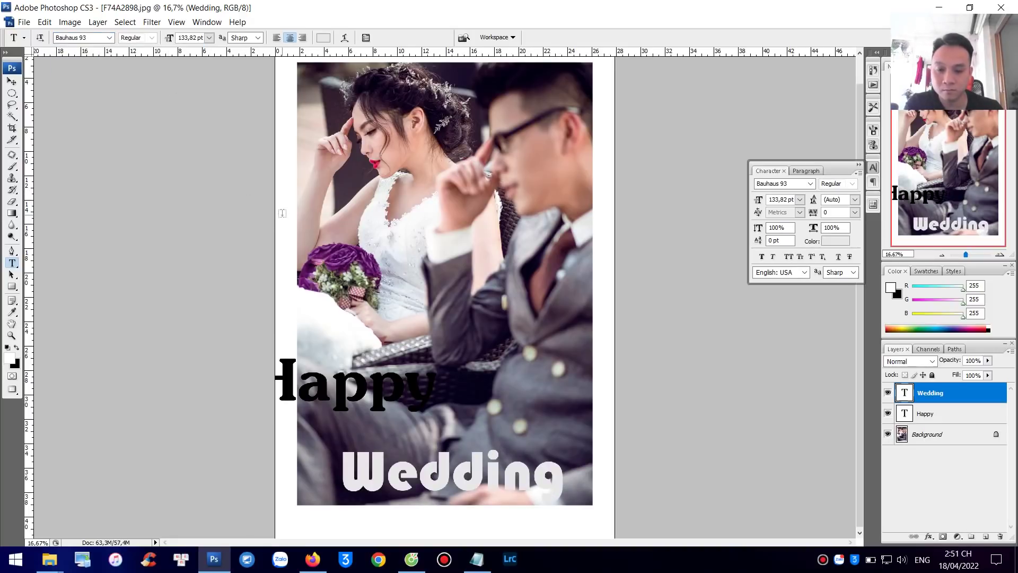
key(Down)
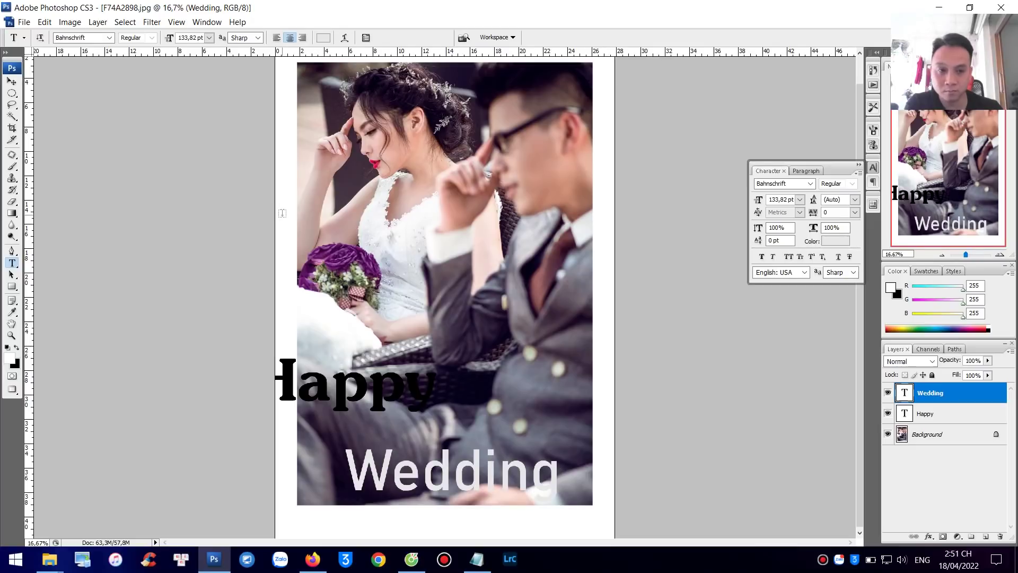
key(Down)
key(Down)
key(Down)
key(Down)
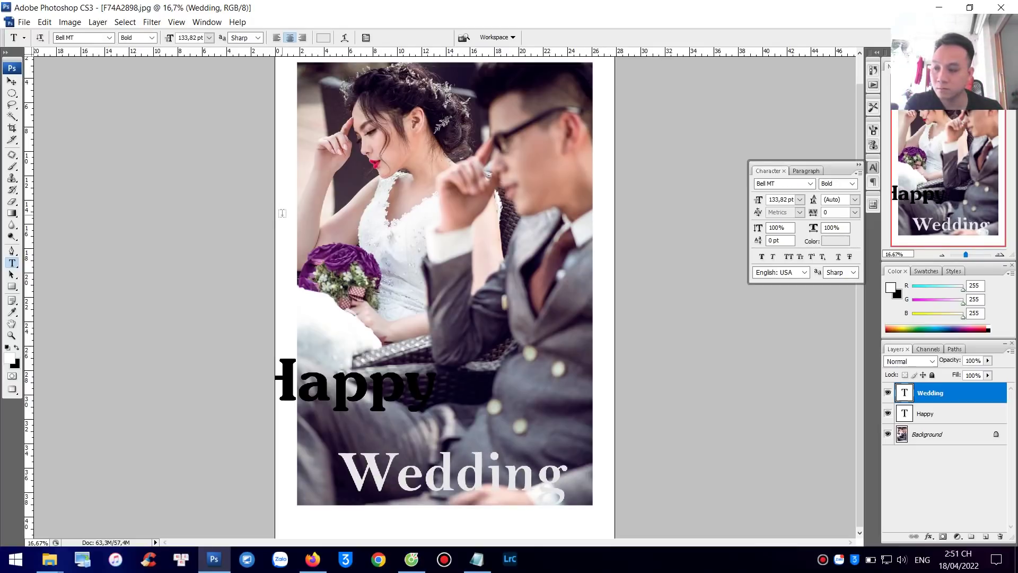
key(Down)
key(Down)
key(Down)
key(Down)
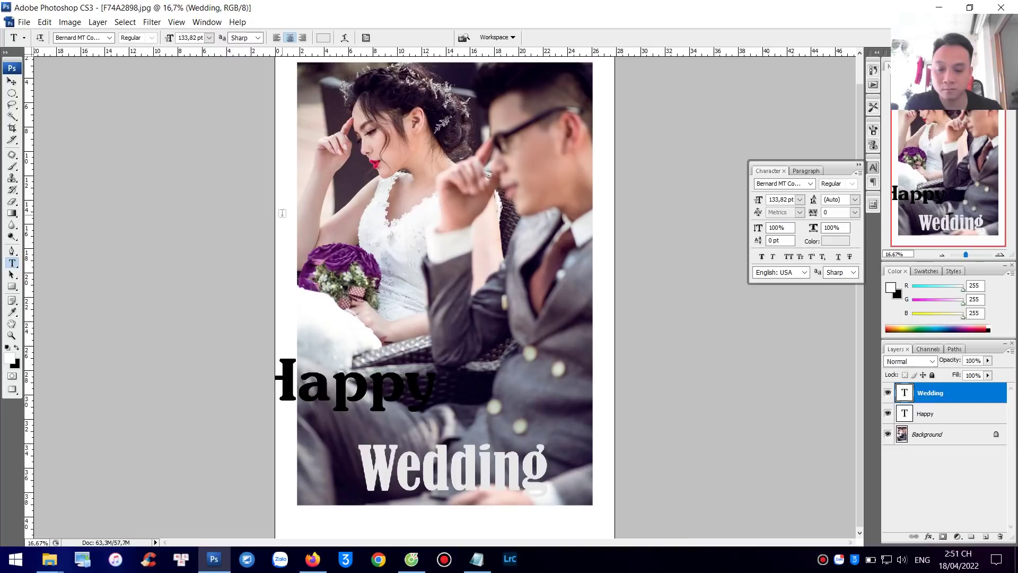
key(Down)
key(Down)
key(Down)
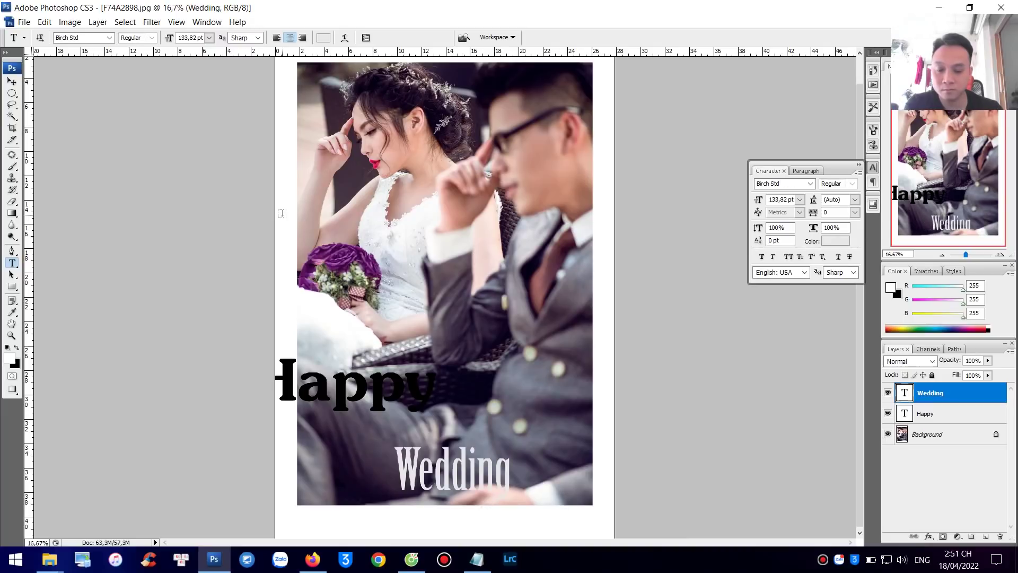
key(Down)
key(Down)
key(Down)
key(Down)
key(Down)
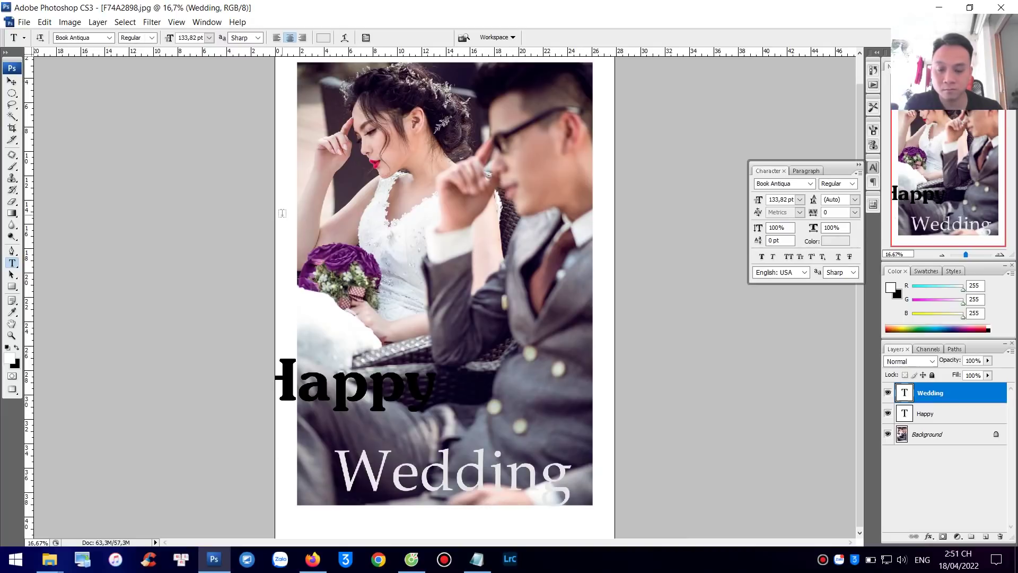
key(Down)
key(Down)
key(Down)
key(Down)
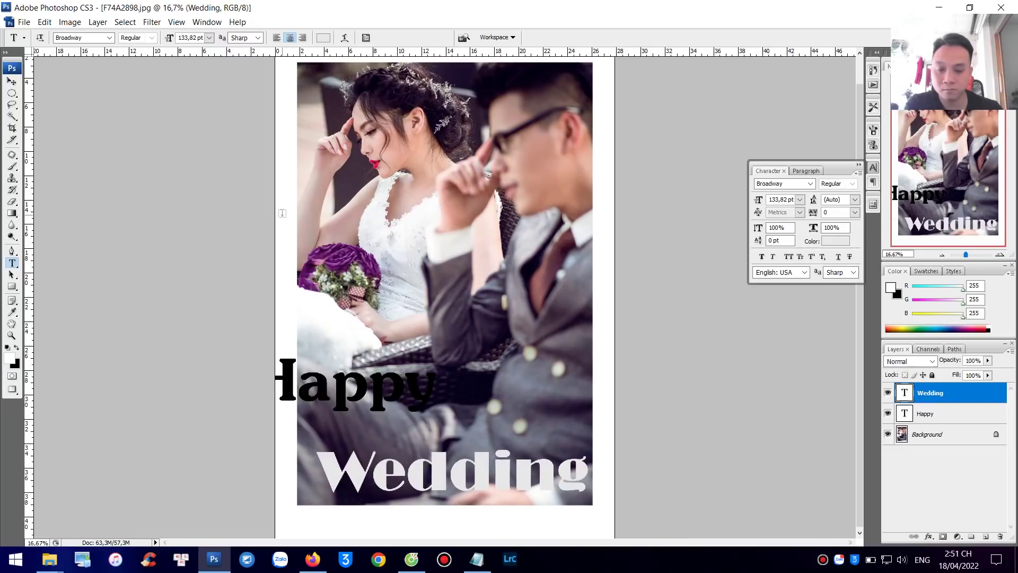
key(Down)
key(Down)
key(Down)
key(Down)
key(Down)
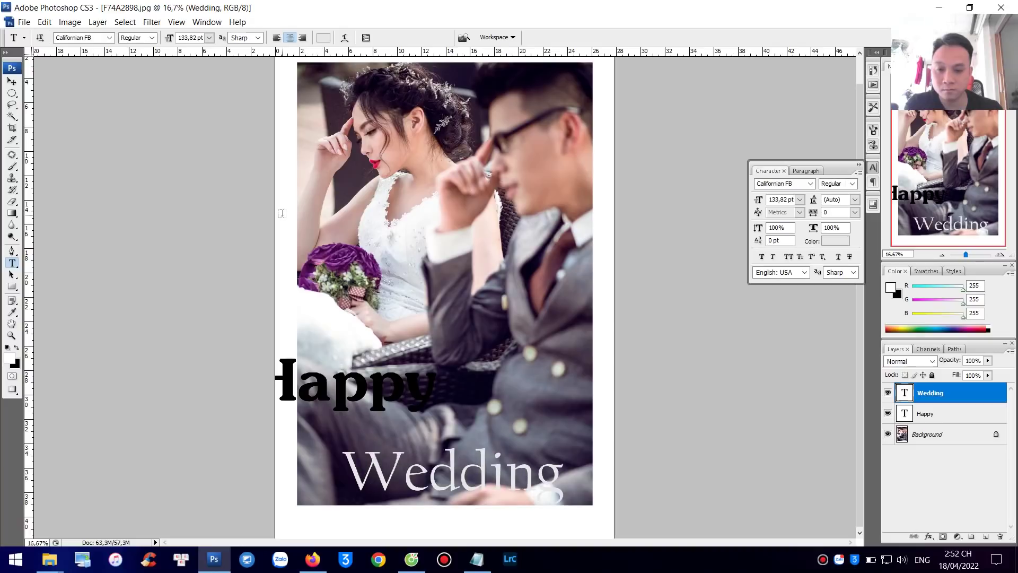
key(Down)
key(Down)
key(Down)
key(Down)
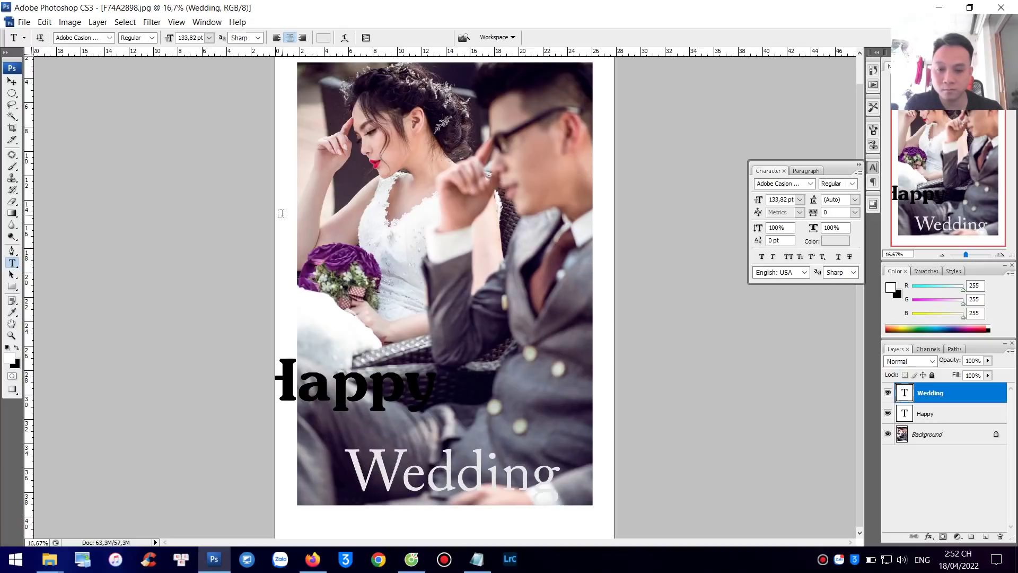
key(Down)
key(Down)
key(Down)
key(Down)
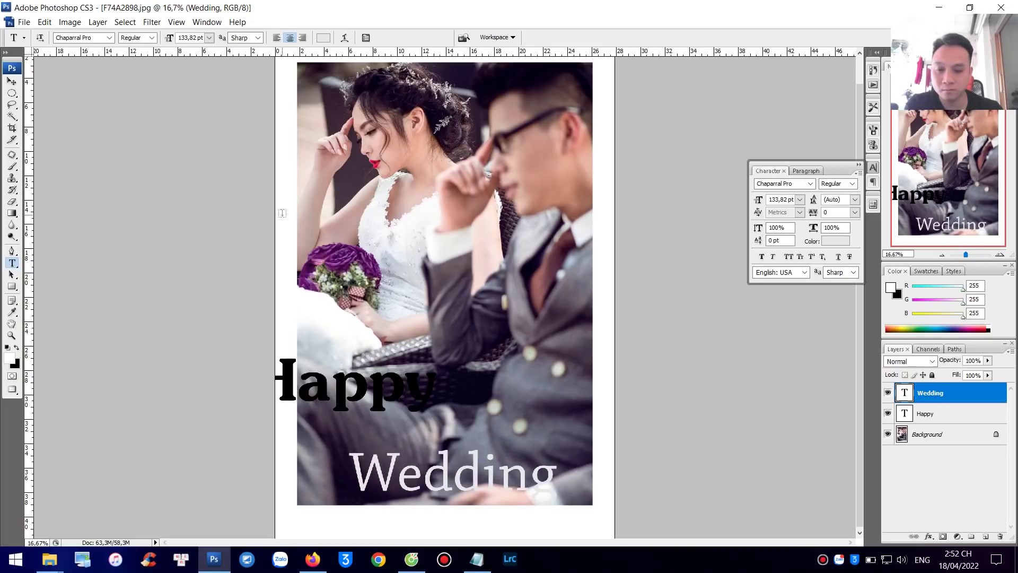
key(Down)
key(Down)
key(Down)
key(Down)
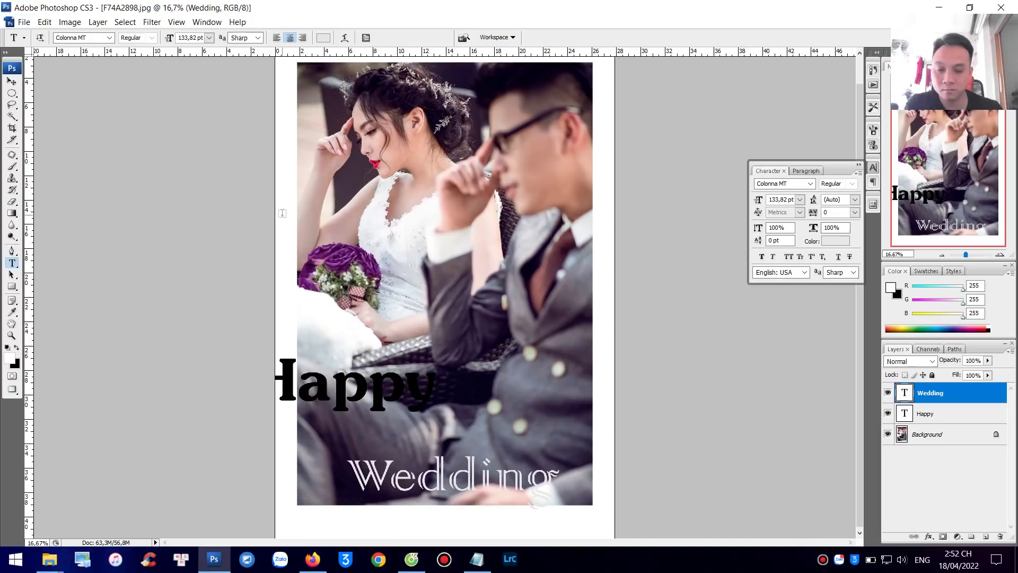
key(Down)
key(Down)
key(Down)
key(Down)
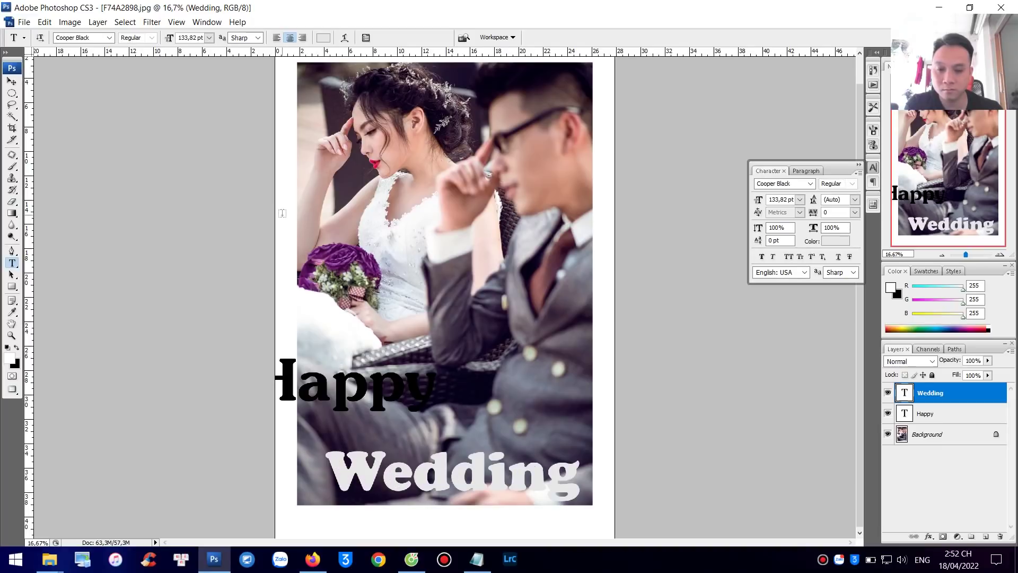
key(Down)
key(Down)
key(Down)
key(Down)
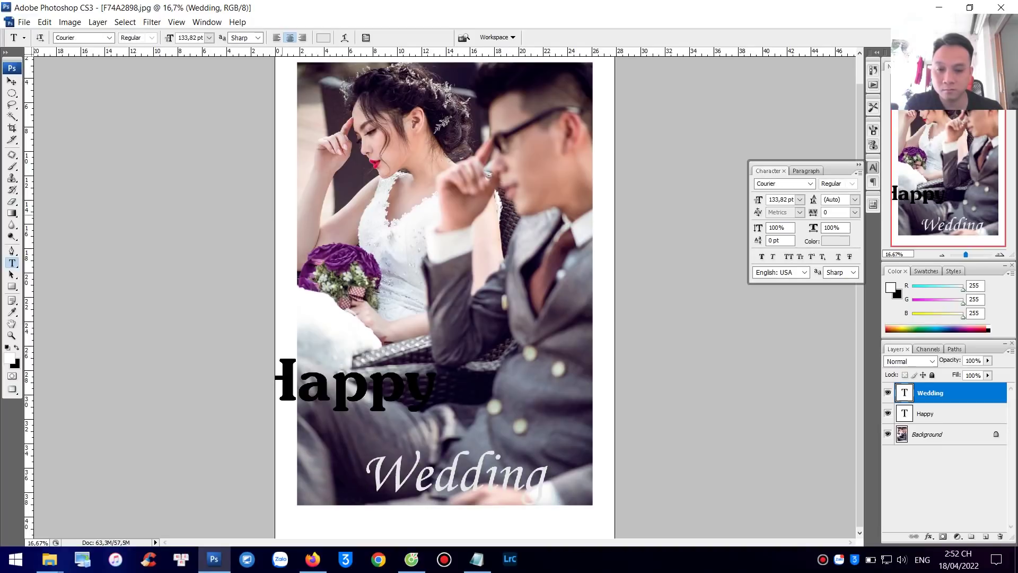
key(Down)
key(Down)
key(Up)
key(Down)
key(Down)
key(Down)
key(Down)
key(Down)
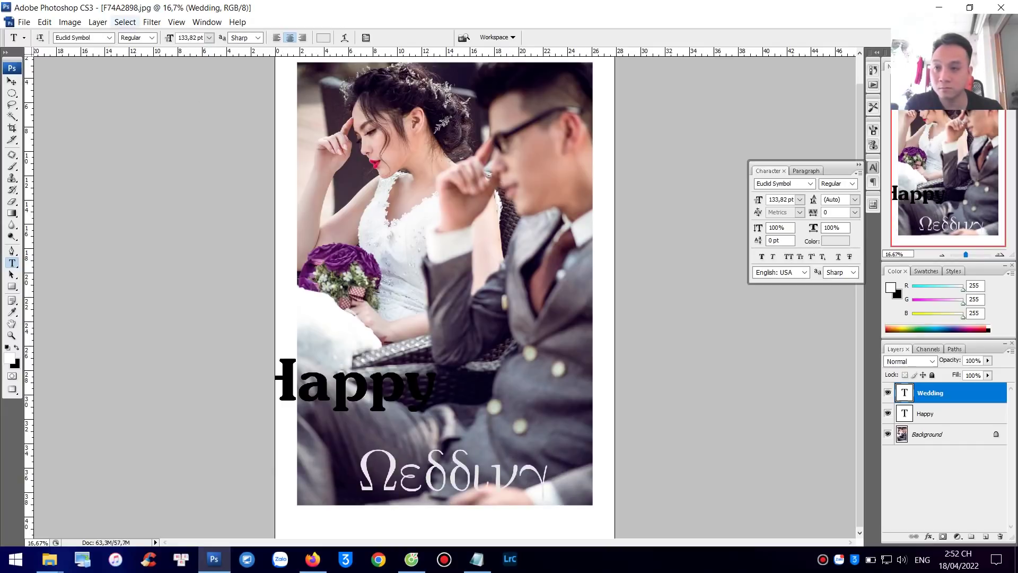
click(109, 38)
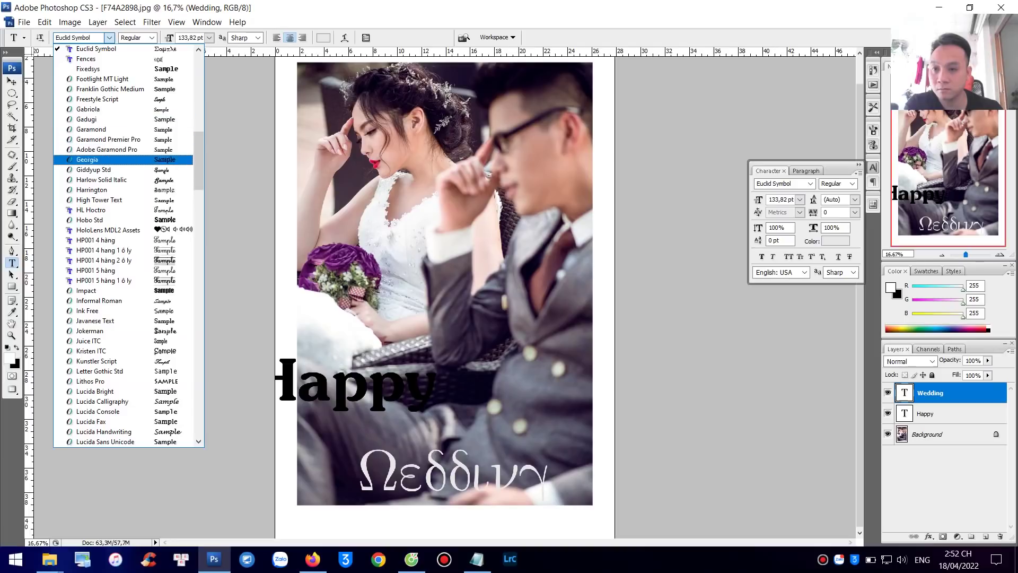
click(146, 219)
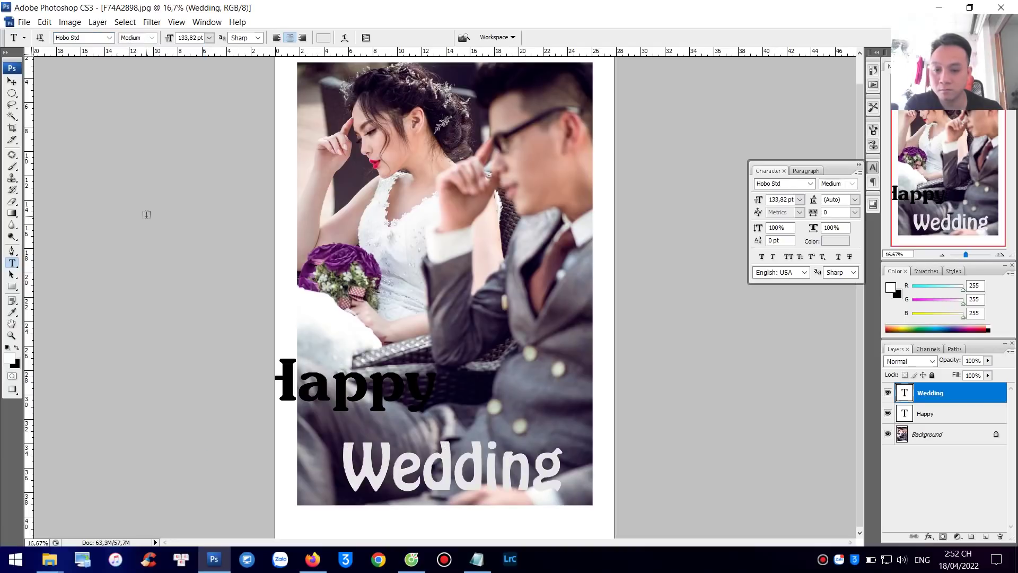
Set the font of the "Wedding" text to Vladimir Script
click(109, 38)
scroll(133, 175, down, 10)
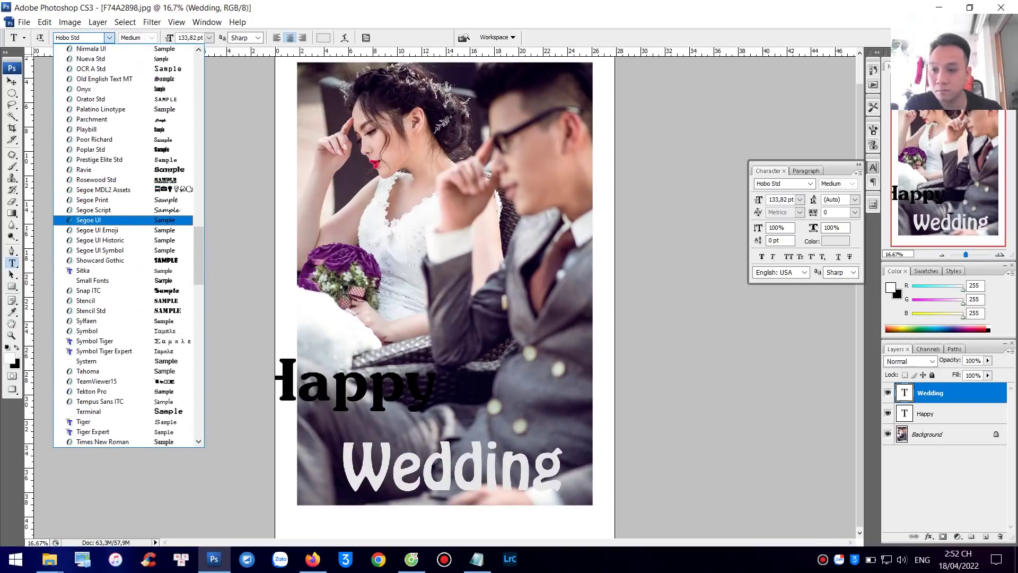
scroll(122, 219, down, 5)
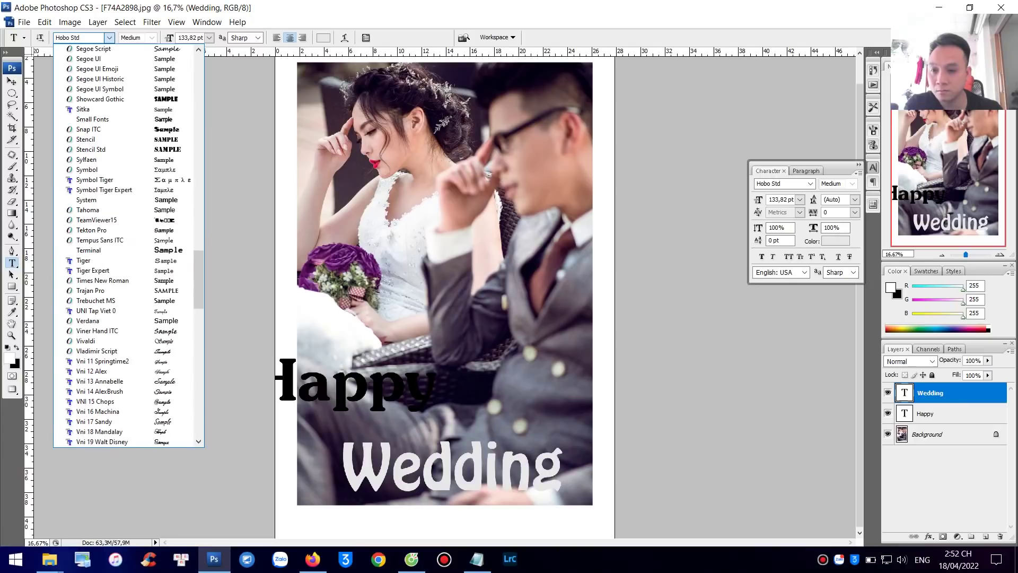
click(129, 350)
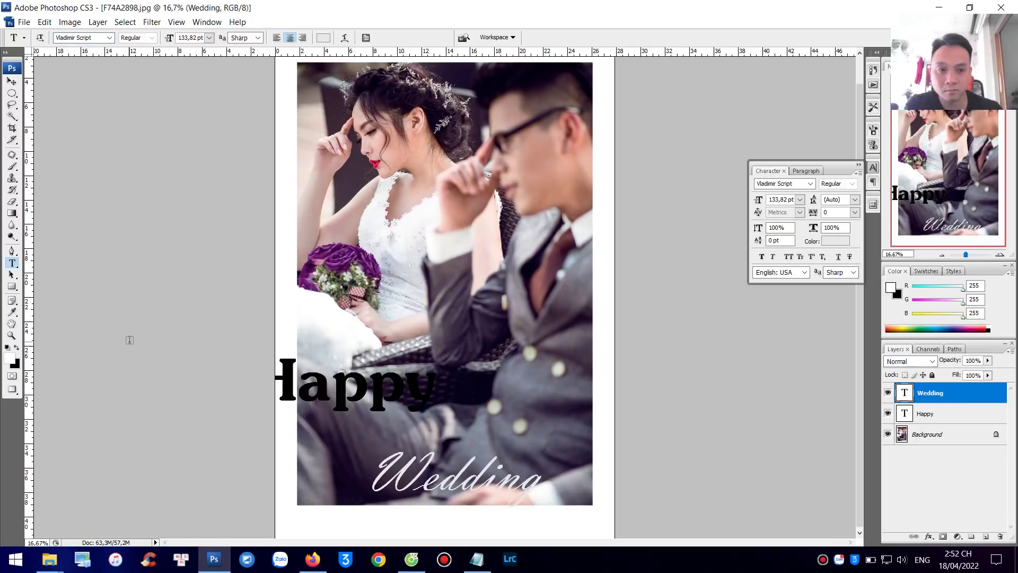
Move the "Happy" text fully onto the photo, directly above the word "Wedding"
click(368, 391)
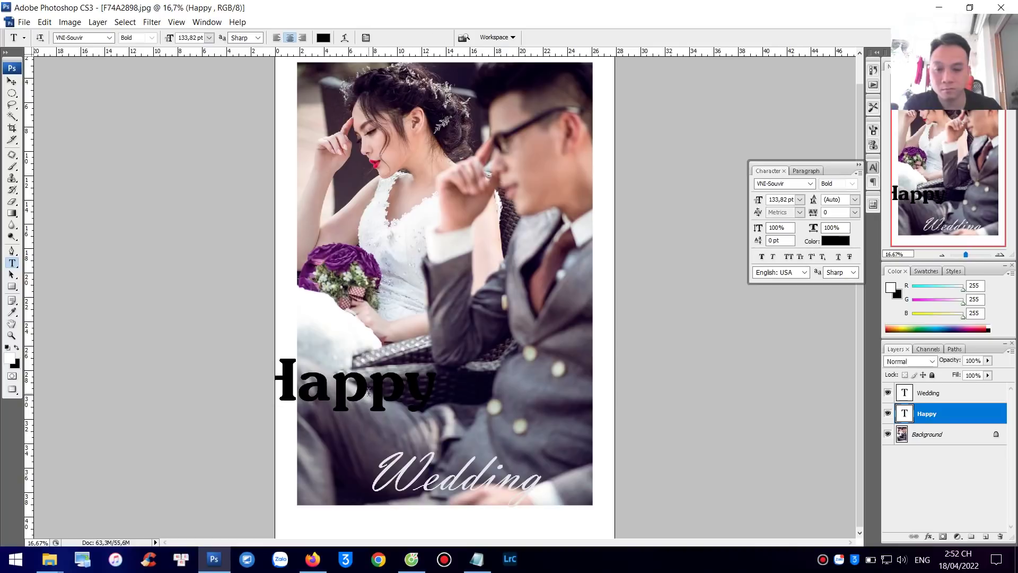
click(11, 80)
drag(371, 395, 439, 416)
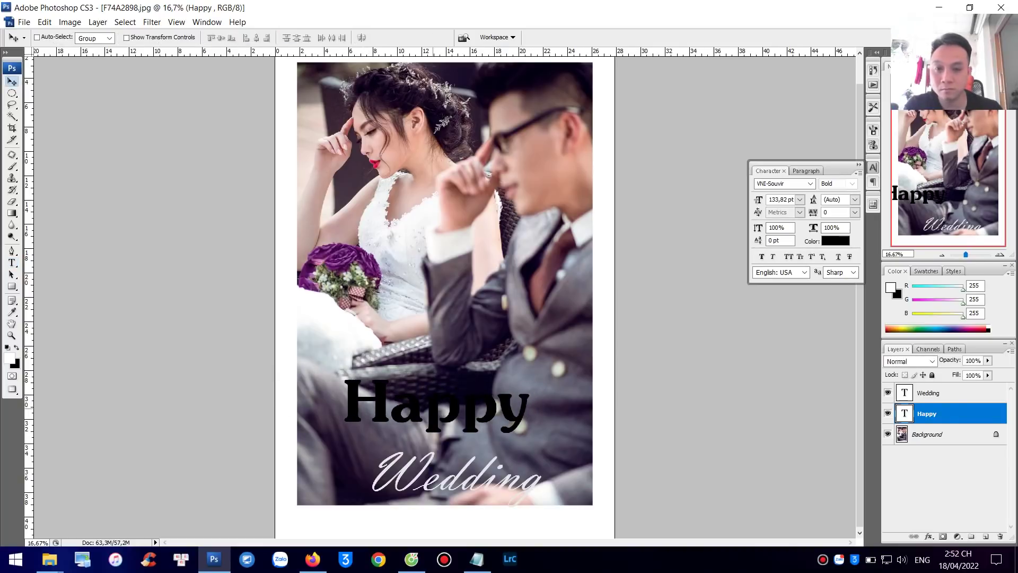
Change the color of the "Happy" text to white (ffffff)
key(t)
click(323, 37)
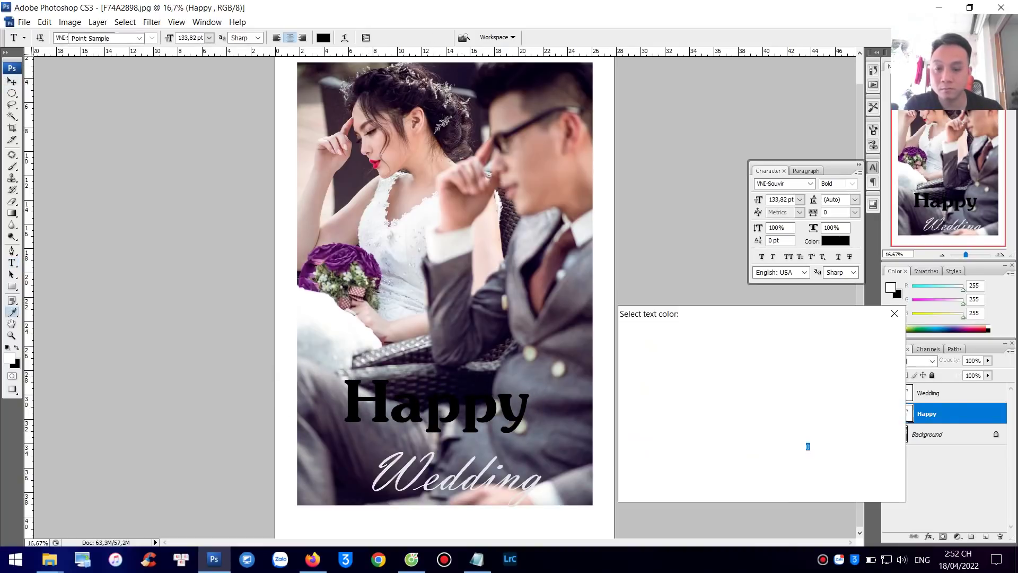
click(642, 360)
drag(643, 360, 626, 340)
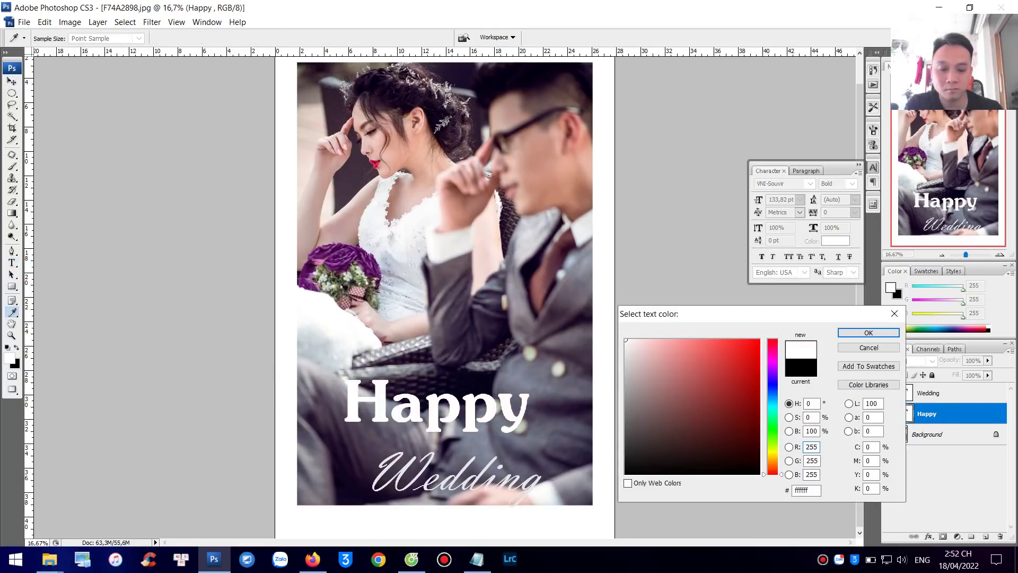
click(868, 332)
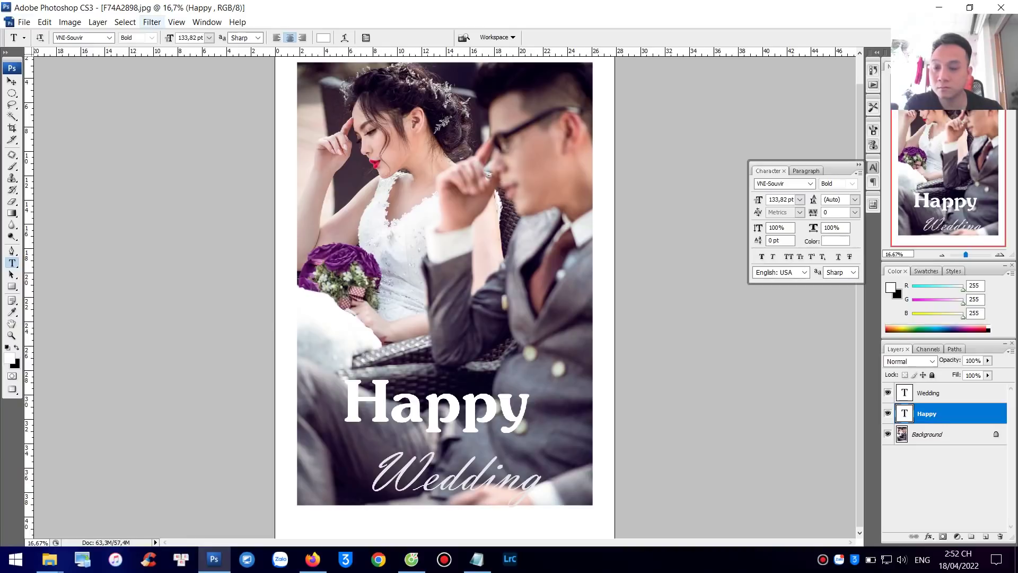
click(152, 22)
click(201, 112)
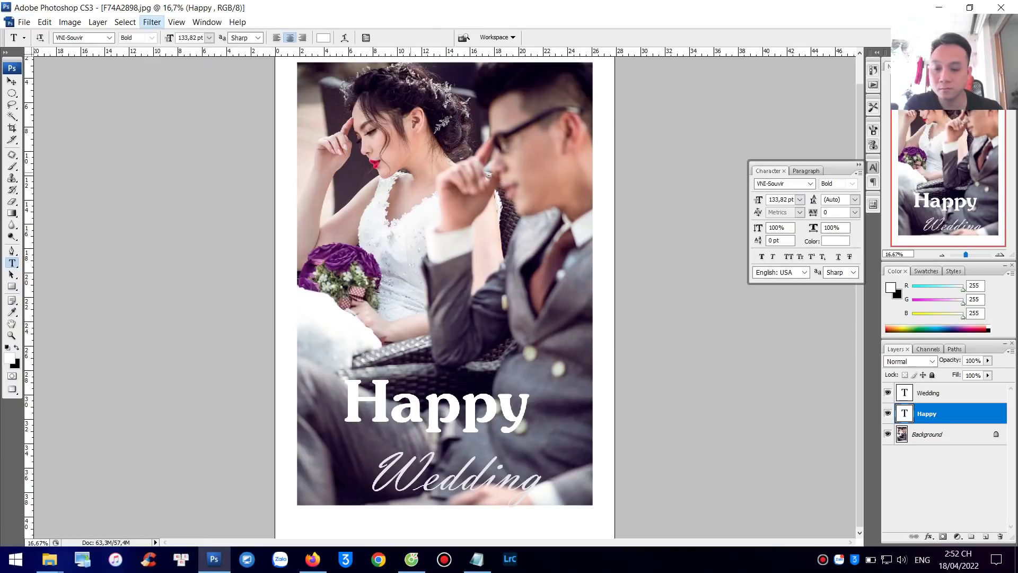
click(409, 173)
text(t)
key(Escape)
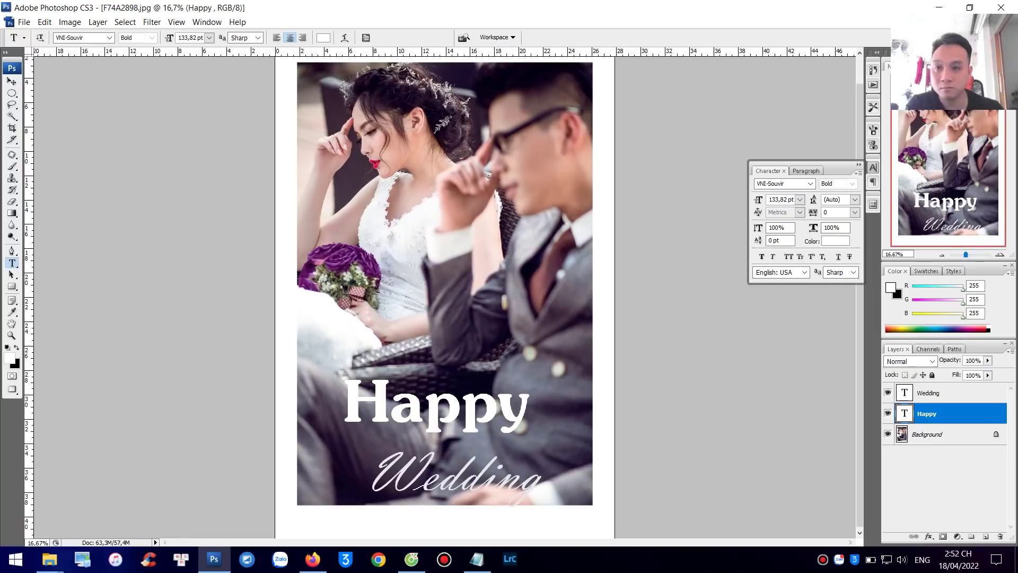
Set the font of the "Happy" text to VNI-Script, and make the "Wedding" layer active
click(109, 38)
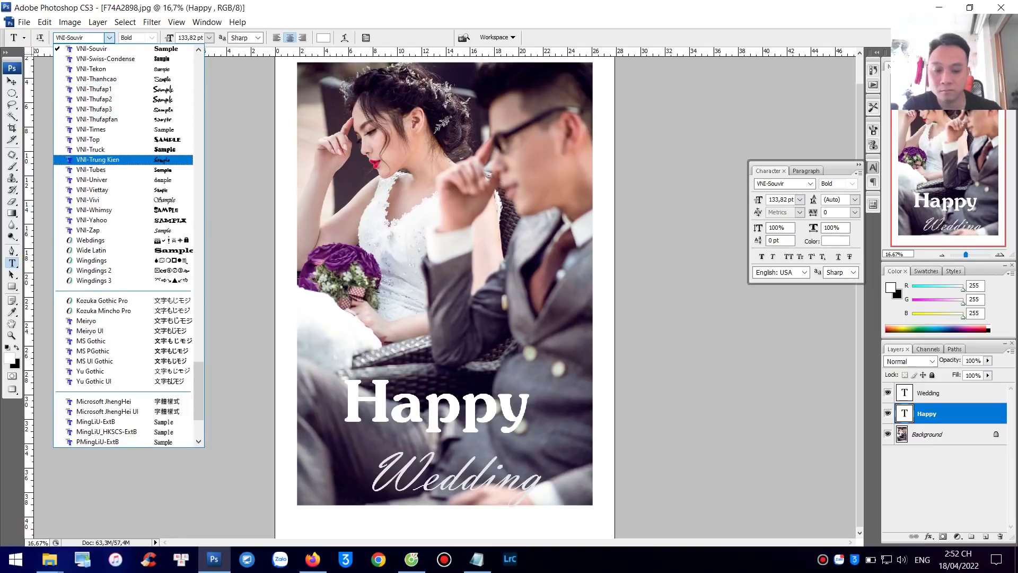
scroll(122, 167, up, 5)
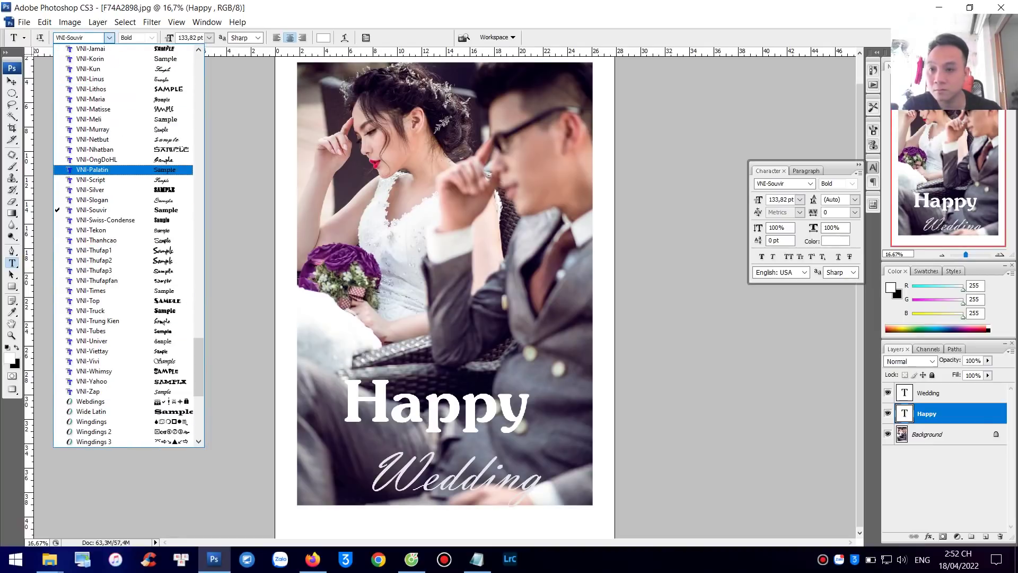
click(92, 179)
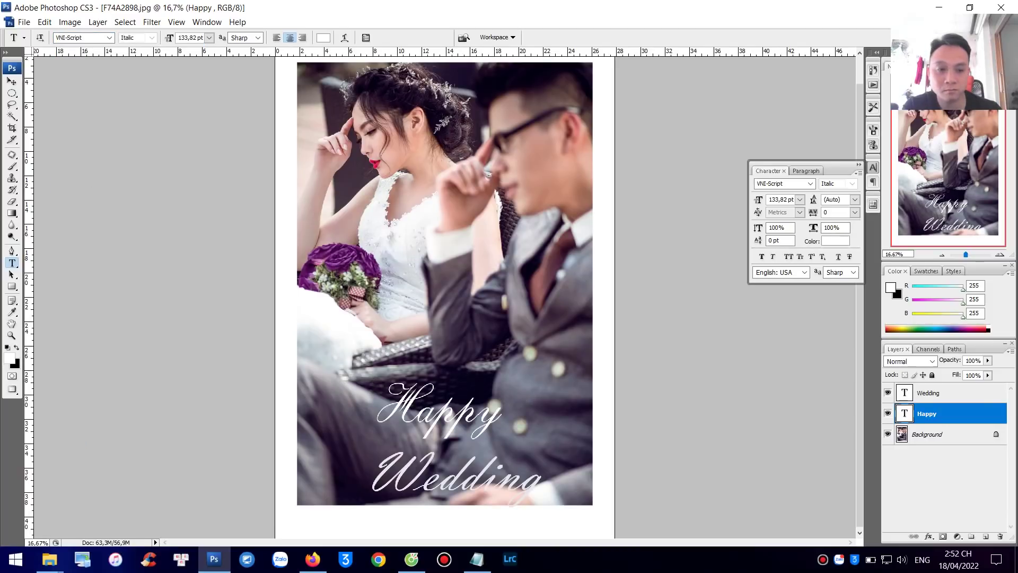
click(931, 393)
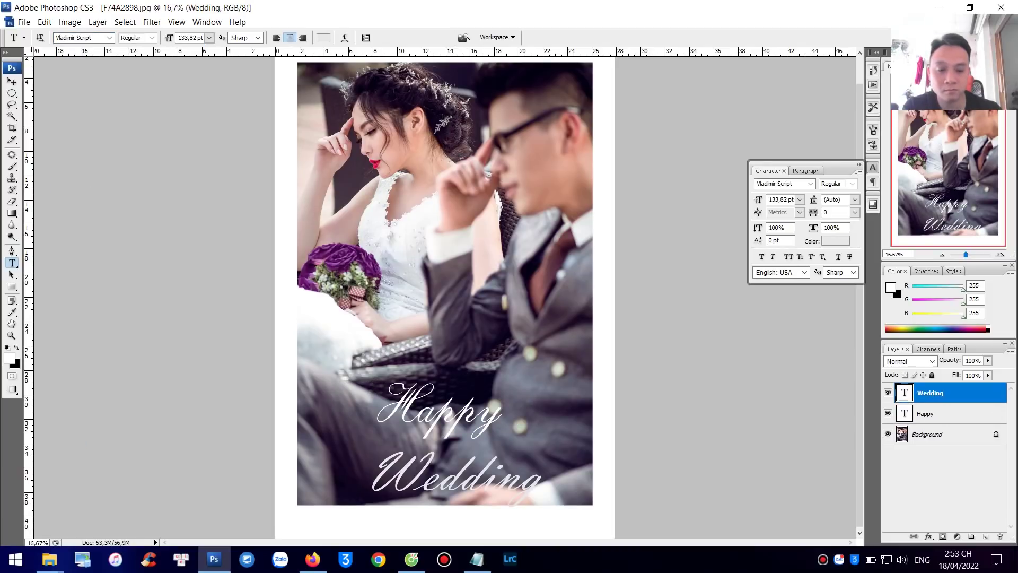
Set the font of the "Happy" text to Vladimir Script
click(74, 38)
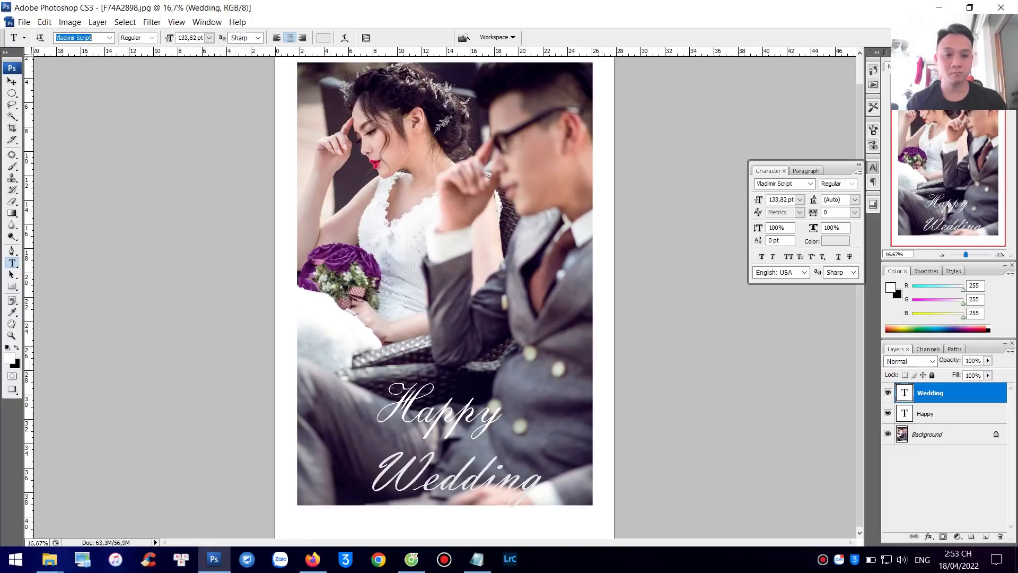
click(927, 413)
text(Vl)
key(Return)
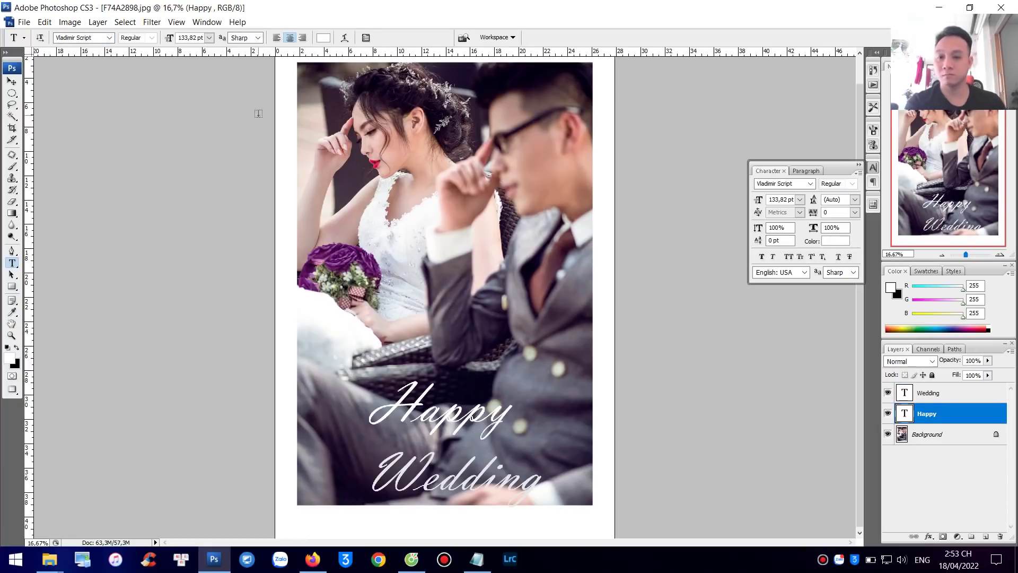
Move the "Happy" text to the photo's left edge, above and to the left of "Wedding"
key(v)
drag(434, 381, 378, 391)
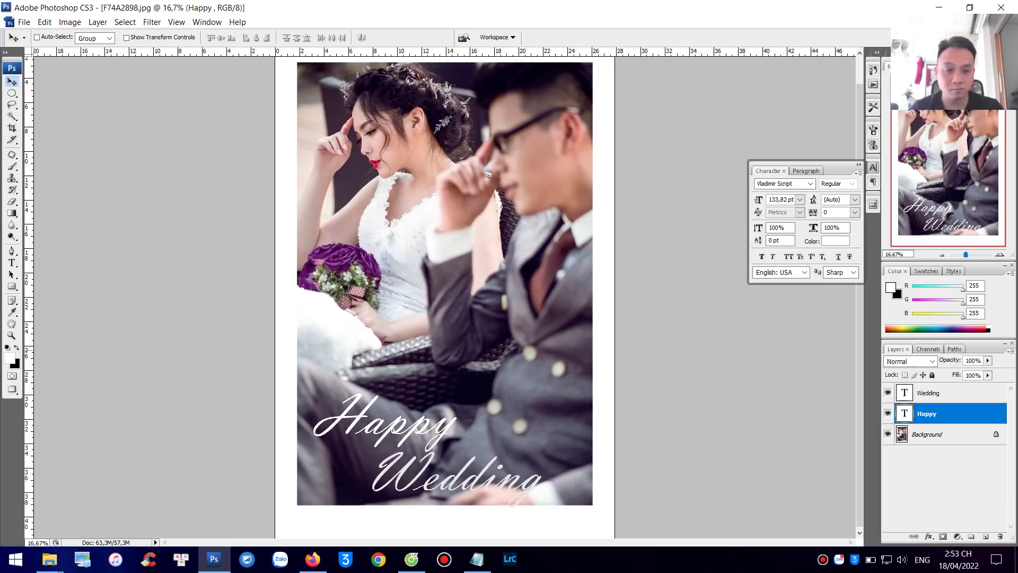
drag(422, 429, 403, 416)
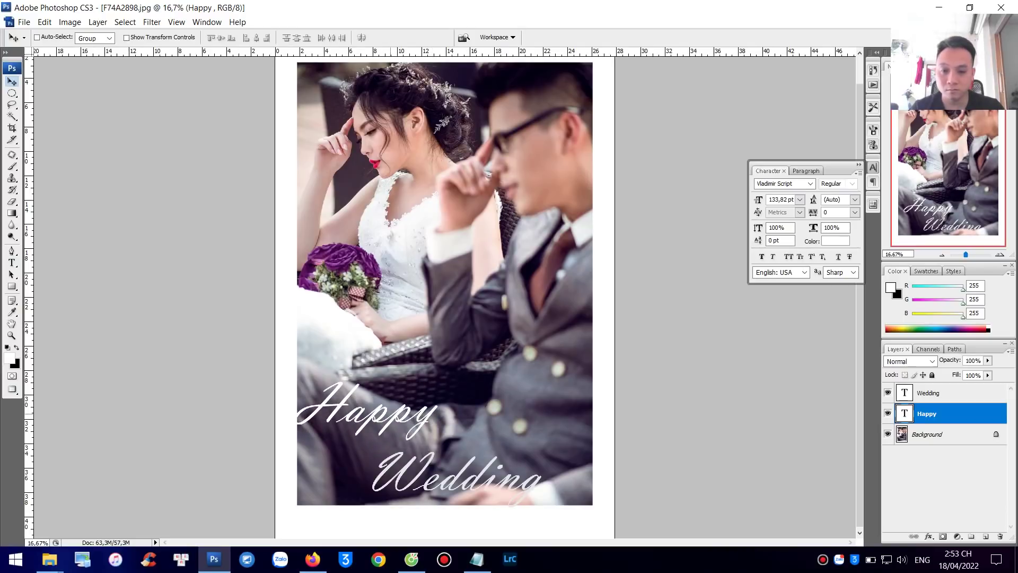
Move the "Wedding" text slightly up and right so it ends near the photo's right edge
right_click(433, 458)
click(451, 466)
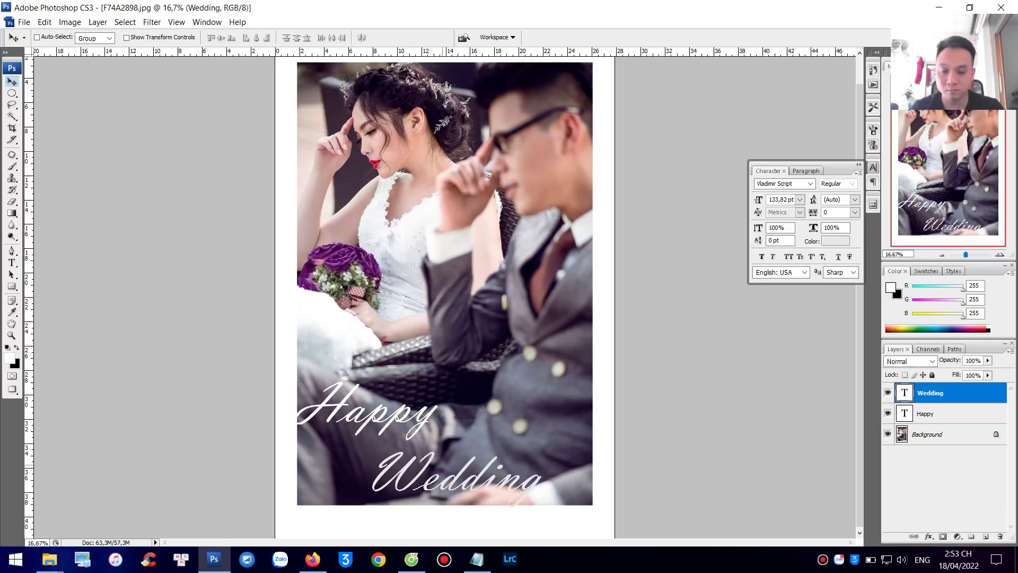
drag(451, 466, 450, 454)
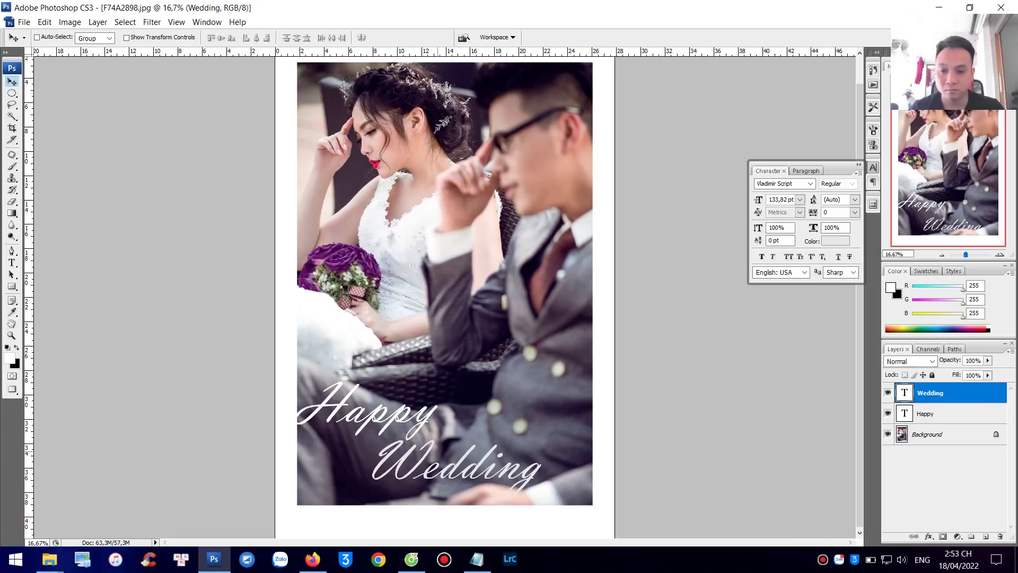
drag(450, 454, 489, 455)
Delete the separate "Happy" text layer
right_click(430, 416)
click(451, 423)
drag(451, 422, 453, 423)
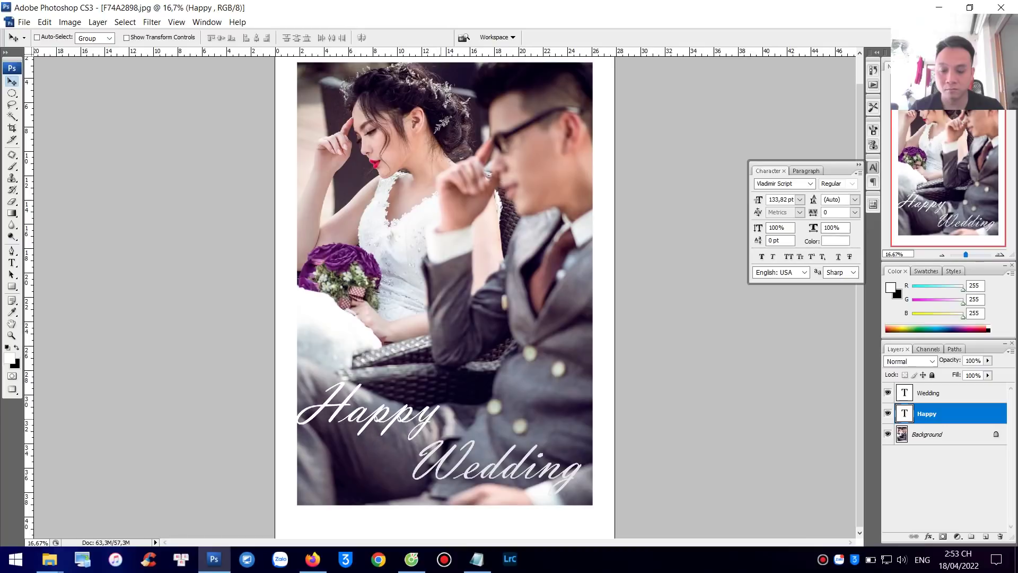
key(t)
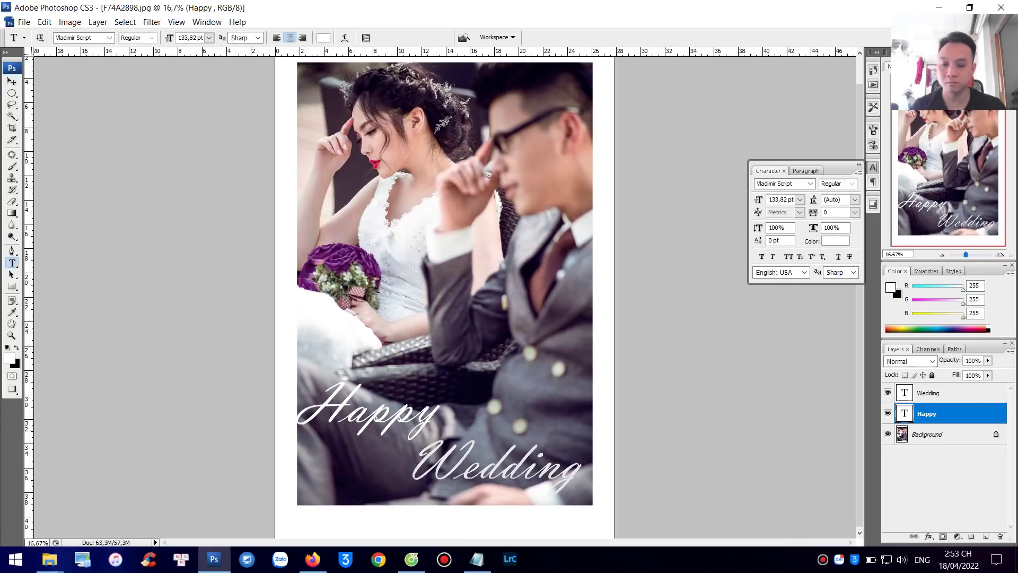
key(Delete)
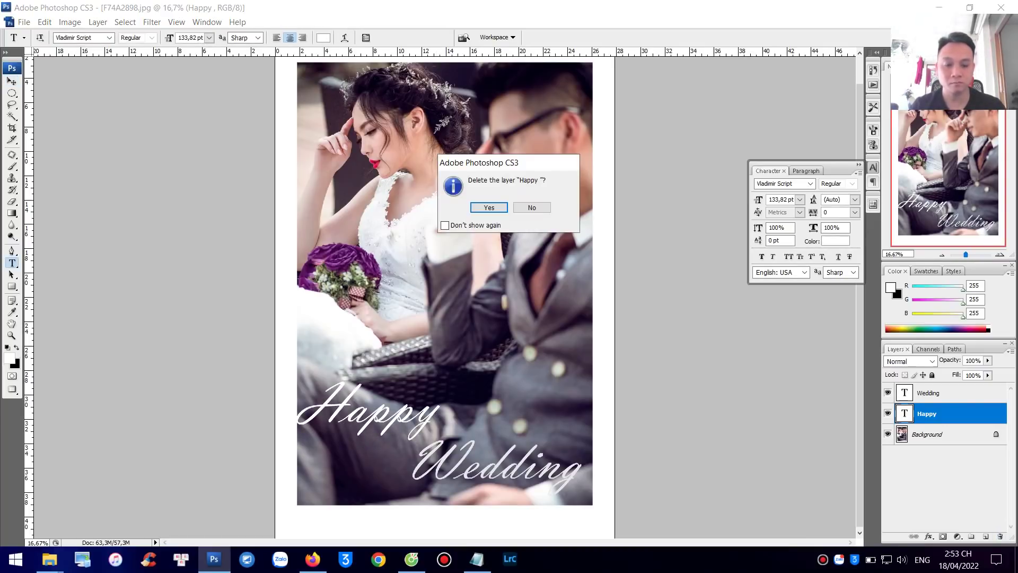
key(Return)
Insert "Happy " before "Wedding" in the remaining text layer so it reads "Happy Wedding" on one line
click(930, 393)
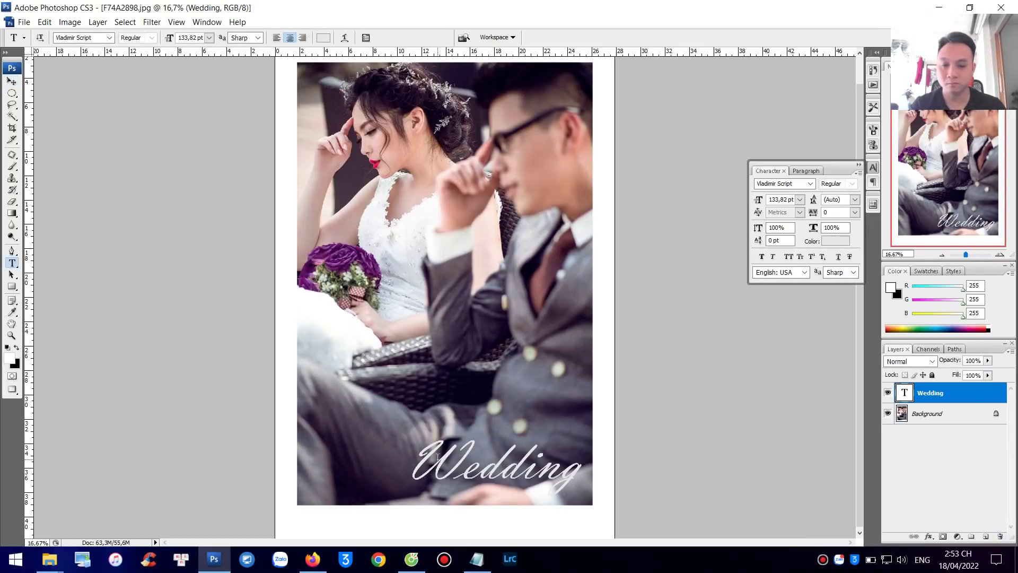
key(y)
key(t)
click(418, 464)
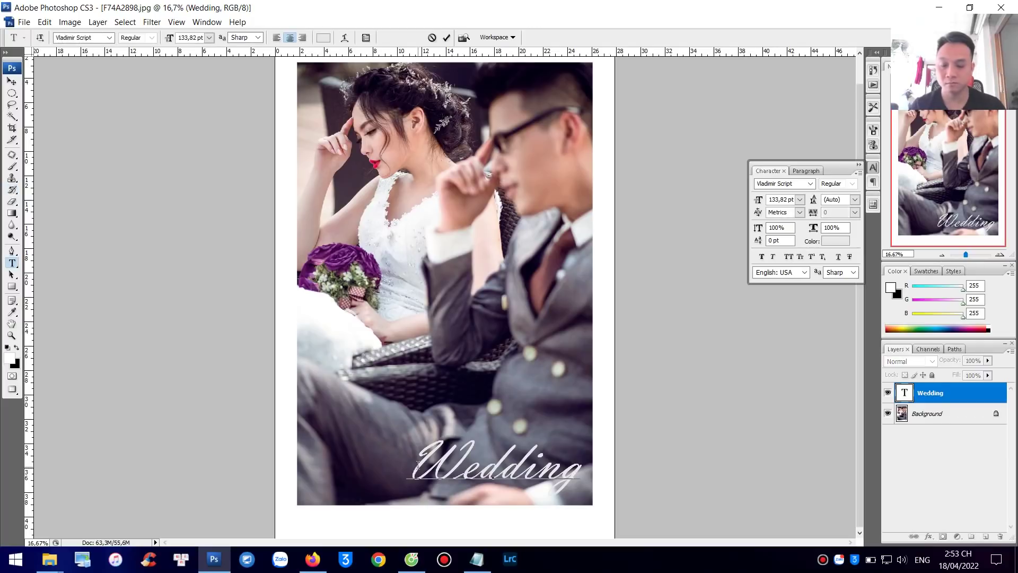
text(H)
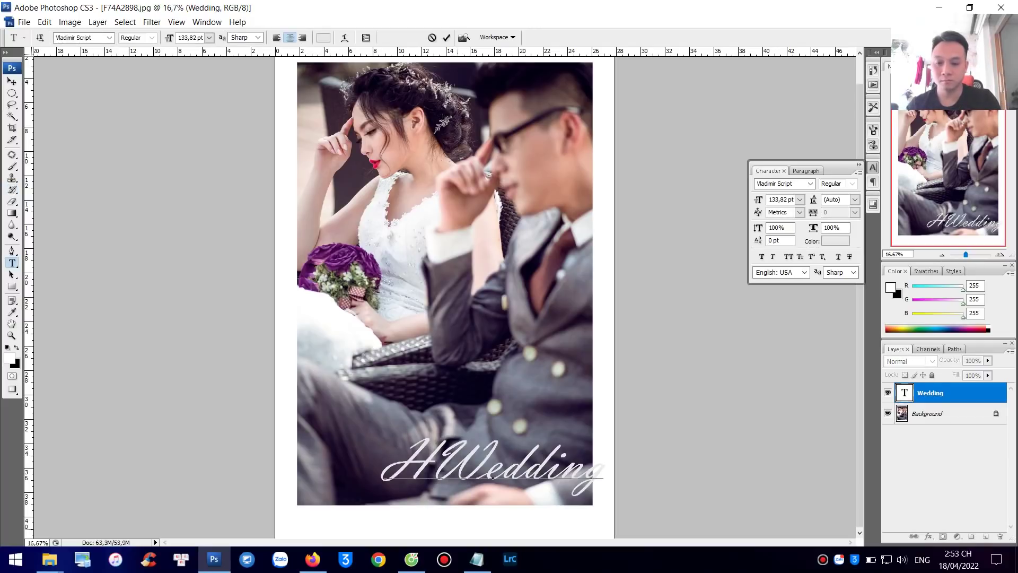
text(app)
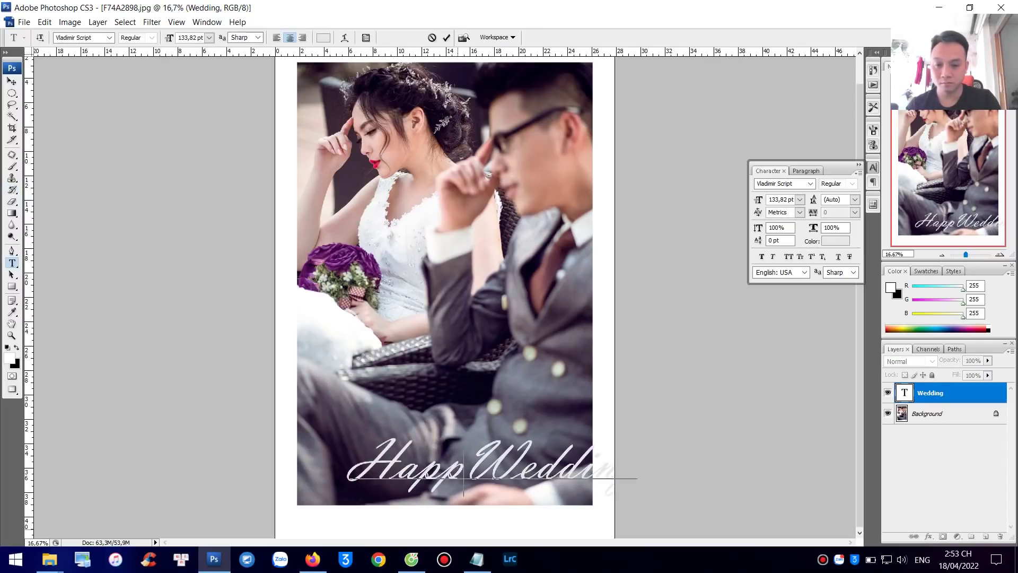
text(y)
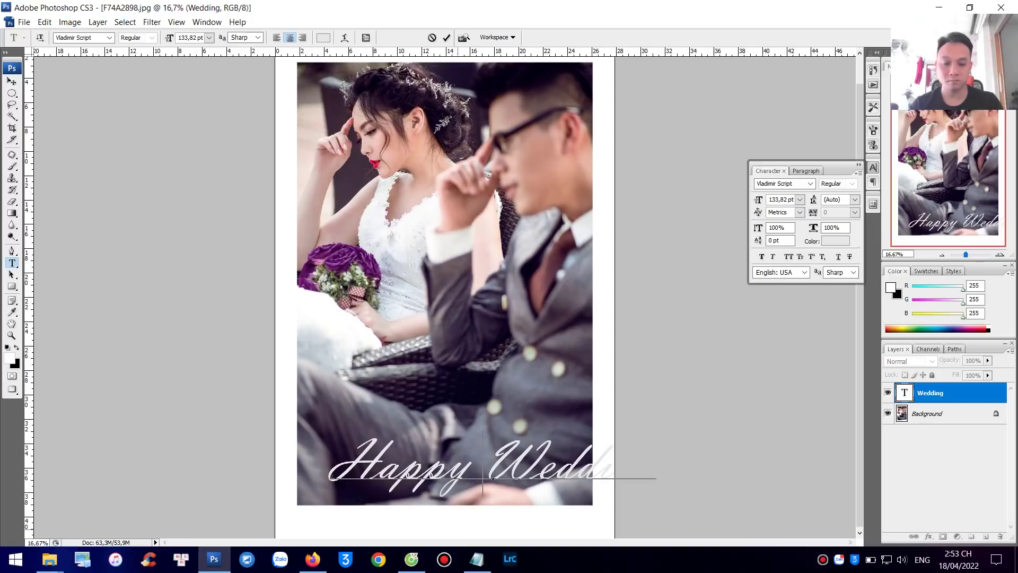
key(ctrl+Return)
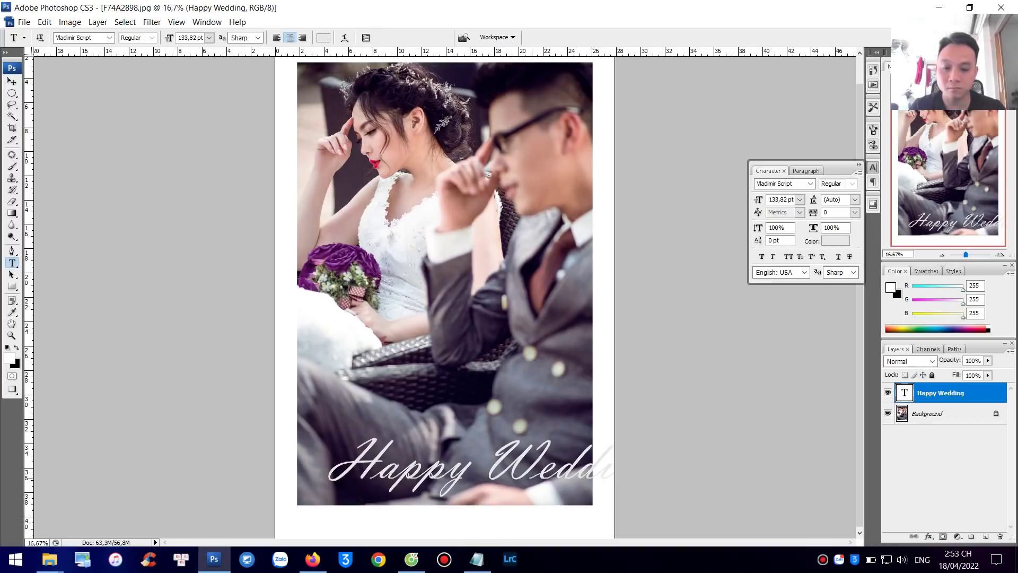
Scale down the "Happy Wedding" text to fit within the photo's width and center it slightly above the photo's lower edge
key(ctrl+t)
drag(658, 429, 606, 428)
drag(503, 459, 477, 461)
key(Return)
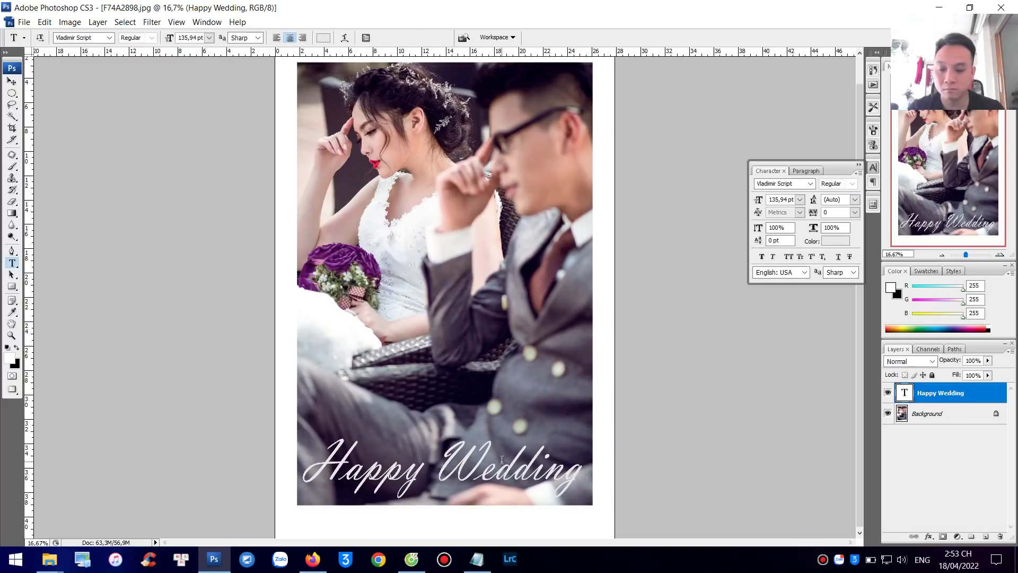
key(v)
mouse_move(495, 466)
mouse_down()
mouse_move(498, 421)
mouse_move(496, 459)
mouse_up()
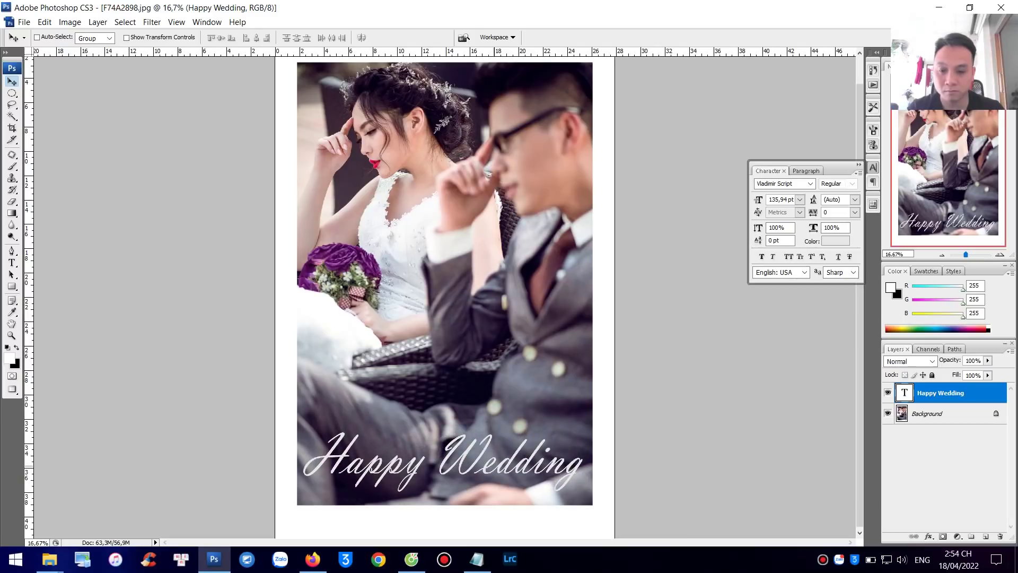
key(m)
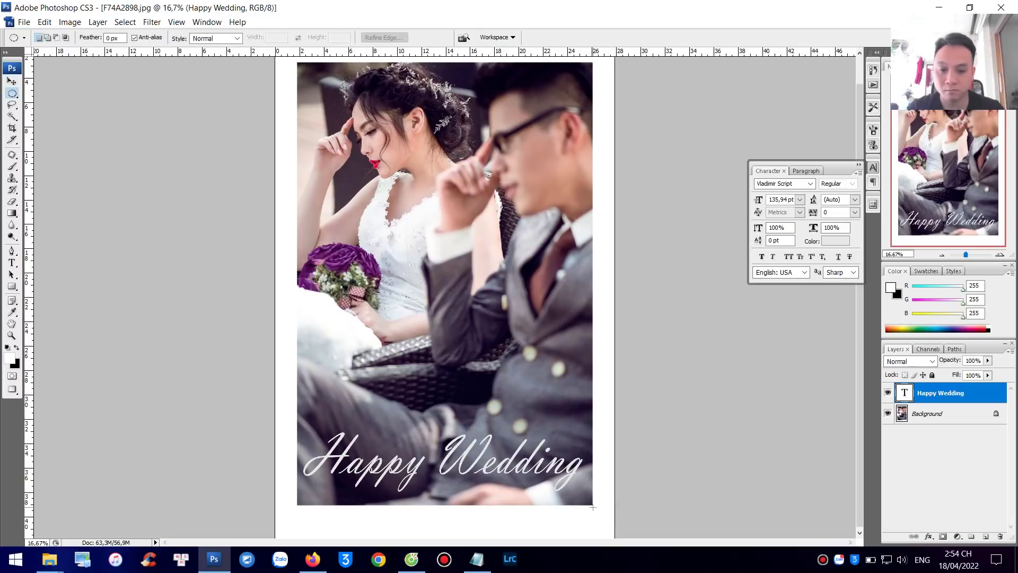
drag(592, 505, 332, 408)
key(ctrl+d)
Fill a full-width rectangular band behind the lettering area at the photo's lower edge with black on a new layer
key(shift+m)
drag(357, 407, 297, 401)
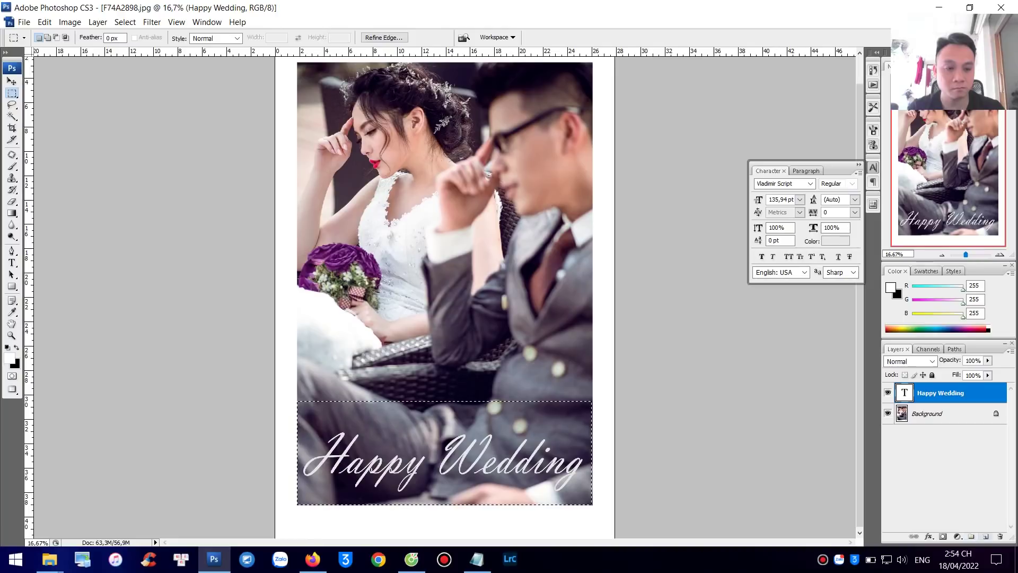
click(985, 536)
key(alt+BackSpace)
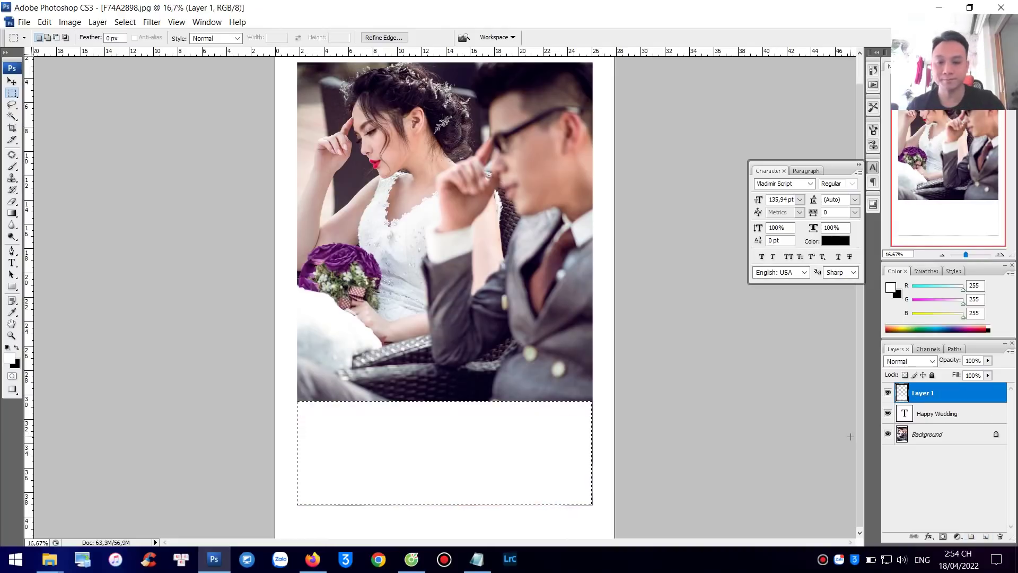
key(ctrl+z)
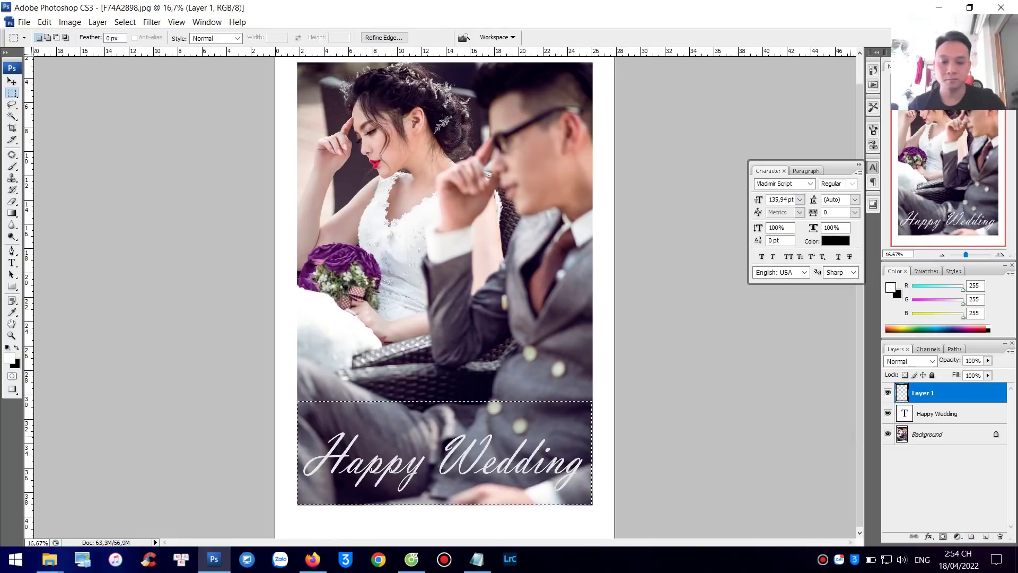
key(ctrl+BackSpace)
key(ctrl+d)
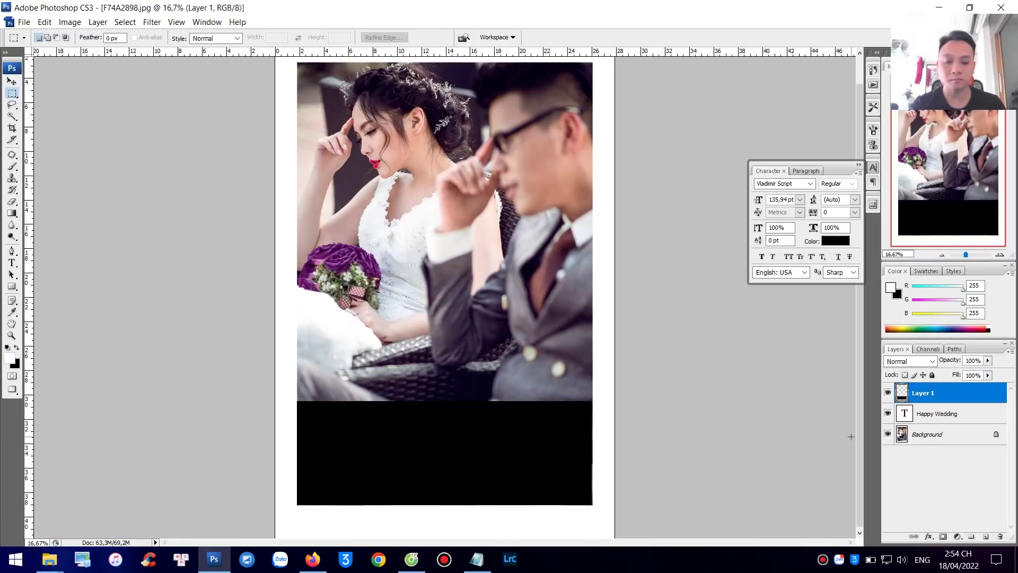
Place the black band layer beneath the "Happy Wedding" text and set its opacity to 20%
key(ctrl+bracketleft)
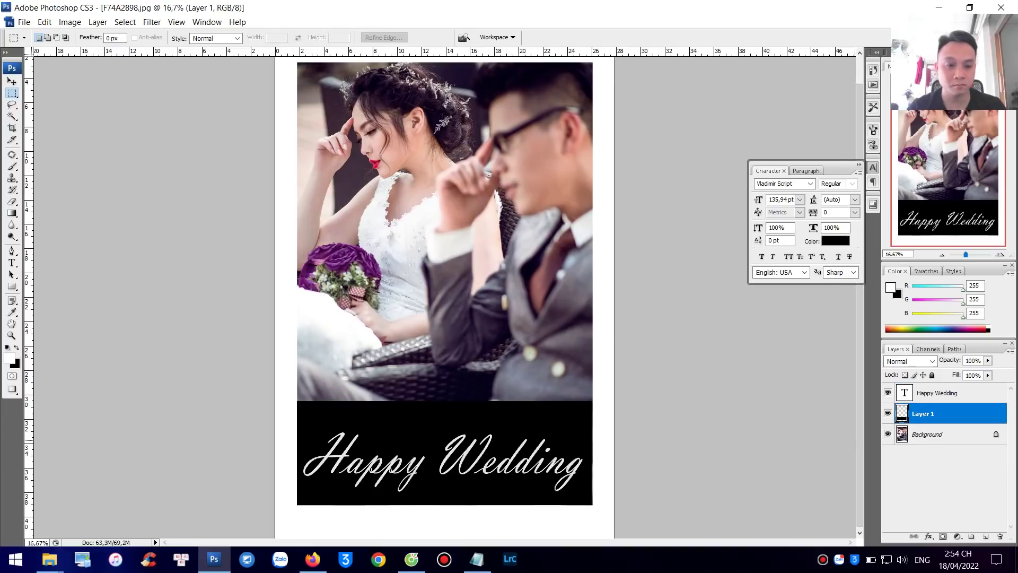
key(v)
key(2)
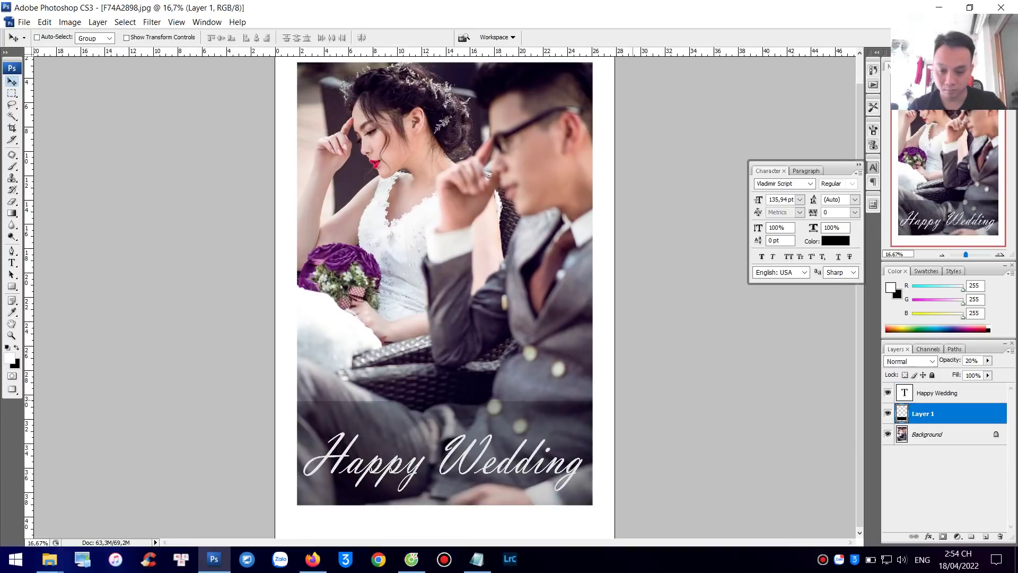
key(3)
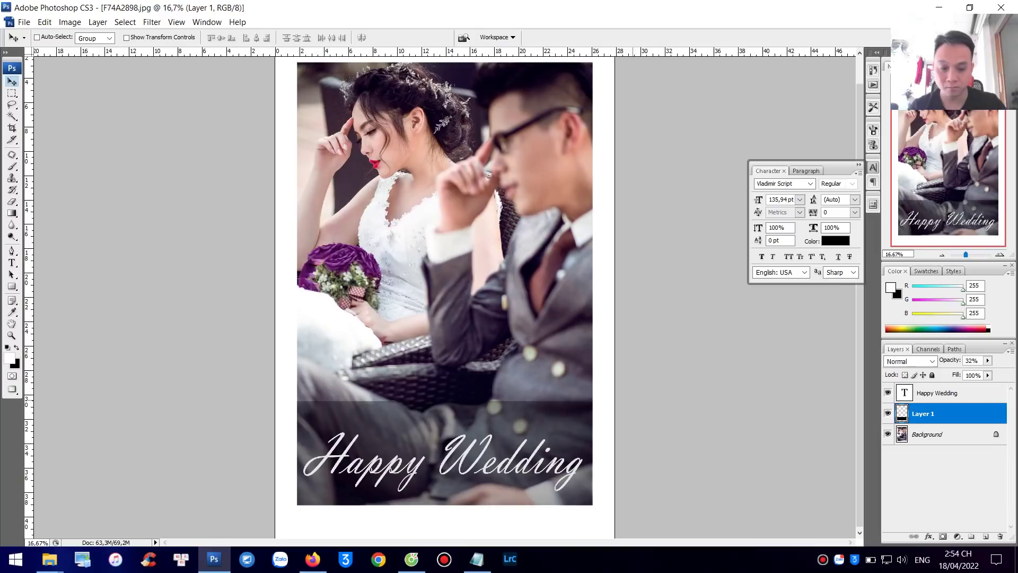
key(2)
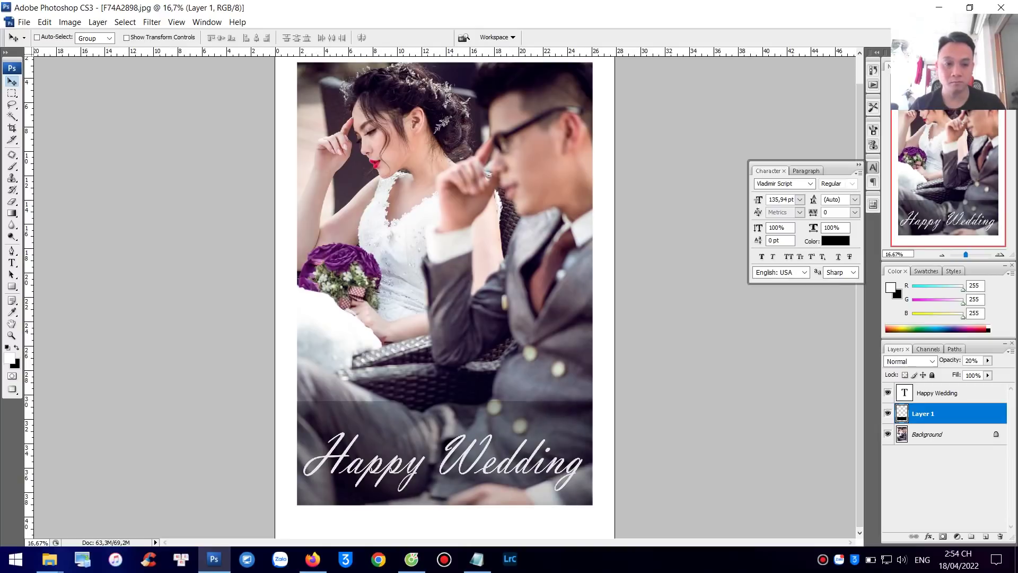
Recolor the band with the skin tone sampled from the man's neck (RGB 189, 129, 103)
ctrl+click(902, 413)
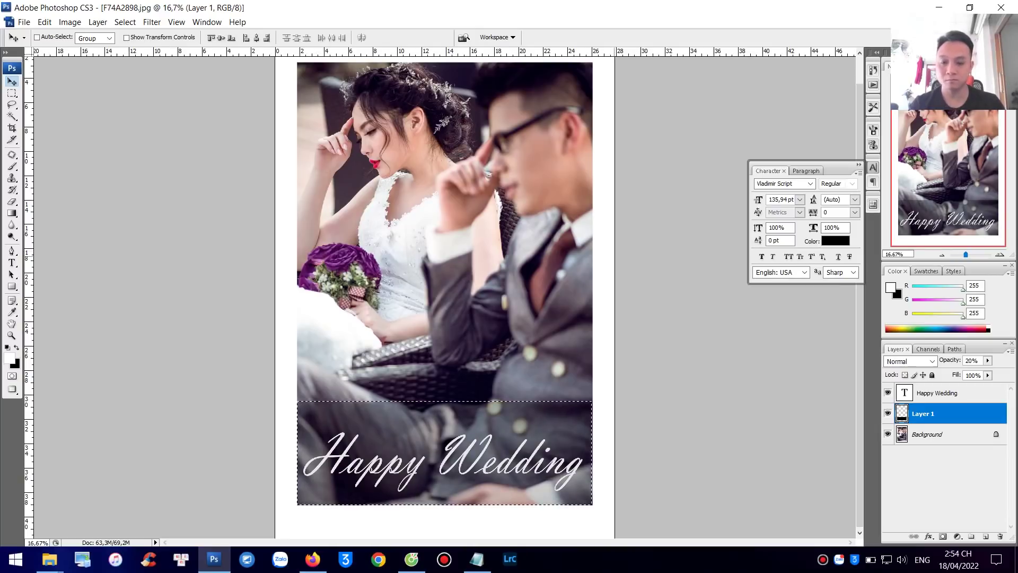
key(i)
click(578, 186)
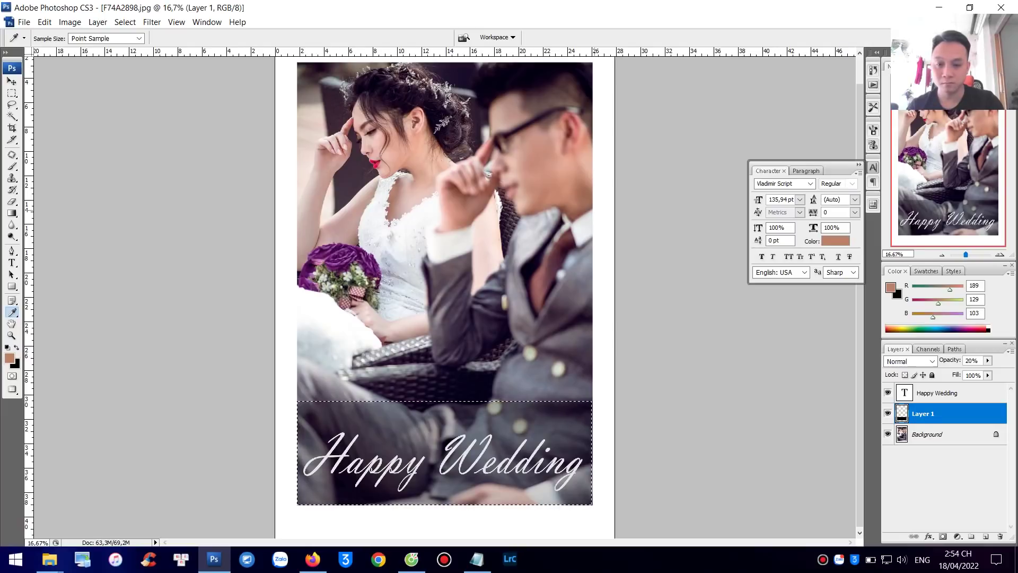
key(alt+BackSpace)
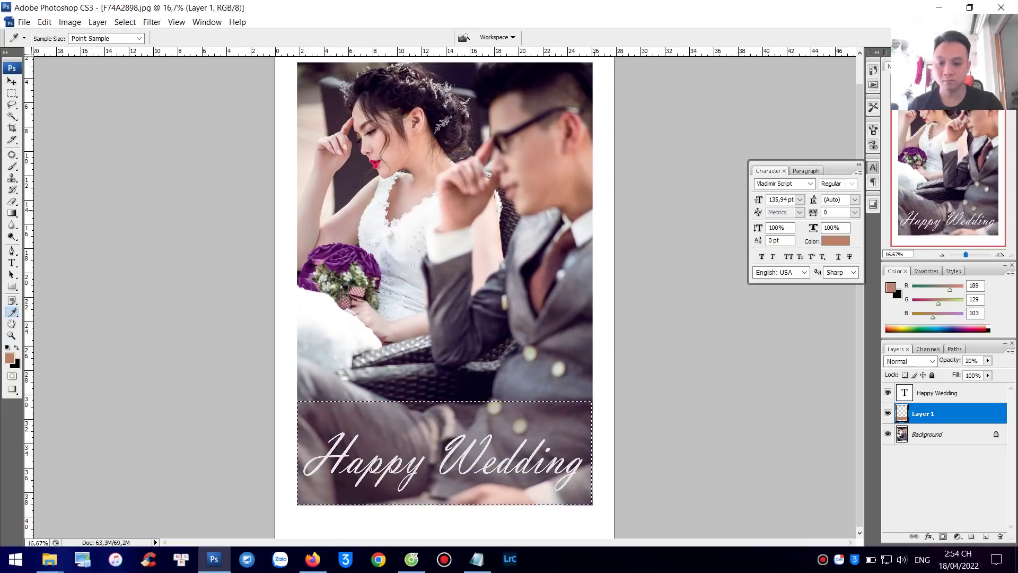
key(ctrl+d)
Stretch the skin-toned band upward so it covers the entire photo inside the white border
key(v)
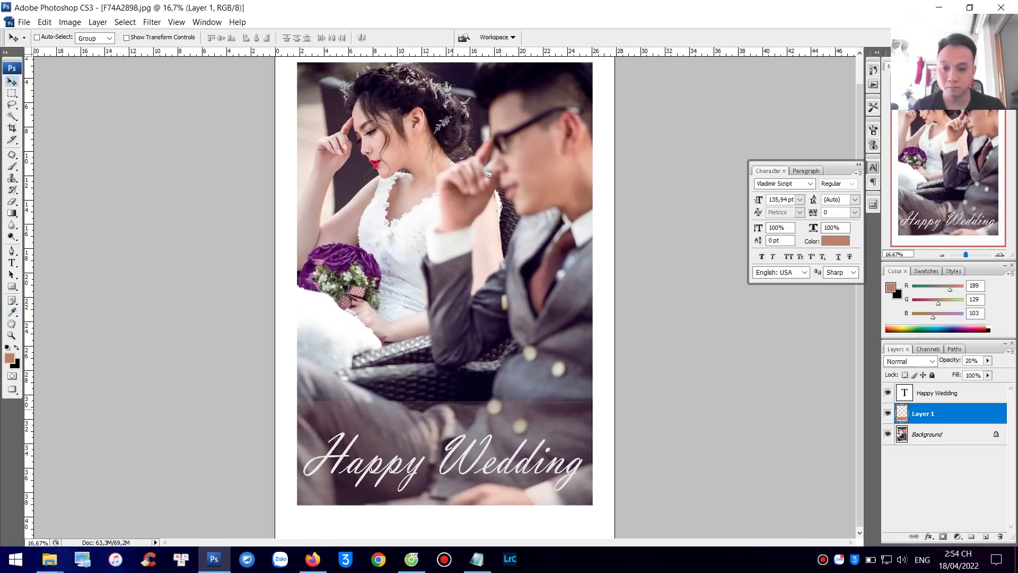
key(ctrl+t)
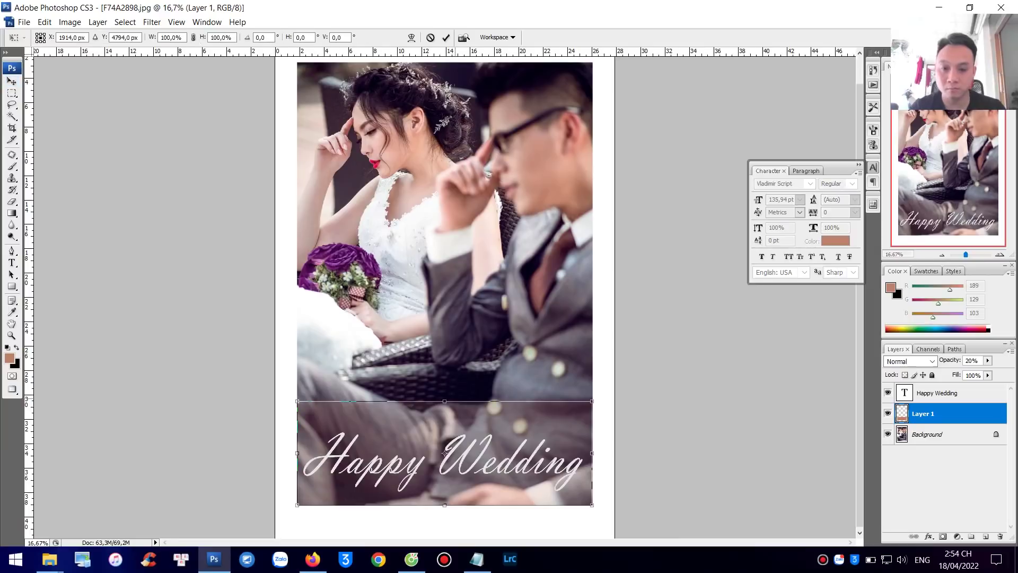
drag(447, 401, 444, 83)
key(Return)
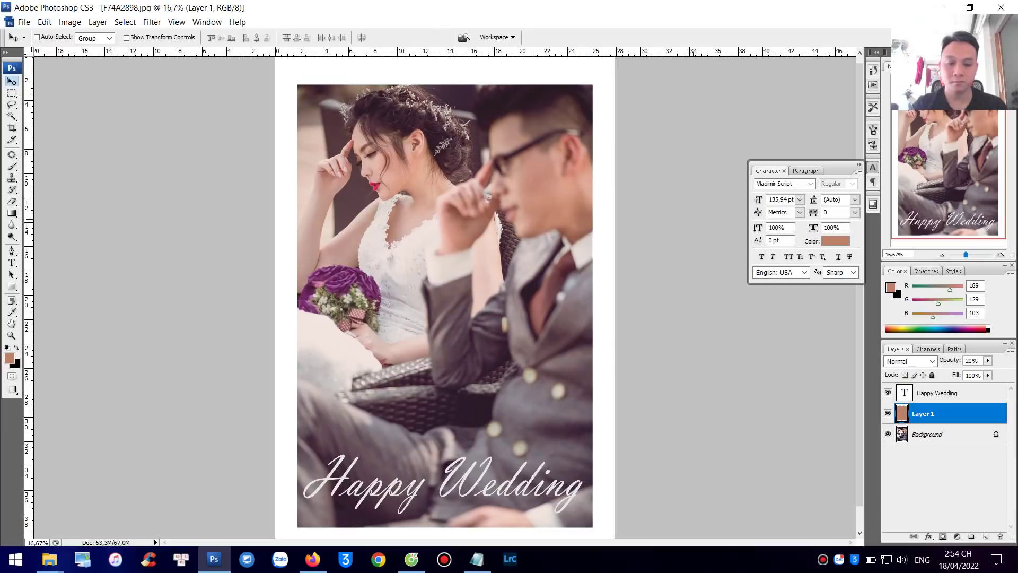
key(ctrl+minus)
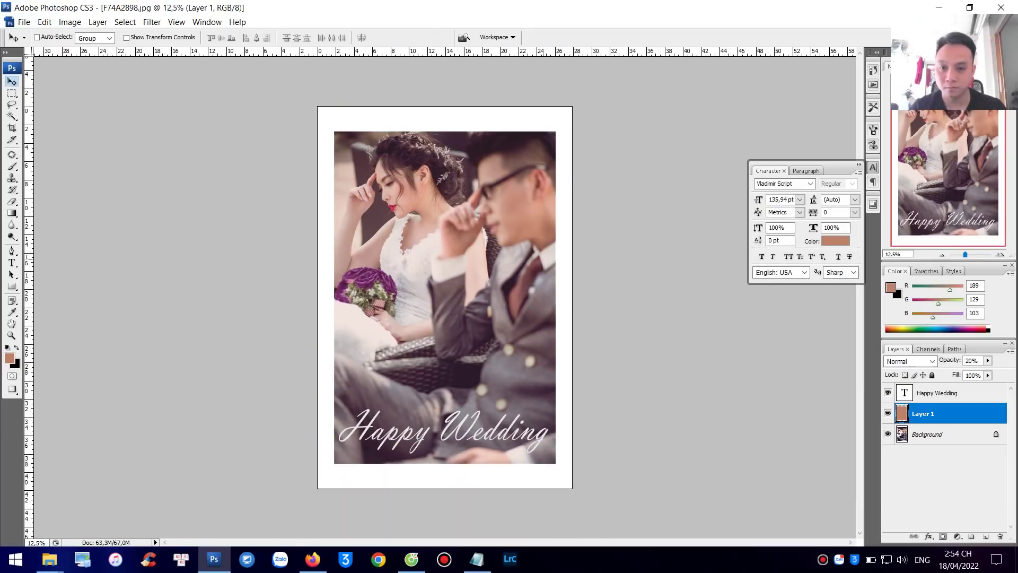
key(ctrl+plus)
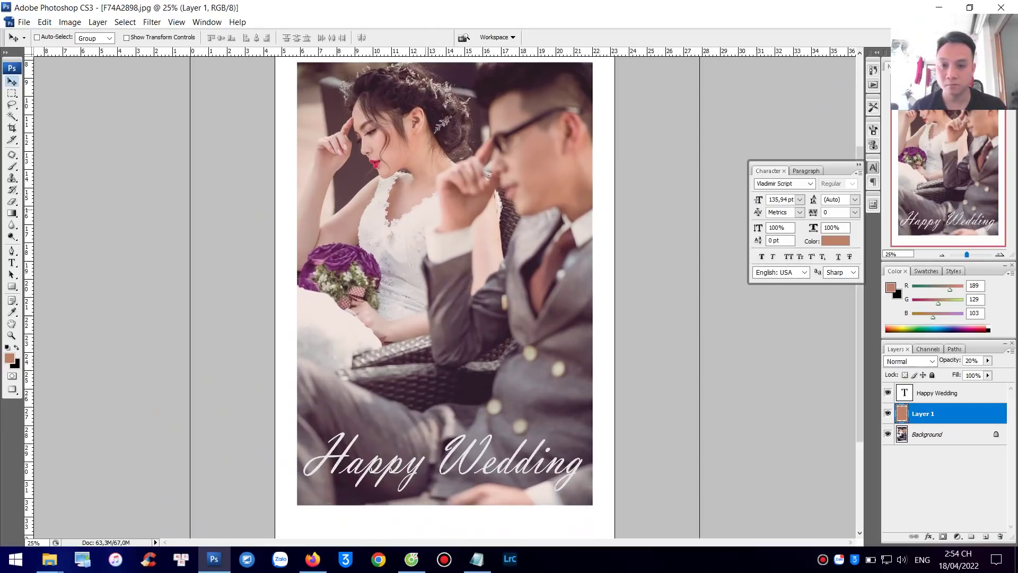
key(ctrl+plus)
key(ctrl+0)
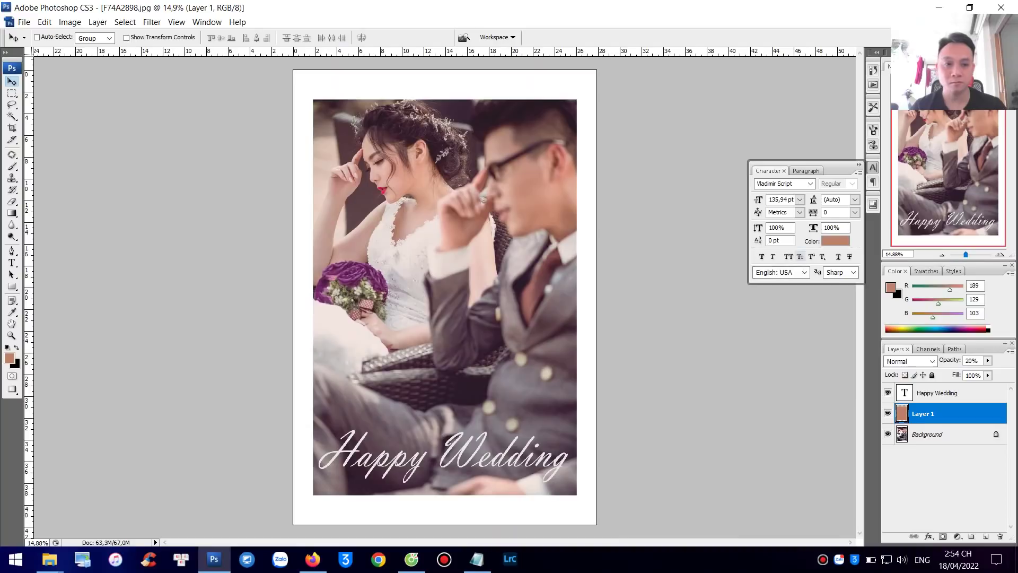
Set the skin-toned layer's opacity to 15% and the "Happy Wedding" text layer's opacity to 80%
click(859, 165)
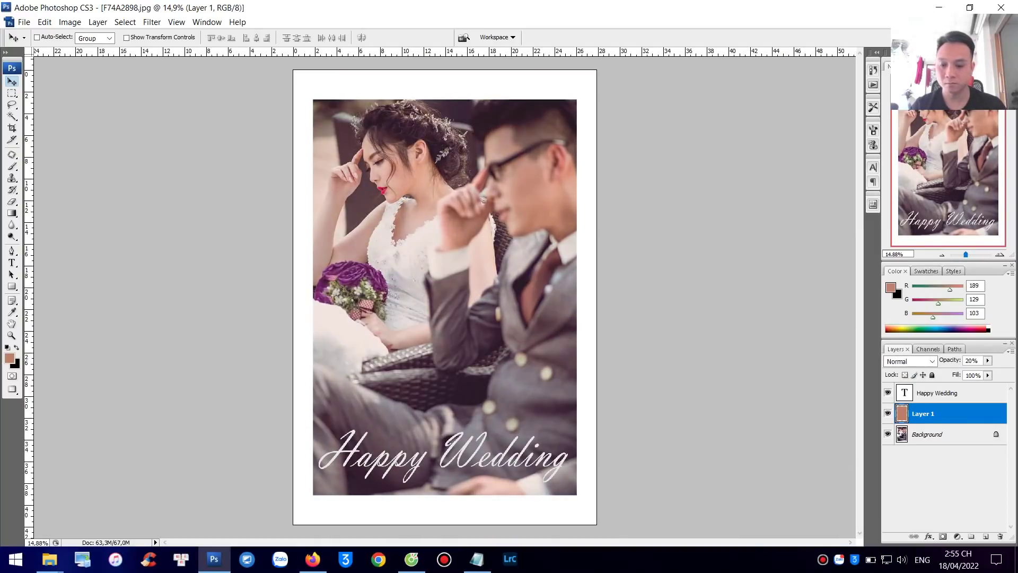
key(1)
key(5)
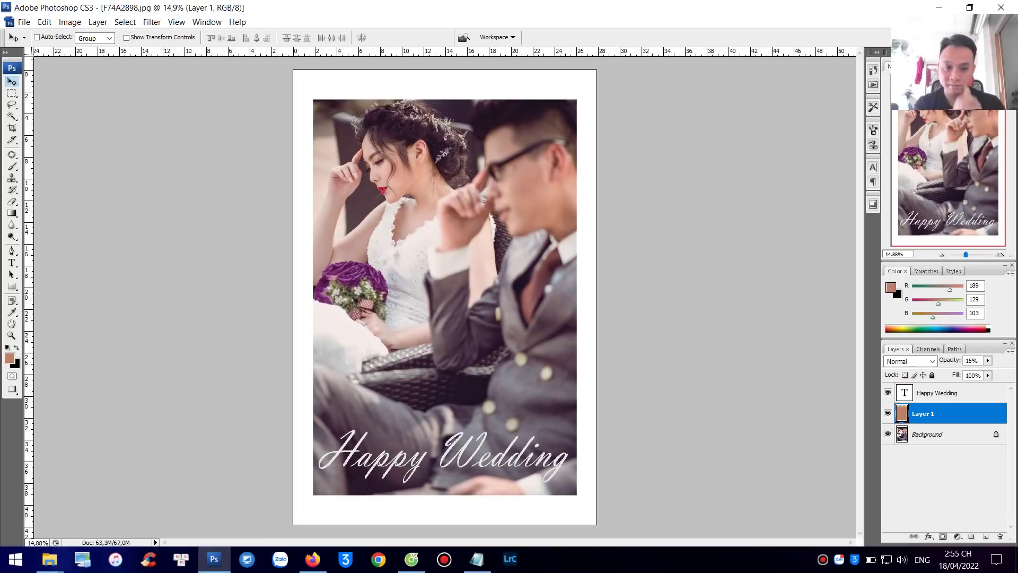
click(940, 392)
key(8)
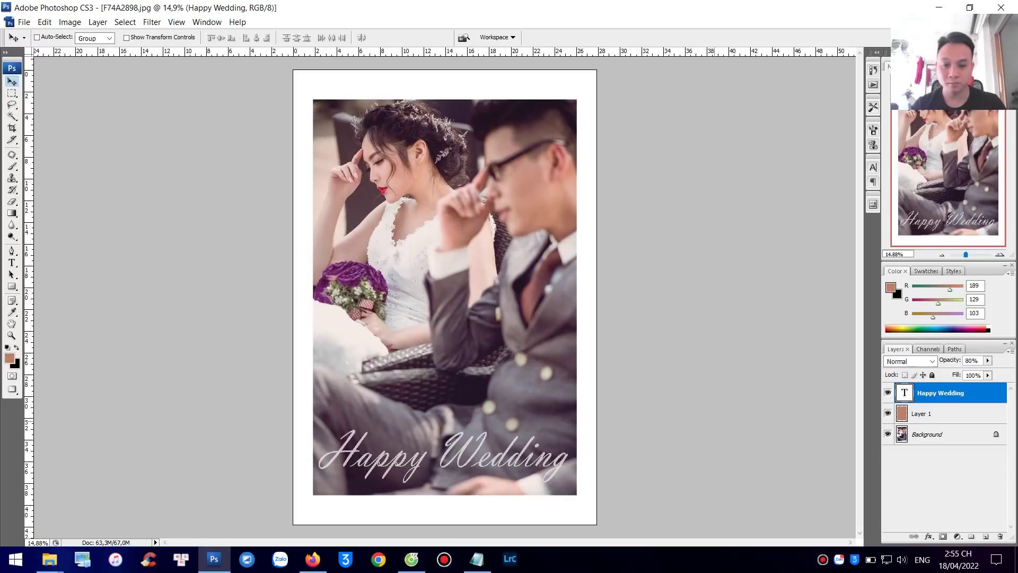
Underline the "Happy Wedding" text and shift it slightly lower on the photo
key(t)
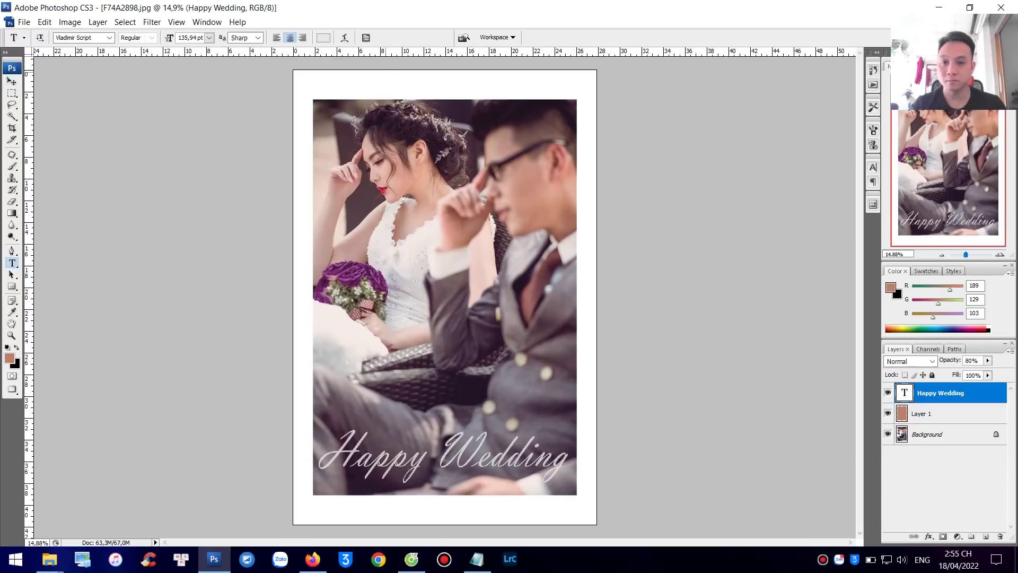
click(345, 37)
click(579, 182)
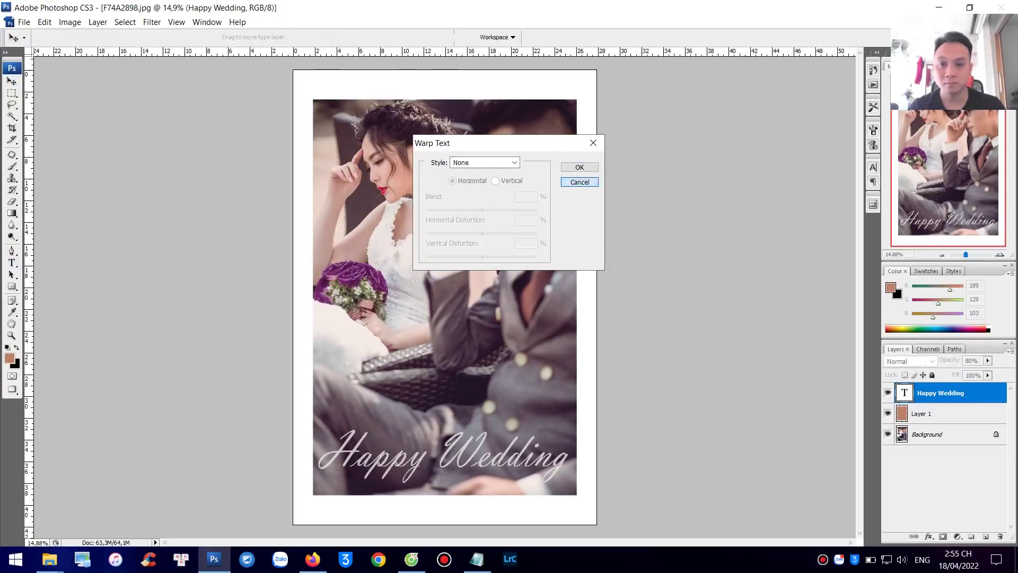
click(366, 38)
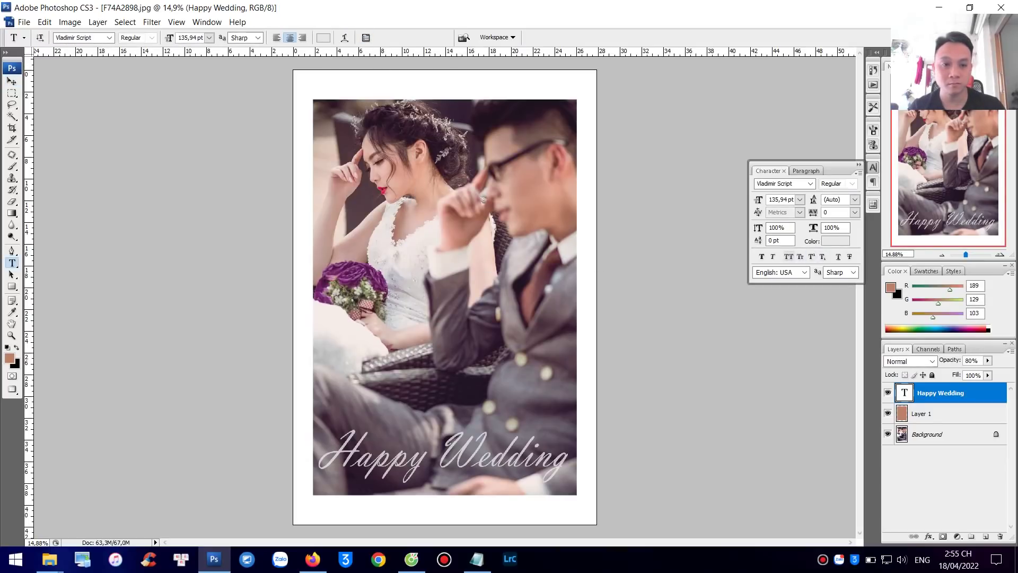
click(838, 256)
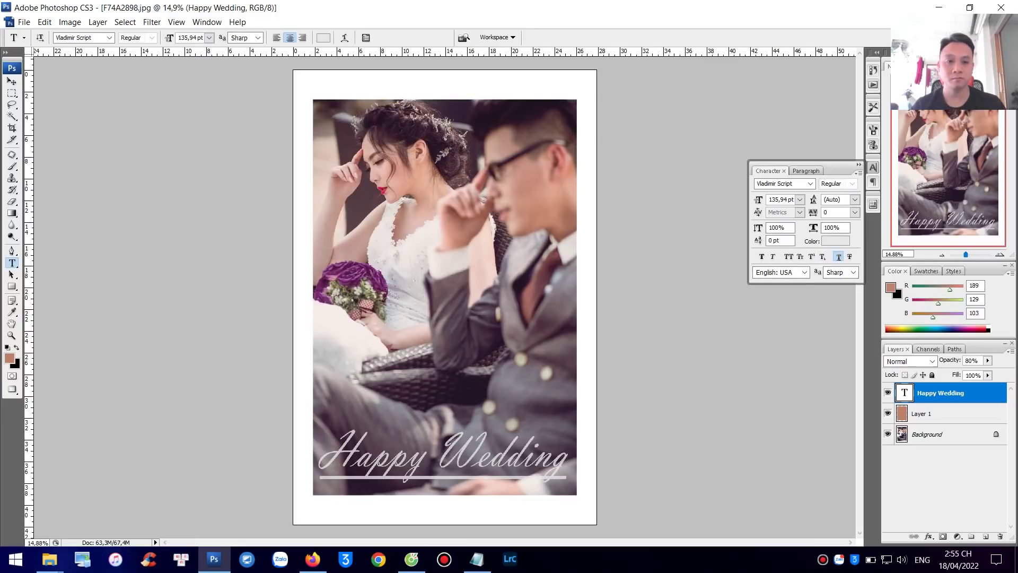
key(v)
drag(480, 455, 482, 461)
Recolor the "Happy Wedding" text to a muted beige (RGB 207, 197, 162)
key(t)
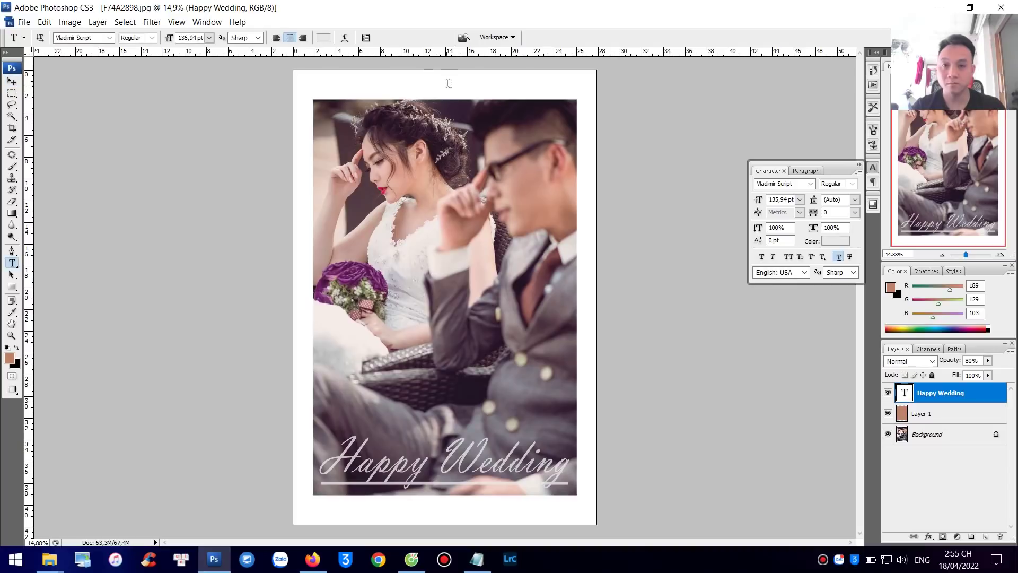
click(300, 37)
click(659, 344)
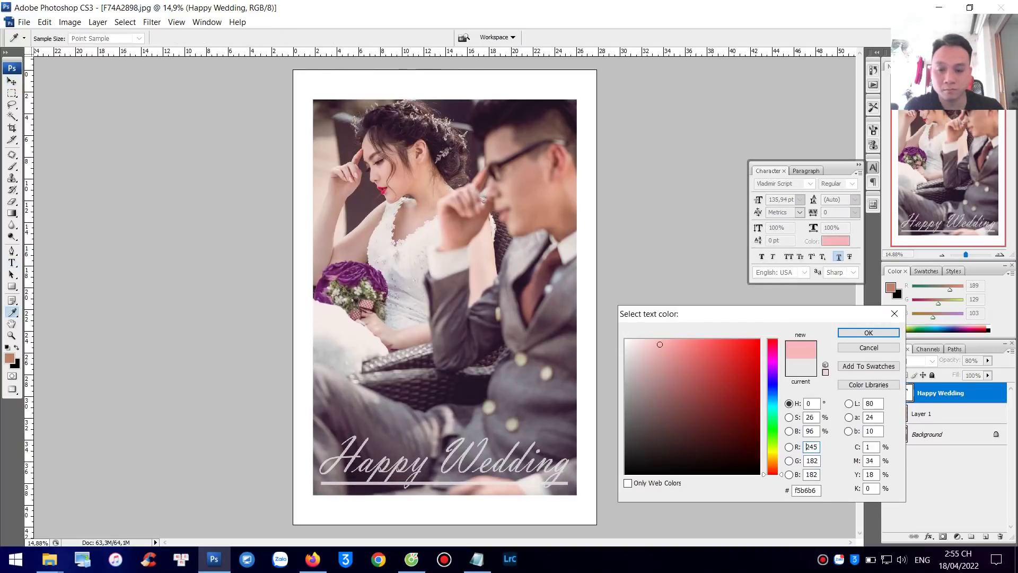
mouse_move(772, 351)
mouse_down()
mouse_move(772, 466)
mouse_move(772, 439)
mouse_move(772, 456)
mouse_up()
drag(659, 344, 654, 365)
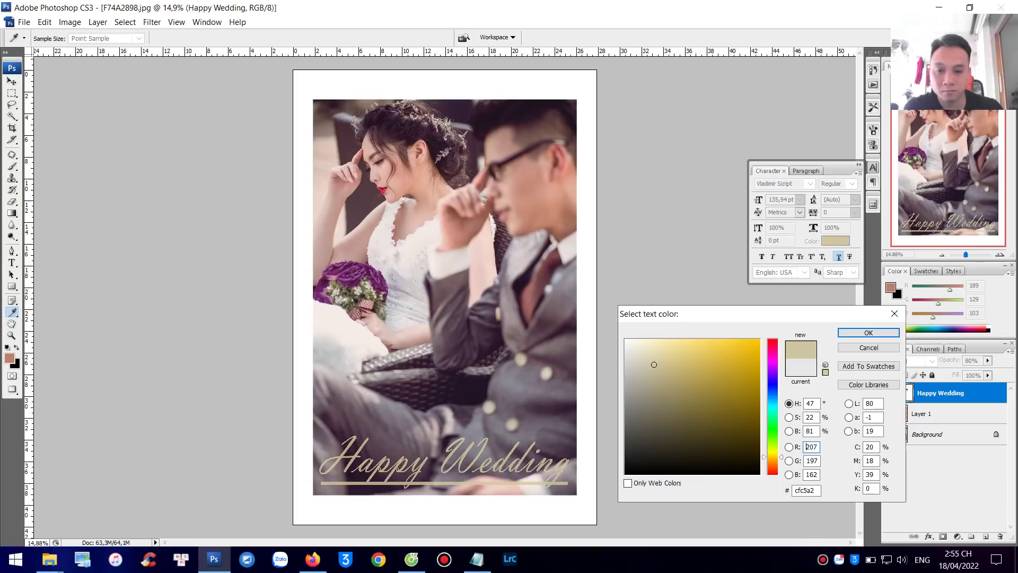
click(868, 332)
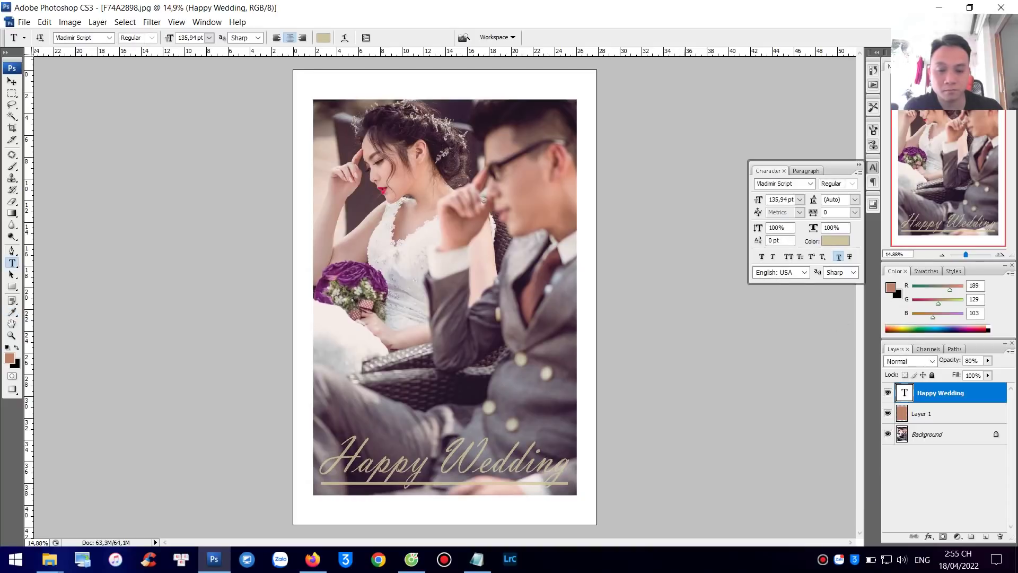
Lower the underlined text to the photo's bottom edge and recolor it pale cream (RGB 242, 239, 227)
key(v)
mouse_move(456, 461)
mouse_down()
mouse_move(449, 443)
mouse_move(455, 454)
mouse_up()
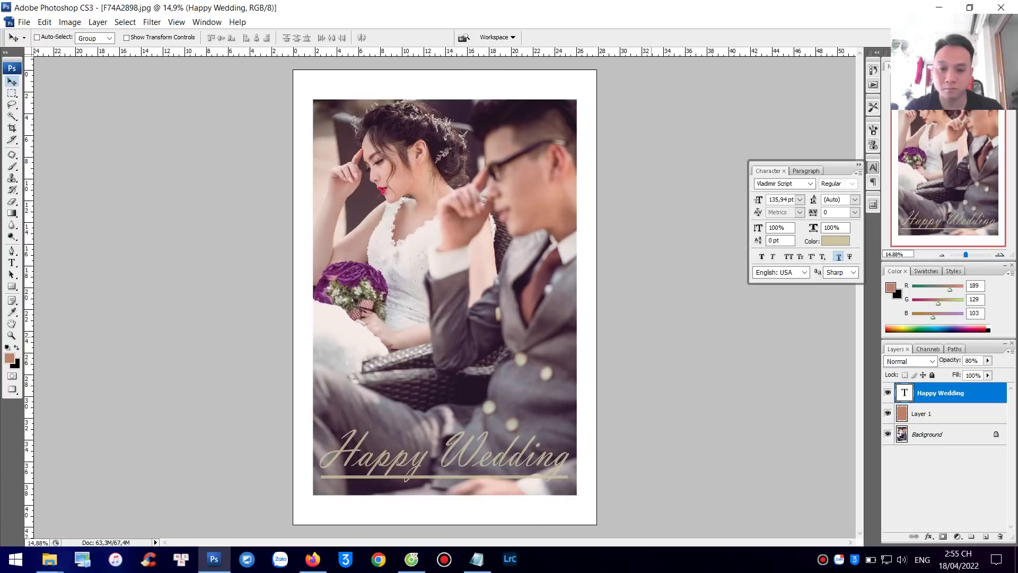
drag(455, 454, 455, 469)
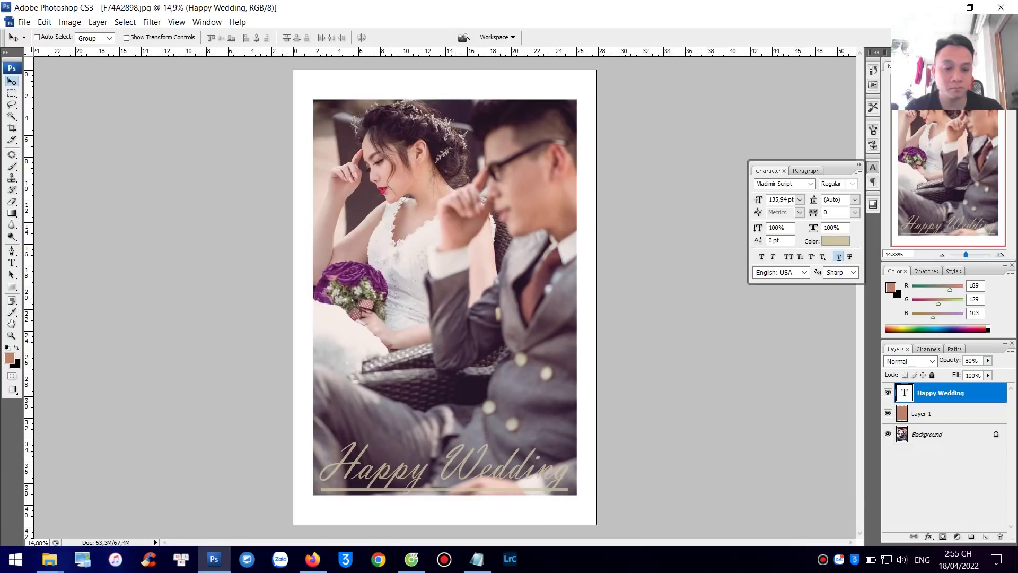
click(835, 241)
click(633, 346)
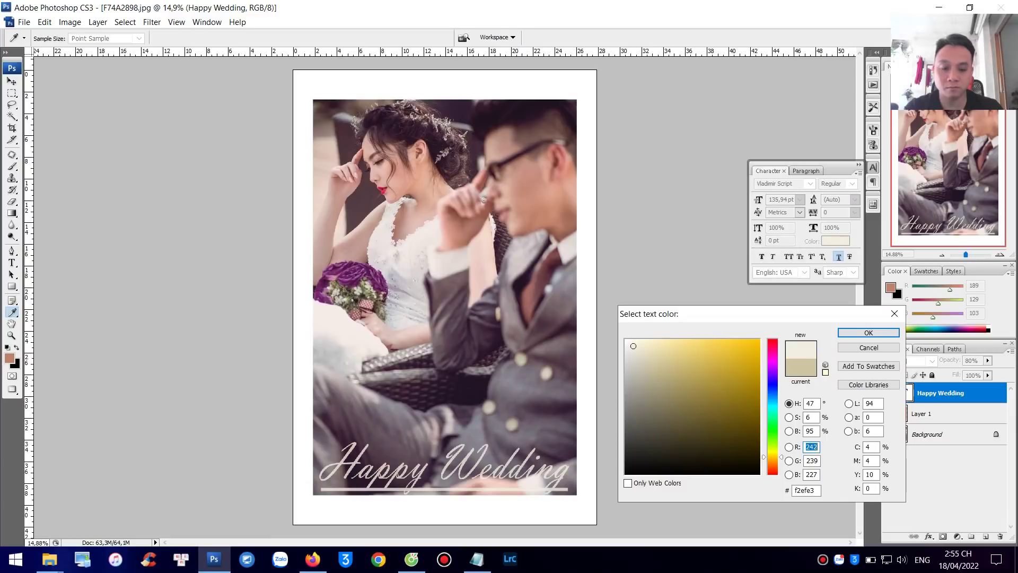
key(Return)
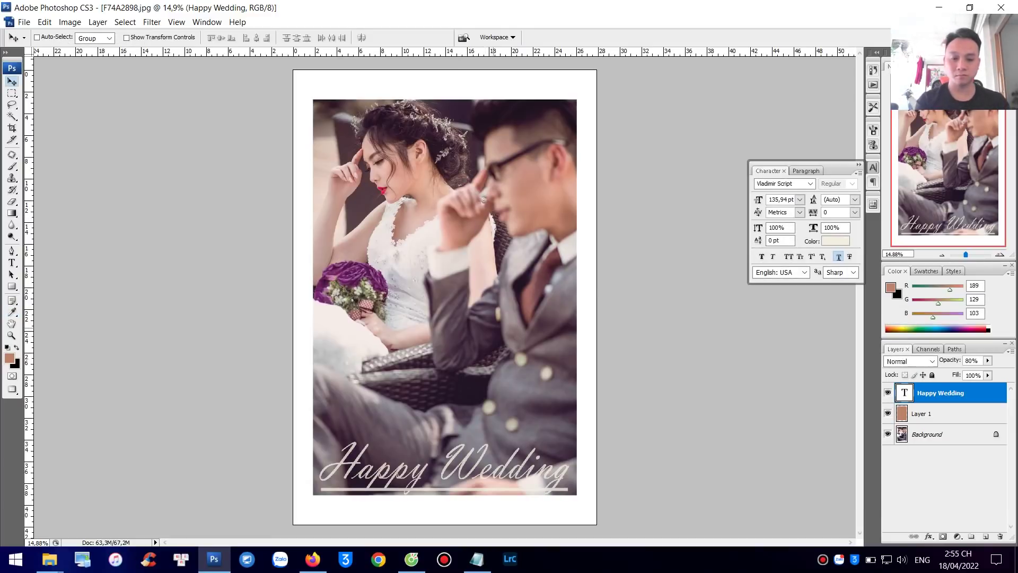
Nudge the "Happy Wedding" text upward so its underline sits a small margin above the photo's lower edge
key(ctrl+minus)
key(ctrl+minus)
key(ctrl+minus)
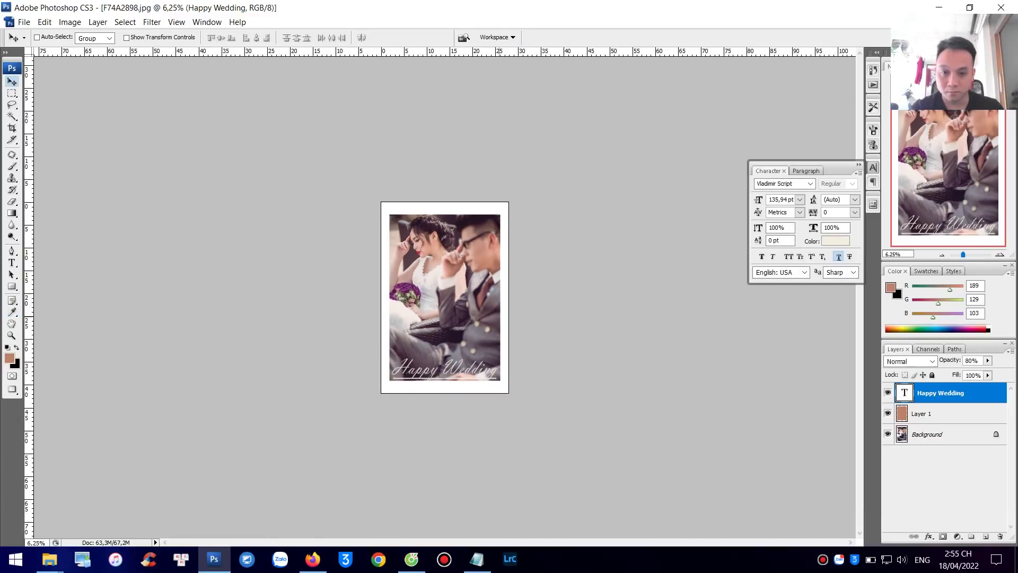
key(ctrl+plus)
key(shift+Up)
key(shift+Up)
key(shift+Up)
key(shift+Up)
key(shift+Up)
key(shift+Up)
key(shift+Up)
key(shift+Up)
key(shift+Up)
key(shift+Up)
key(shift+Up)
key(shift+Up)
key(shift+Up)
key(shift+Up)
key(shift+Up)
key(shift+Up)
key(shift+Up)
key(shift+Up)
key(shift+Up)
key(shift+Up)
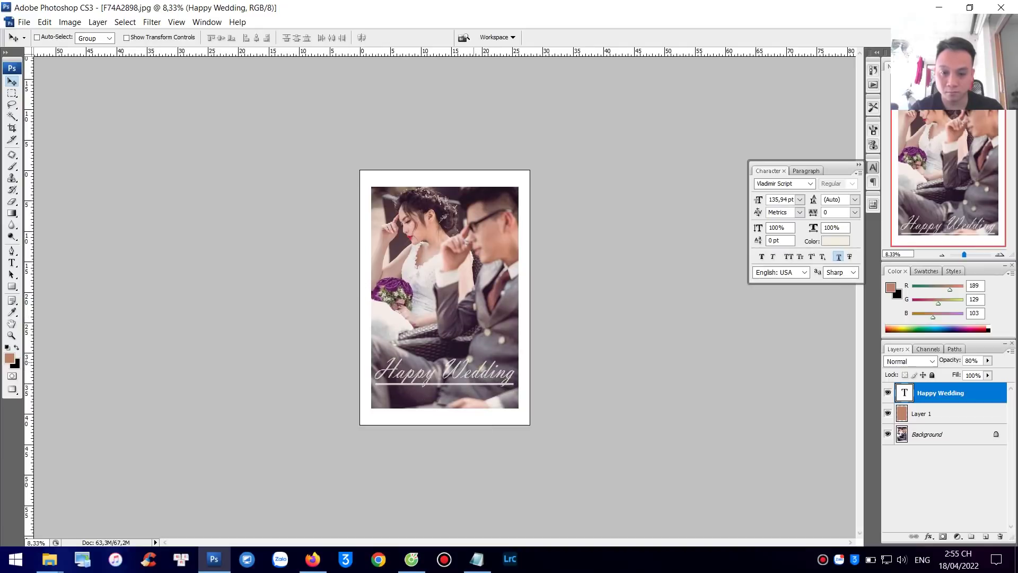
key(shift+Down)
key(shift+Down)
key(shift+Down)
key(shift+Down)
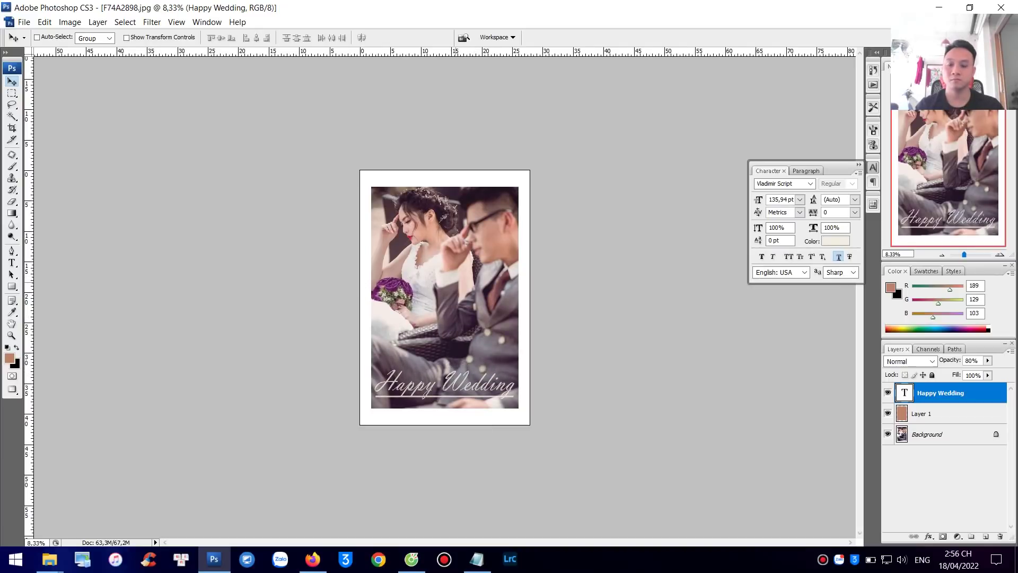
key(ctrl+plus)
key(ctrl+plus)
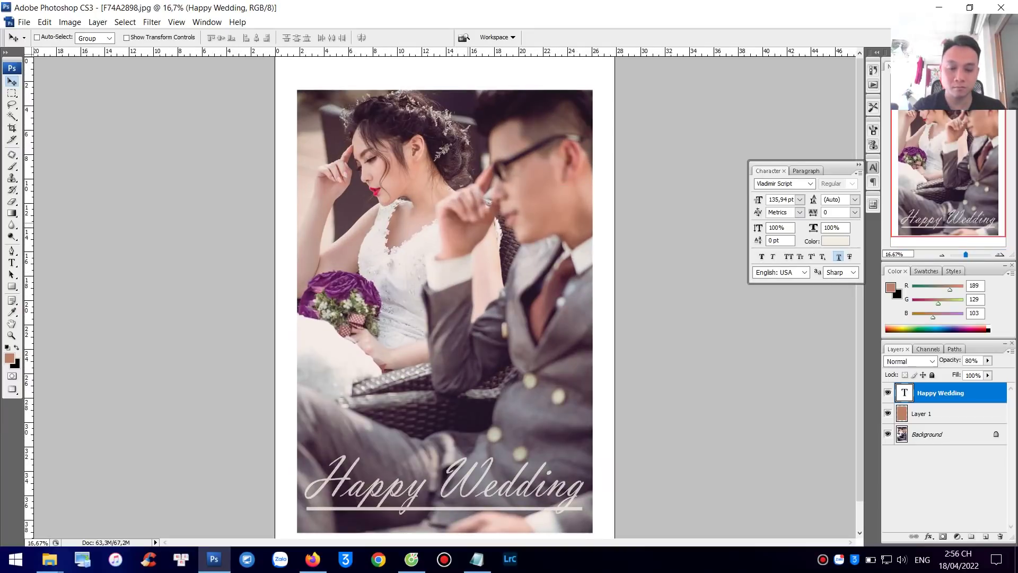
key(ctrl+minus)
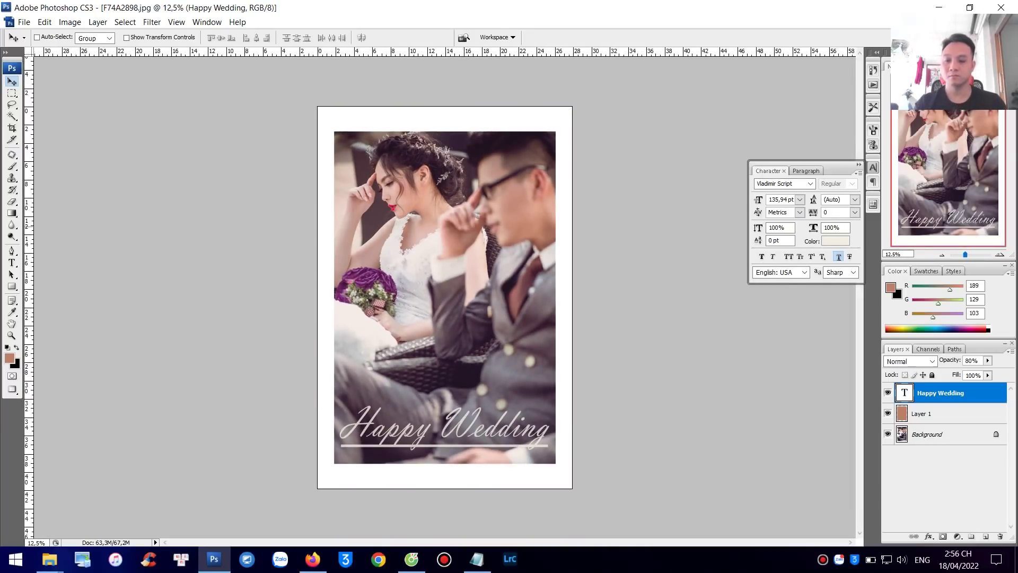
Cycle the screen mode to a floating document window and collapse the Character panel
key(f)
key(f)
key(f)
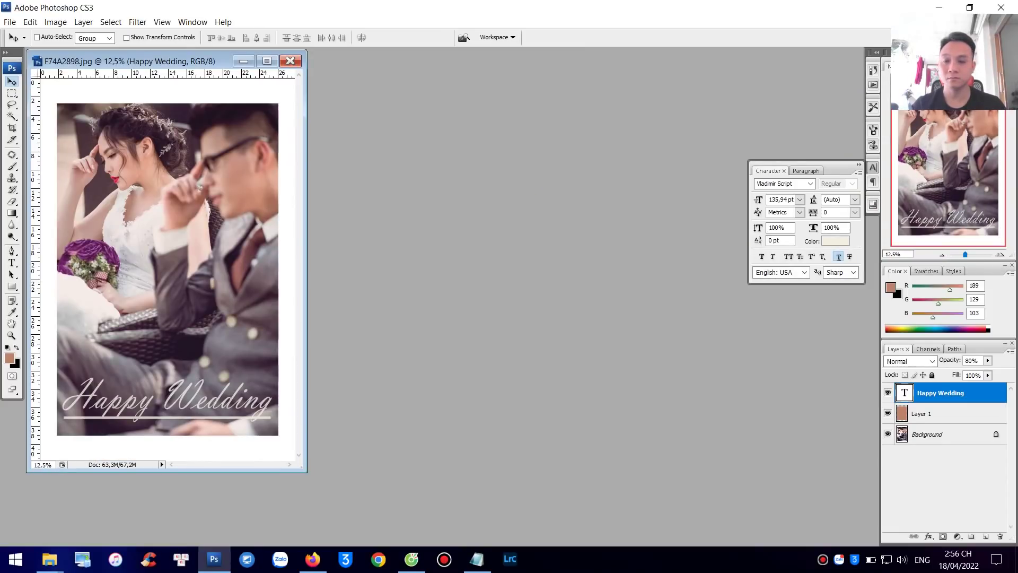
click(192, 22)
mouse_move(163, 21)
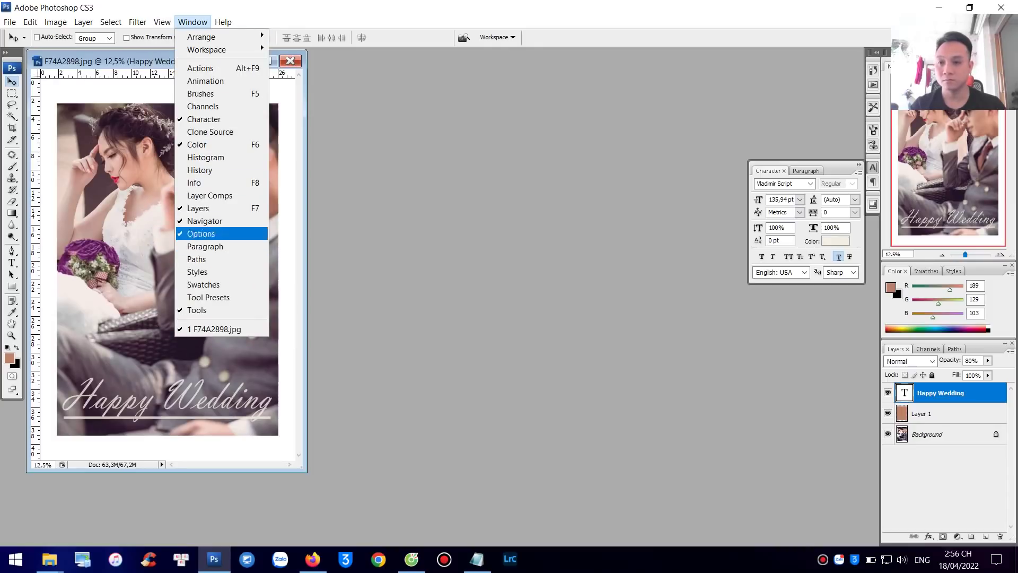
key(Return)
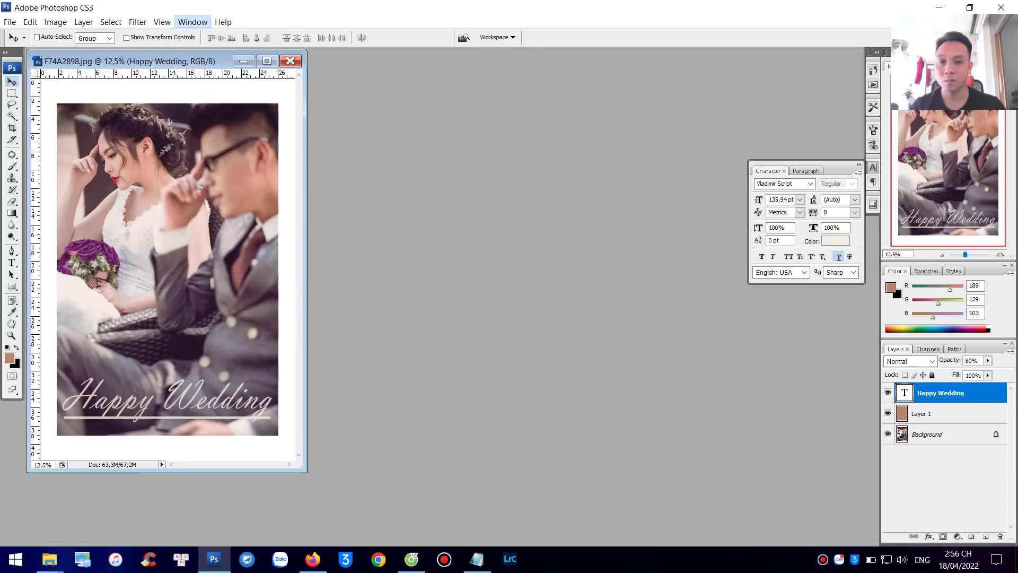
click(859, 201)
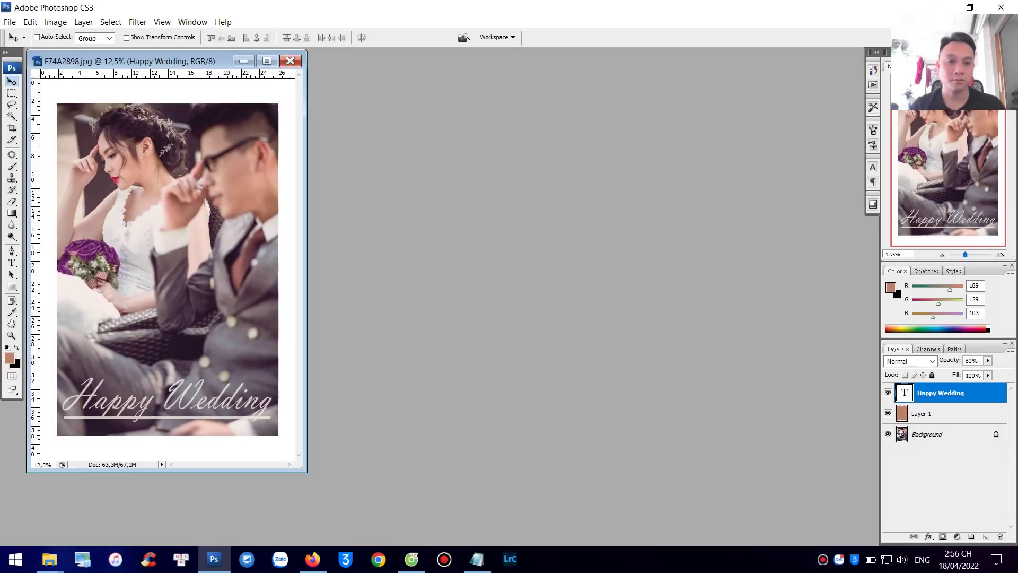
Create a new document from the current history state, and revert F74A2898.jpg to its opening snapshot
click(872, 70)
click(817, 253)
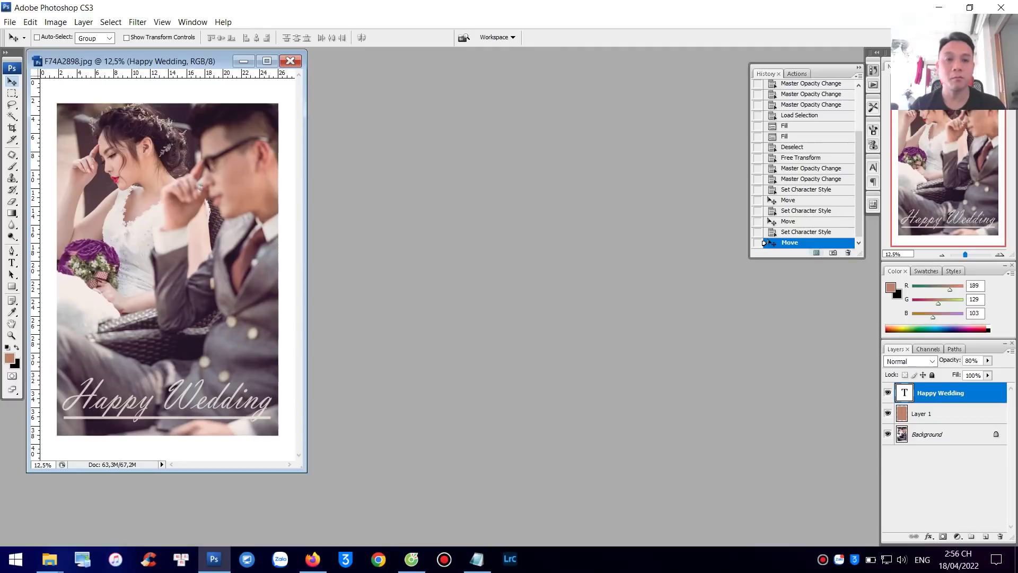
drag(175, 65, 583, 80)
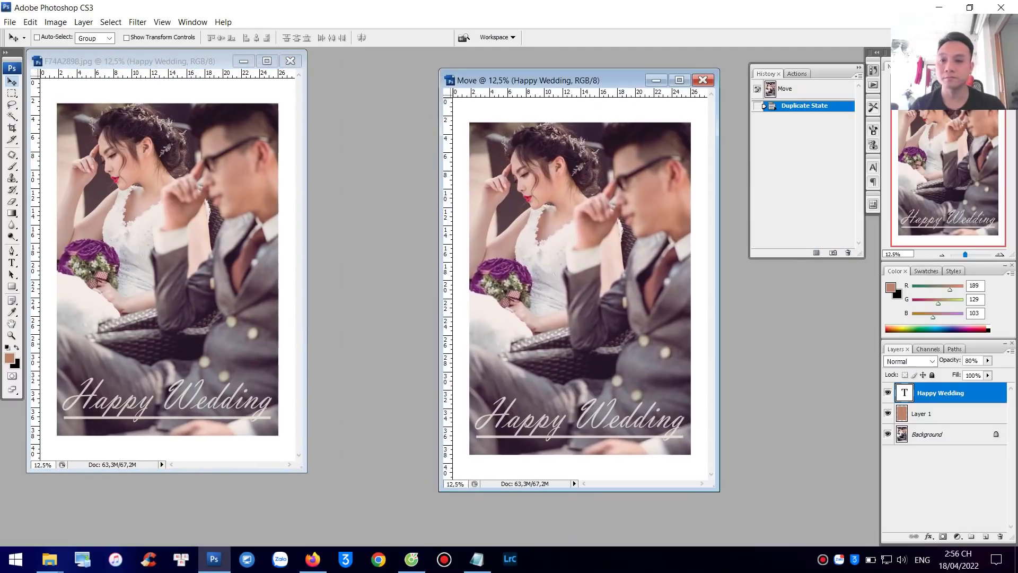
key(ctrl+Tab)
click(770, 89)
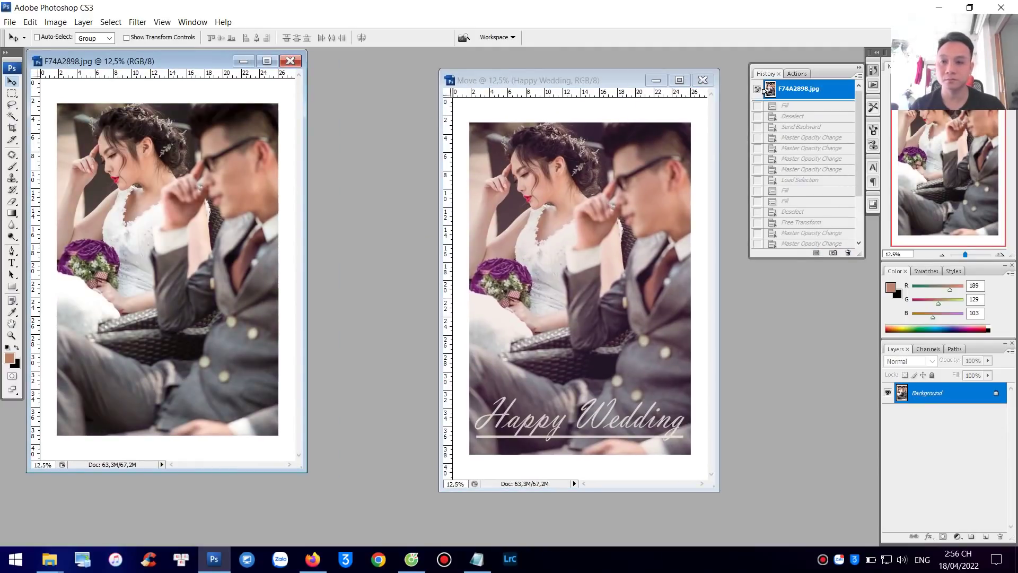
Tile the original and the lettered version vertically for a side-by-side comparison, and collapse the History panel
drag(186, 61, 277, 74)
click(193, 22)
mouse_move(223, 49)
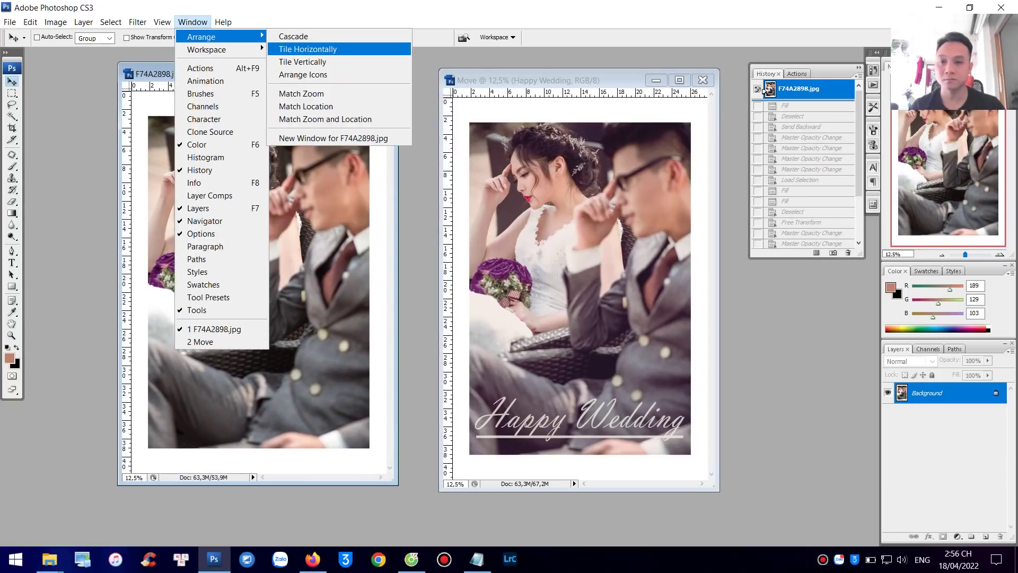
click(308, 48)
click(192, 22)
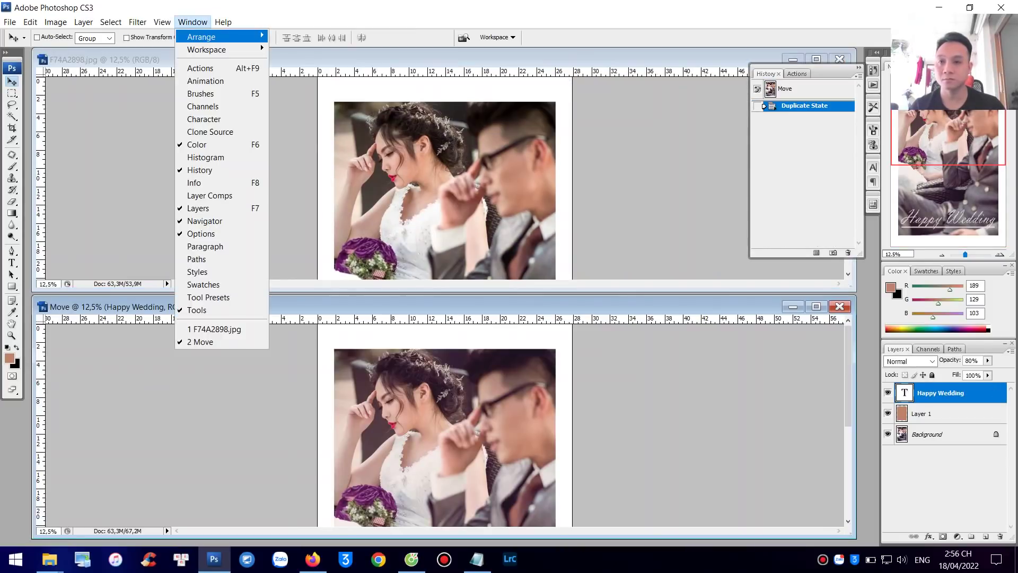
mouse_move(223, 37)
click(302, 61)
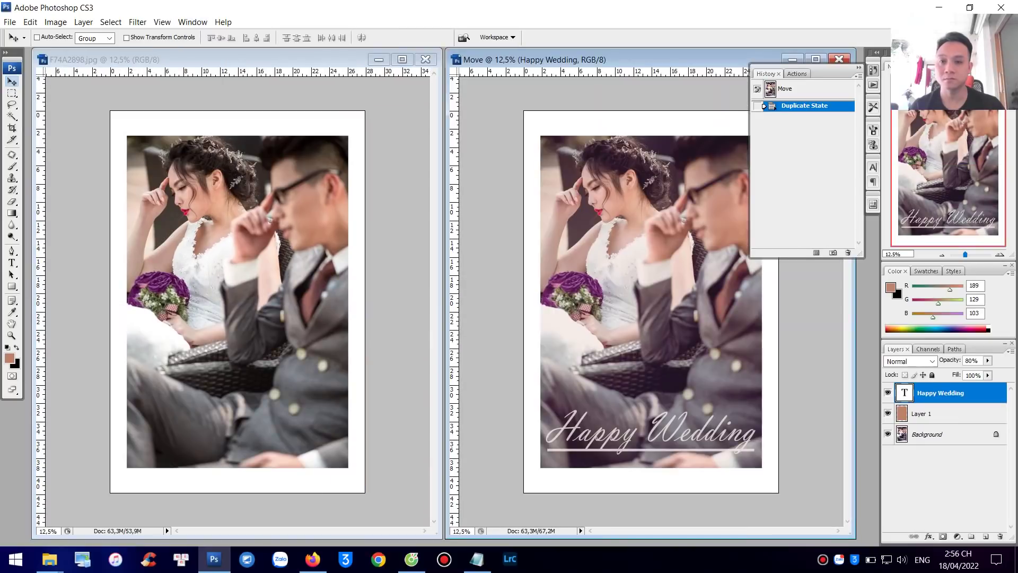
click(859, 68)
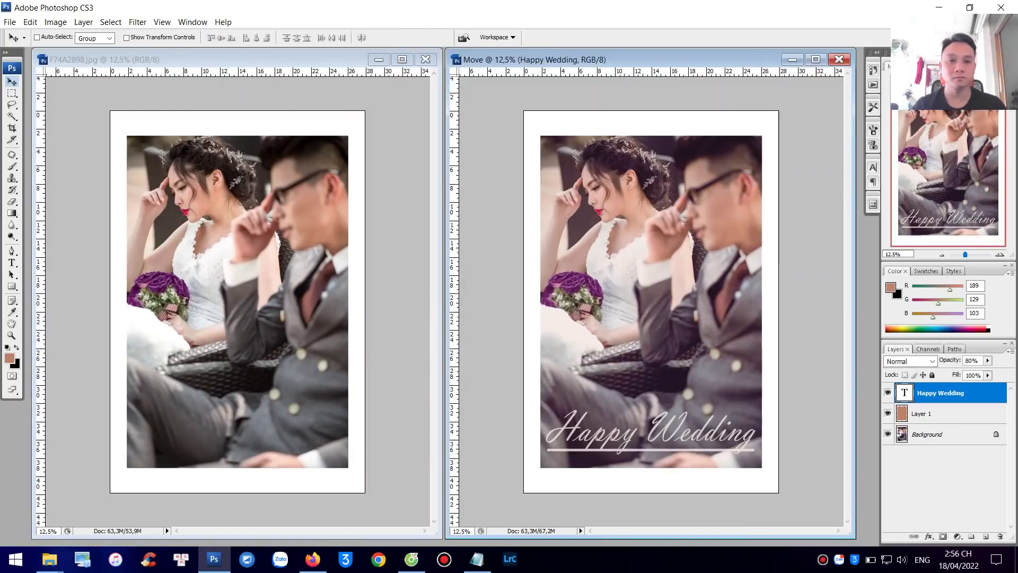
key(ctrl+plus)
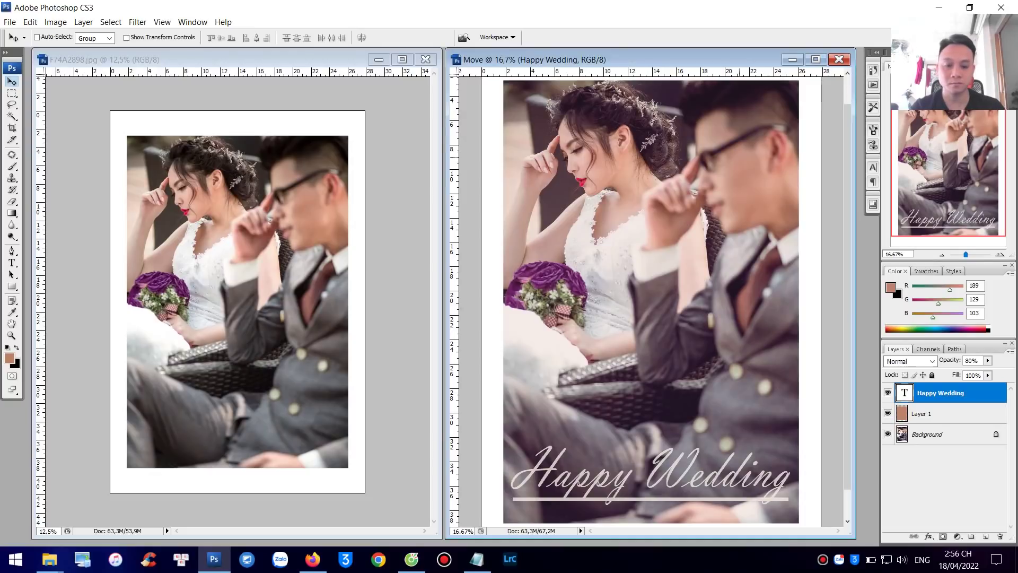
key(ctrl+minus)
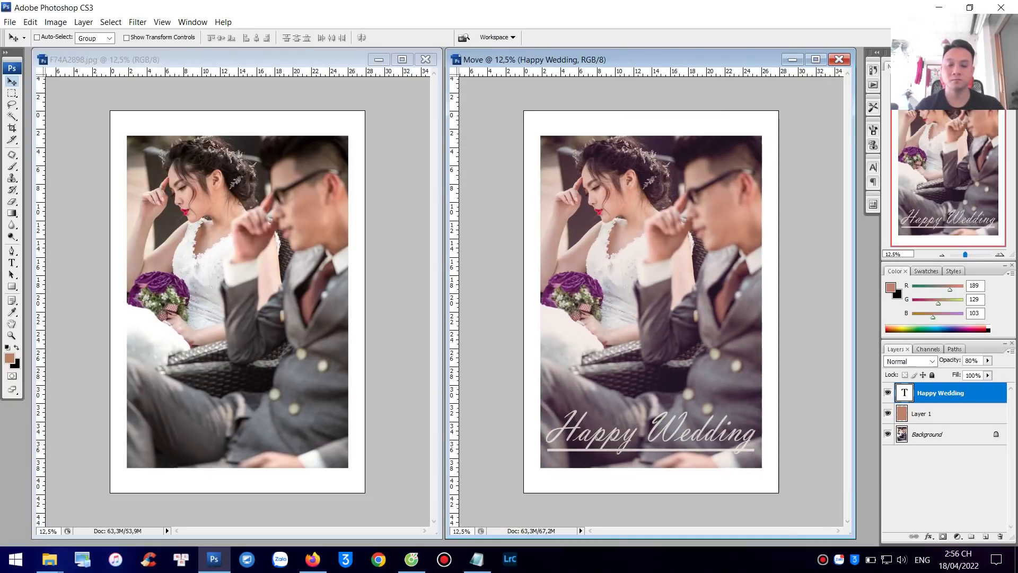